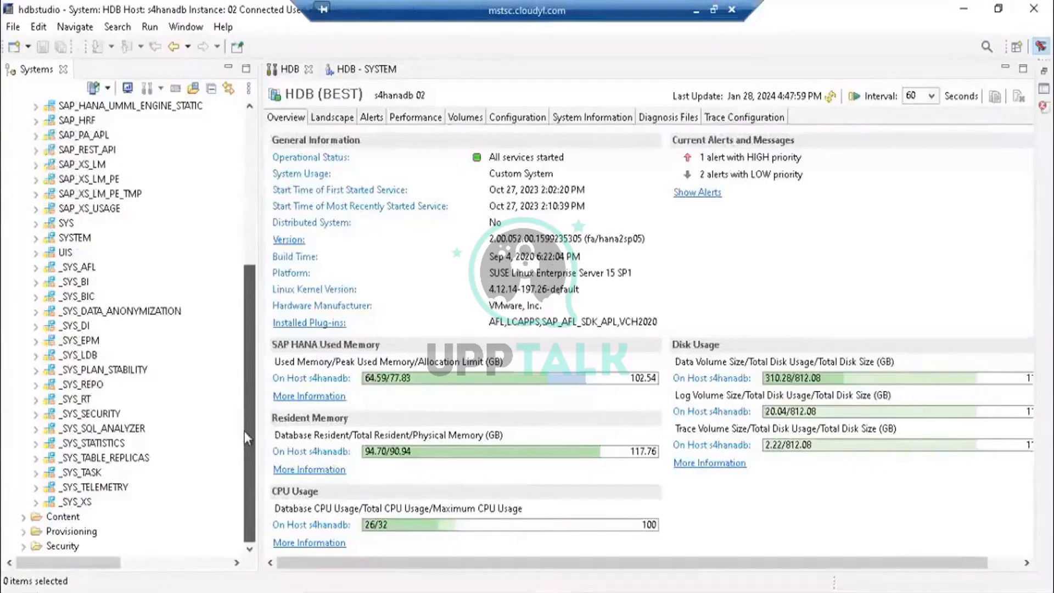
# - Refresh the HDB (SYSTEM) connection and examine the schemas listed in its catalog
pyautogui.scroll(4, 244, 430)
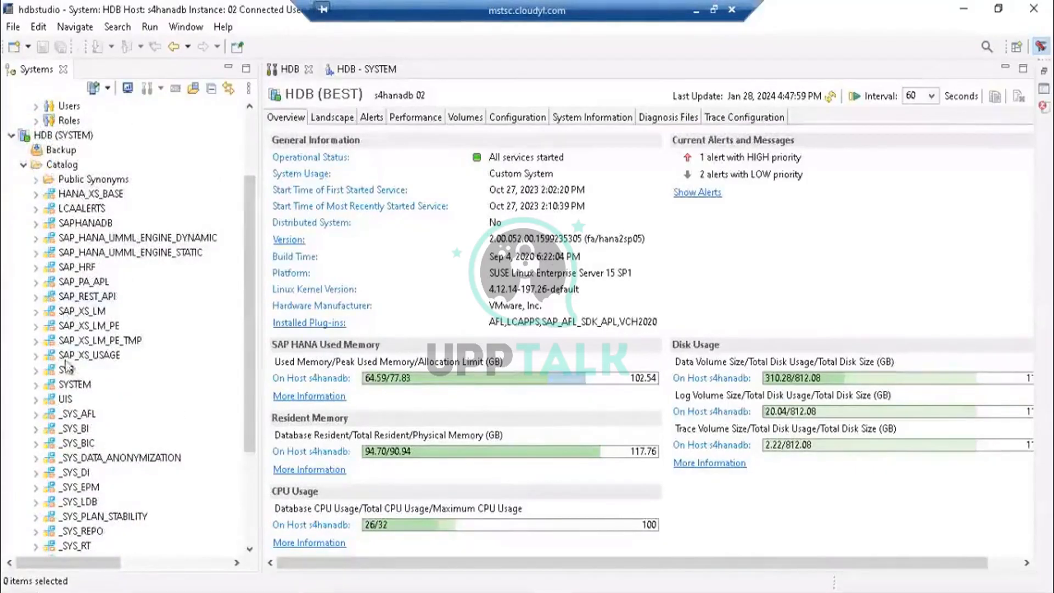
pyautogui.click(24, 165)
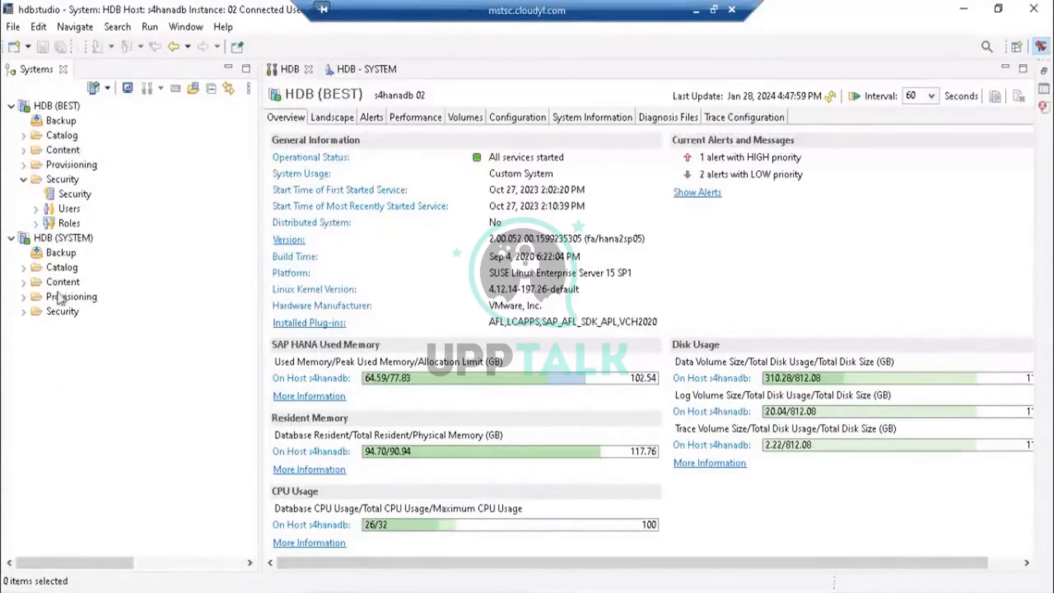
pyautogui.rightClick(44, 241)
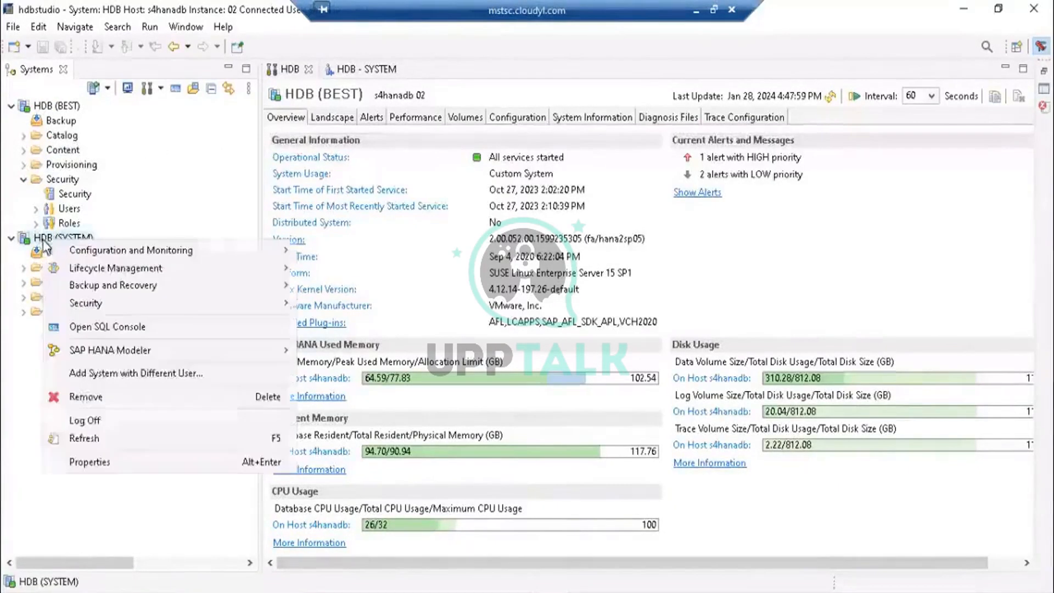
pyautogui.click(92, 437)
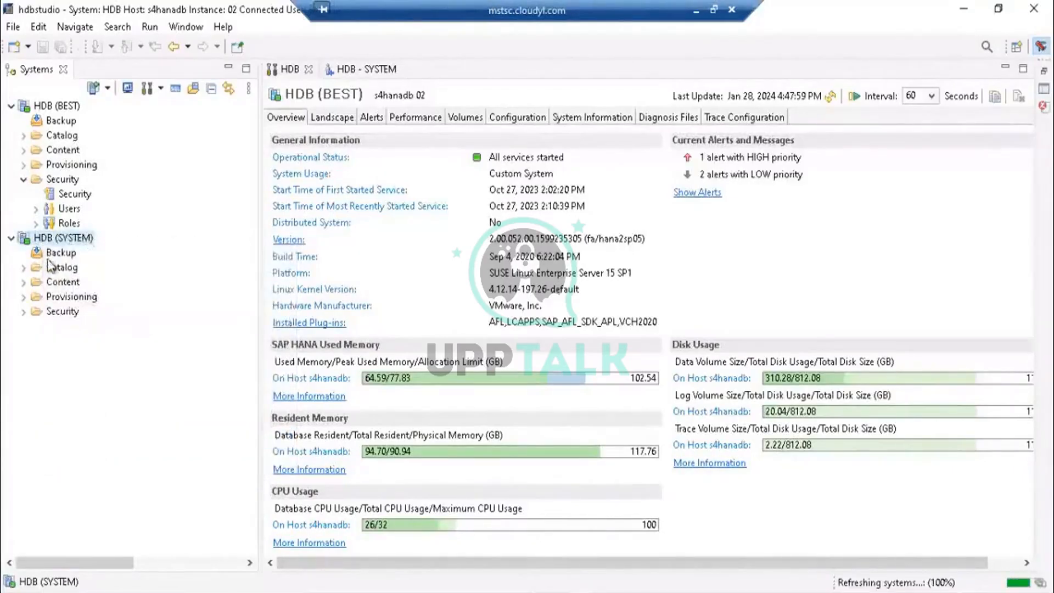
pyautogui.click(23, 267)
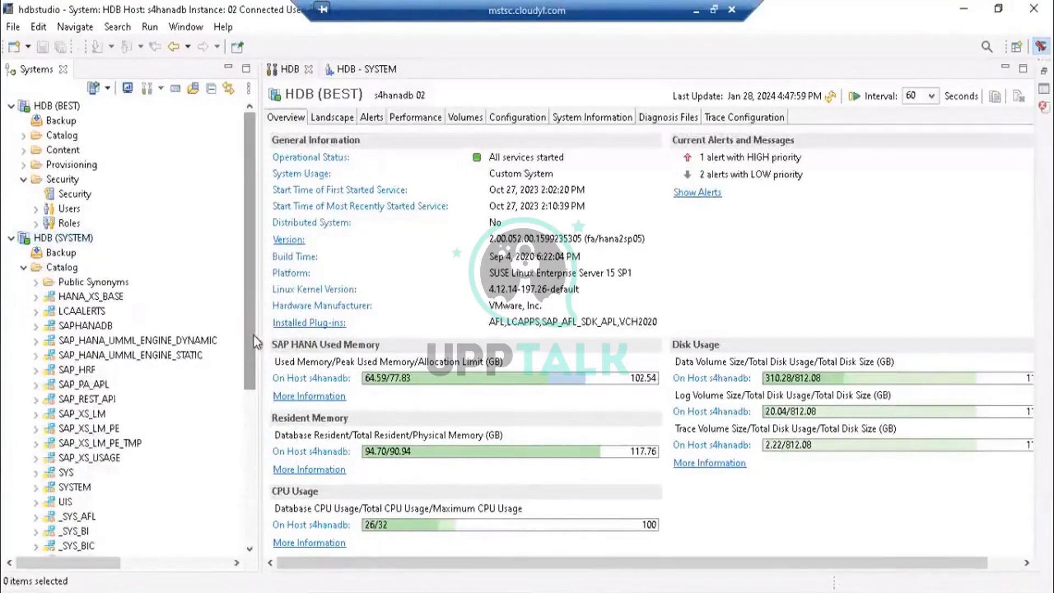
pyautogui.moveTo(249, 312); pyautogui.dragTo(245, 492)
pyautogui.moveTo(256, 440); pyautogui.dragTo(258, 379)
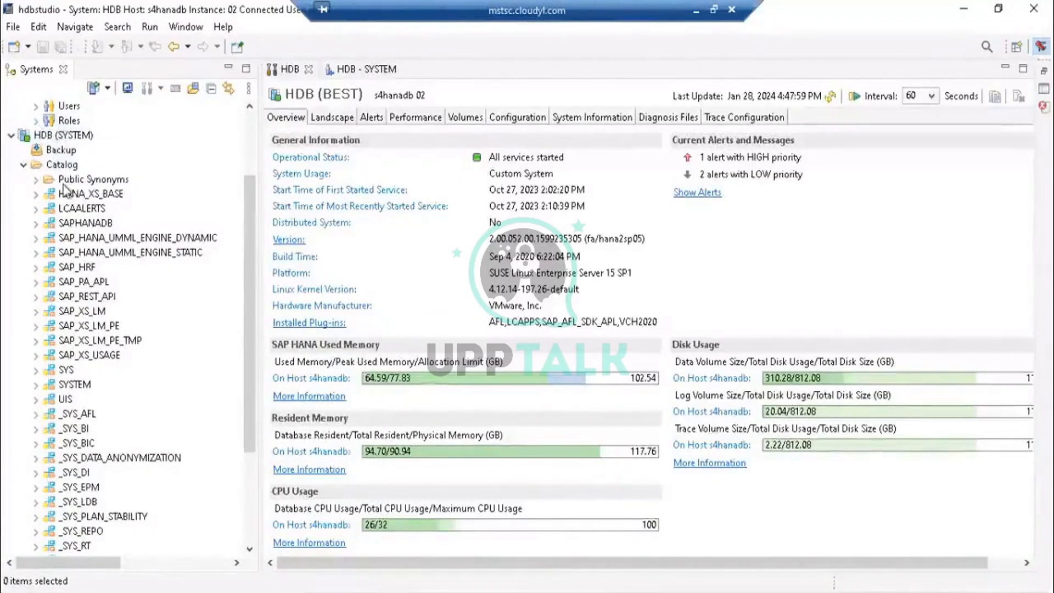
pyautogui.click(23, 165)
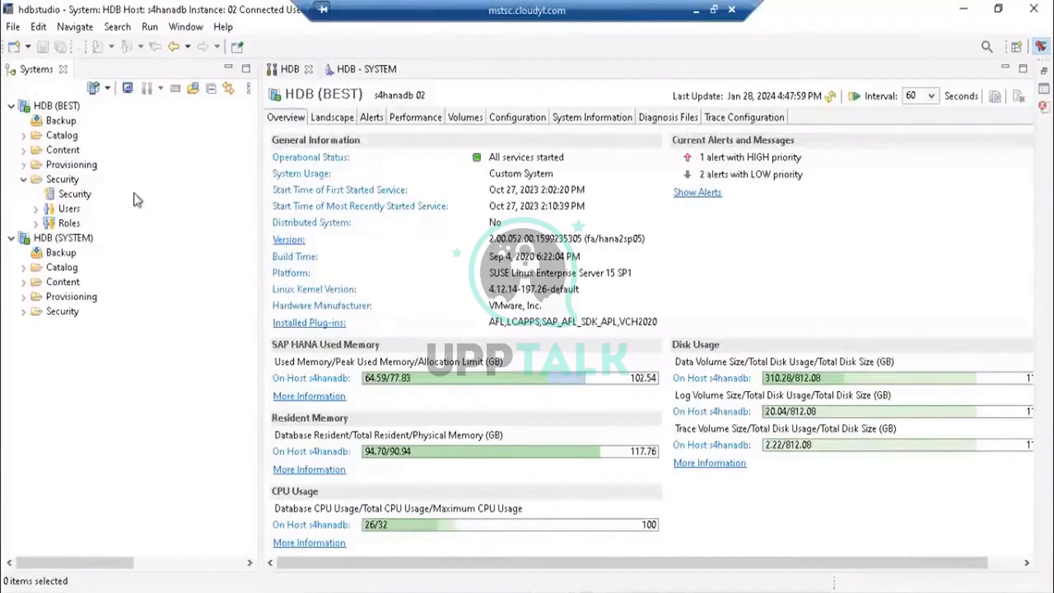
# - Open the BEST user from the HDB (SYSTEM) security users and view its object privileges
pyautogui.click(23, 312)
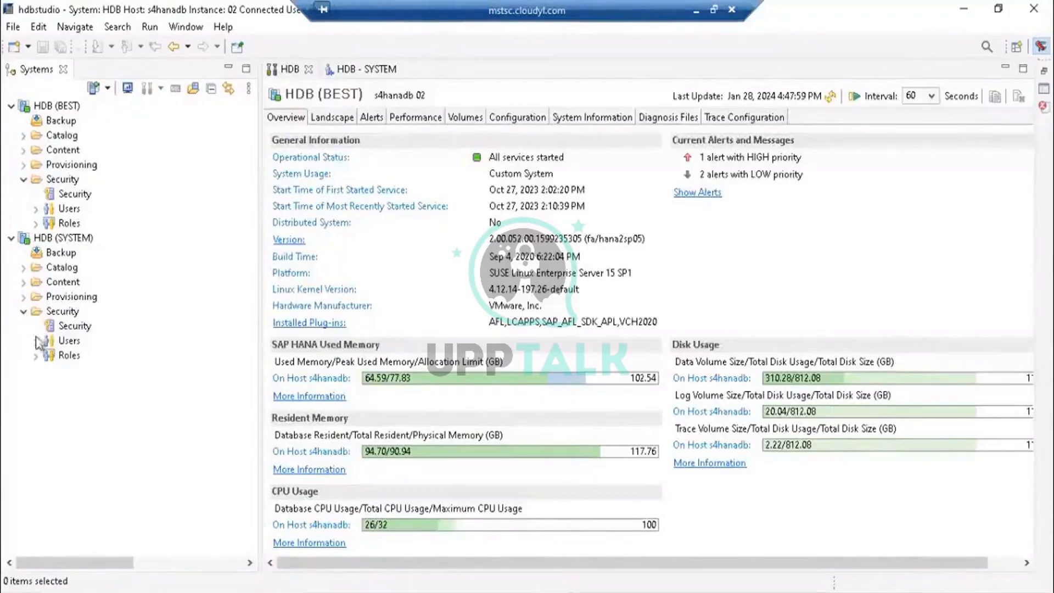
pyautogui.click(35, 340)
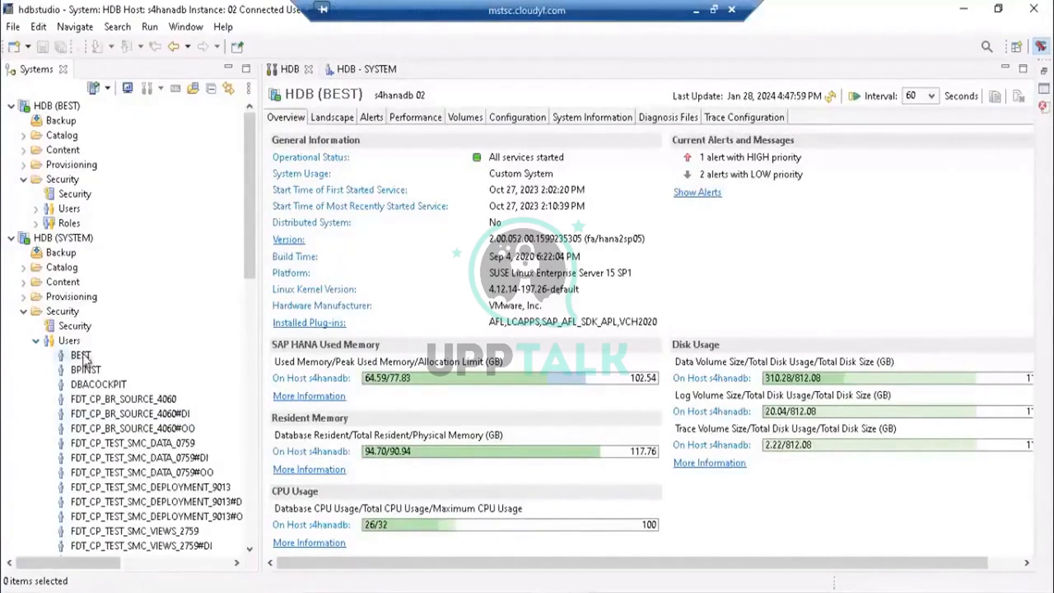
pyautogui.doubleClick(80, 355)
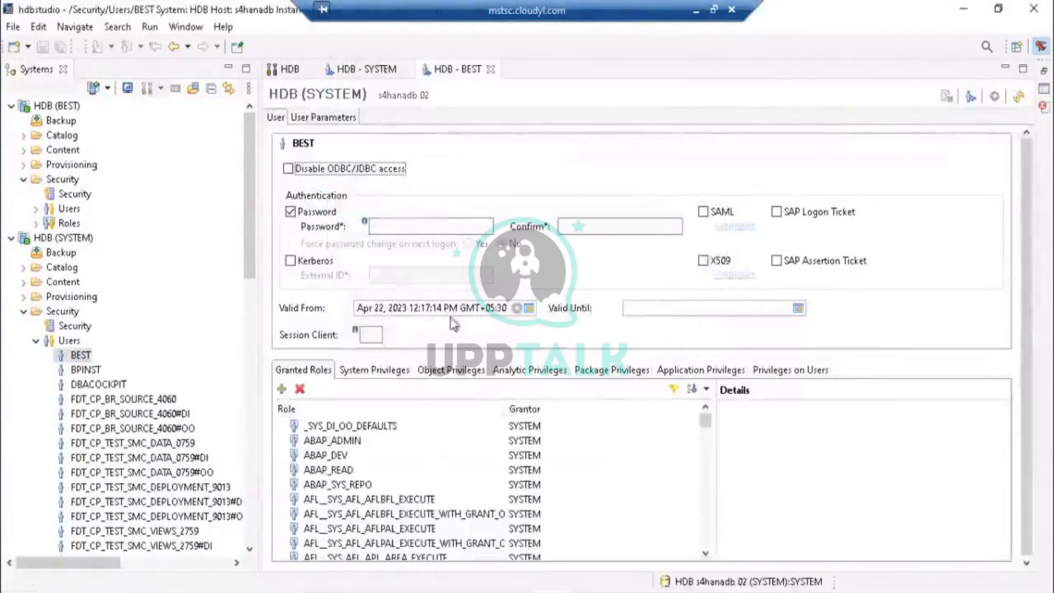
pyautogui.click(440, 370)
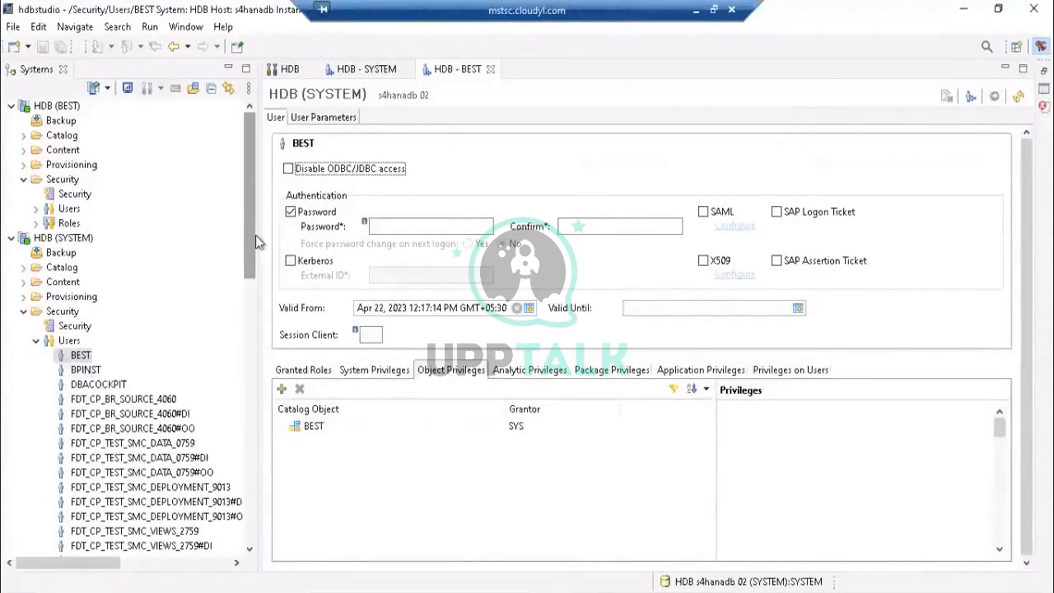
# - Close the open user editors for SYSTEM and BEST
pyautogui.moveTo(253, 241); pyautogui.dragTo(252, 349)
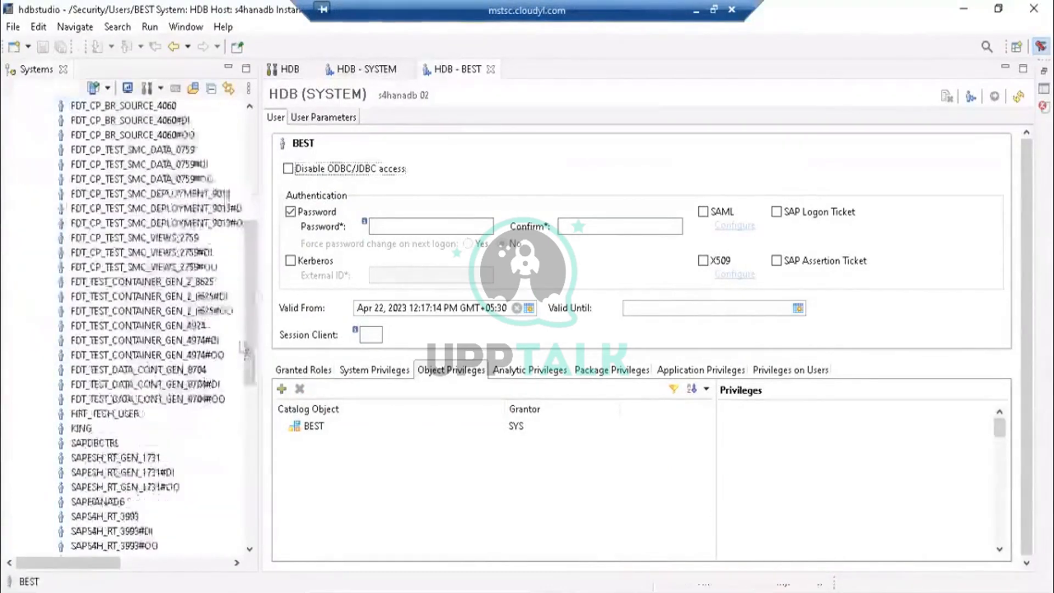
pyautogui.click(362, 70)
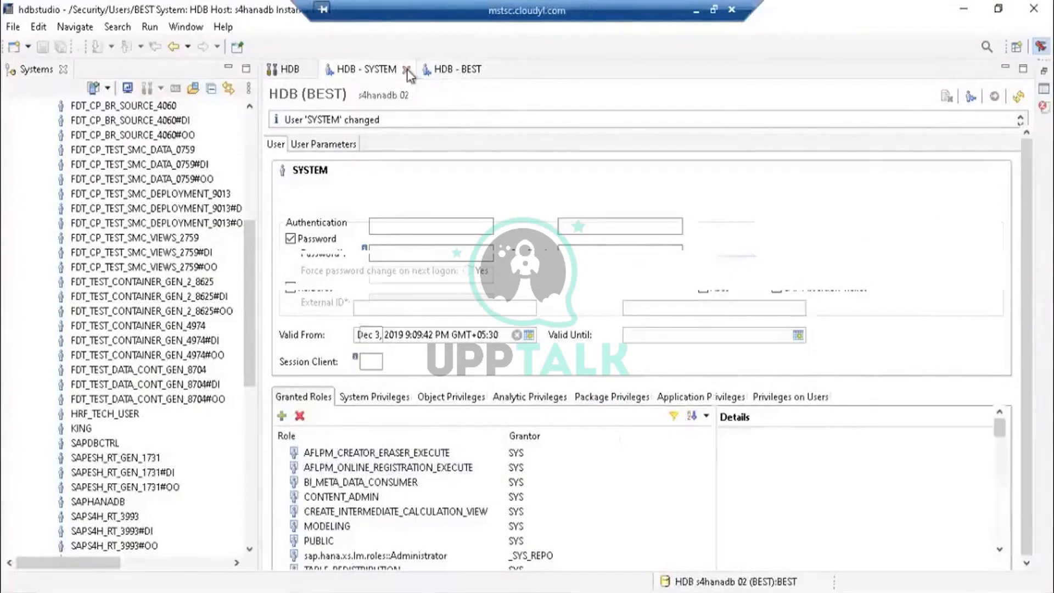
pyautogui.click(406, 69)
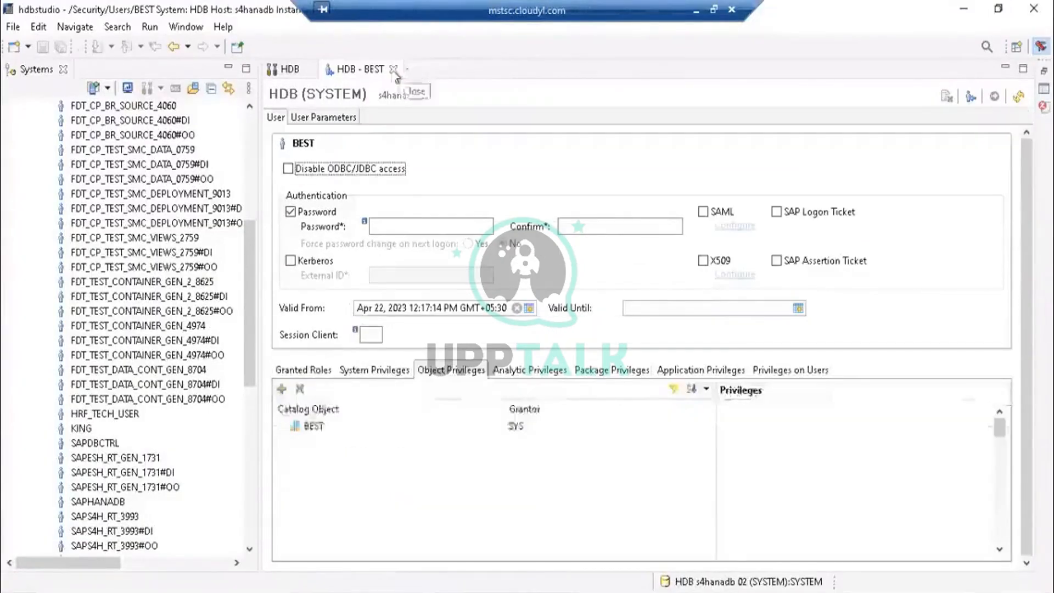
pyautogui.click(394, 70)
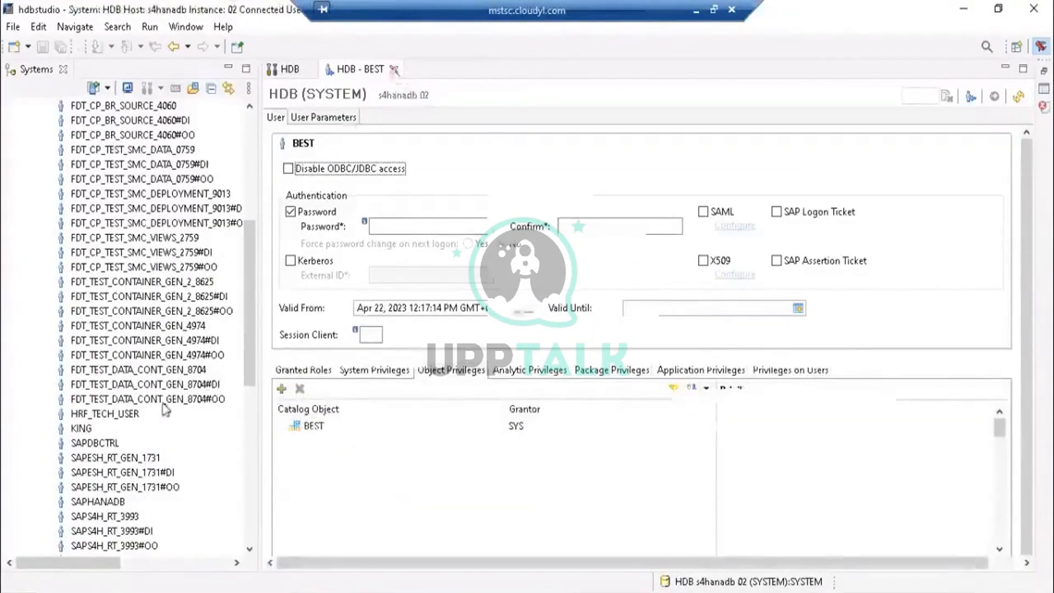
# - Open the SYSTEM user under HDB (SYSTEM) and show its object privileges
pyautogui.moveTo(249, 287); pyautogui.dragTo(246, 434)
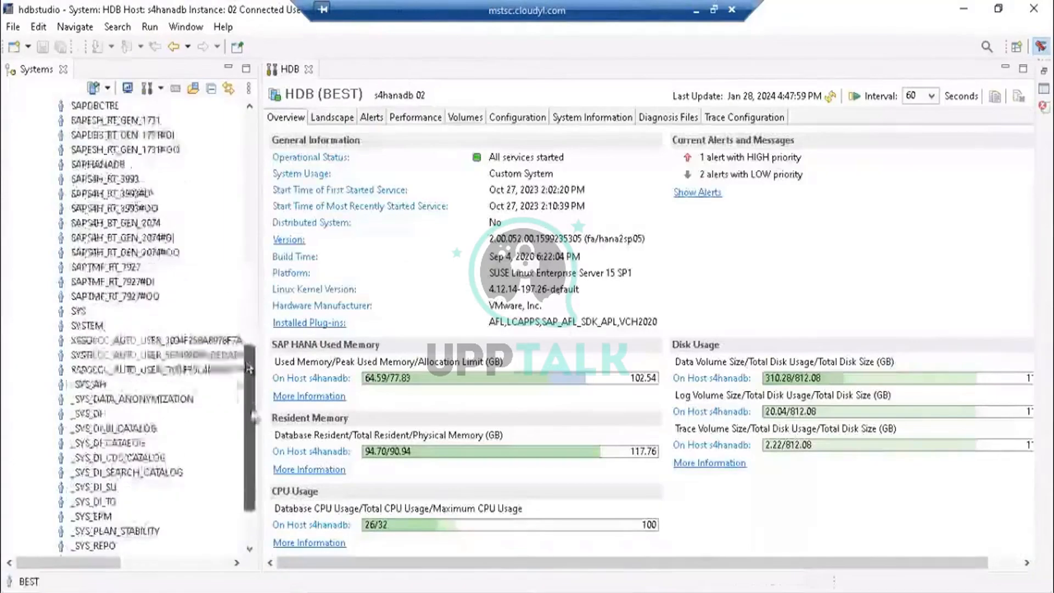
pyautogui.doubleClick(95, 324)
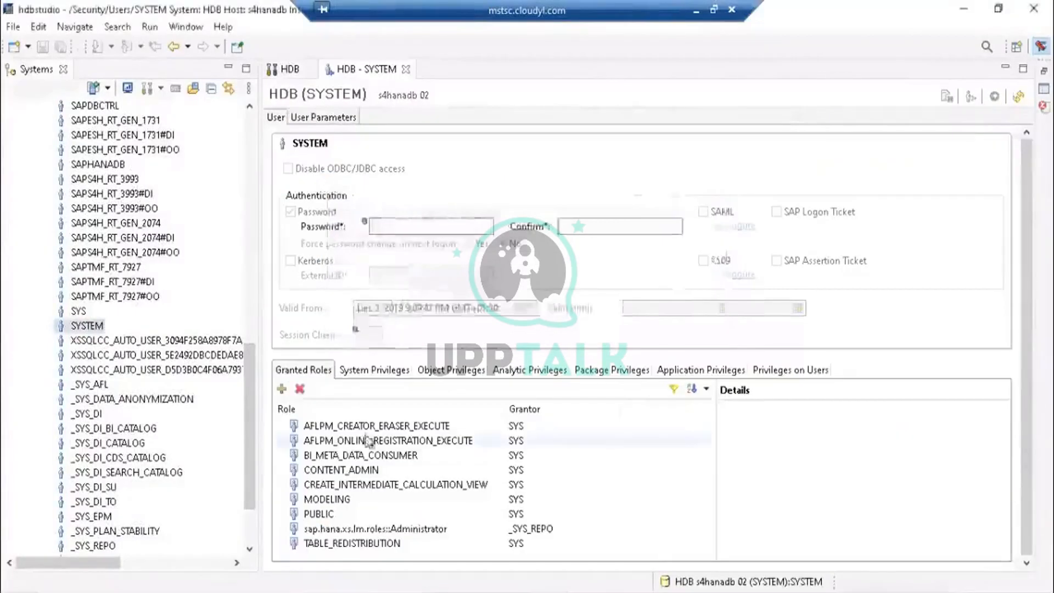
pyautogui.click(462, 371)
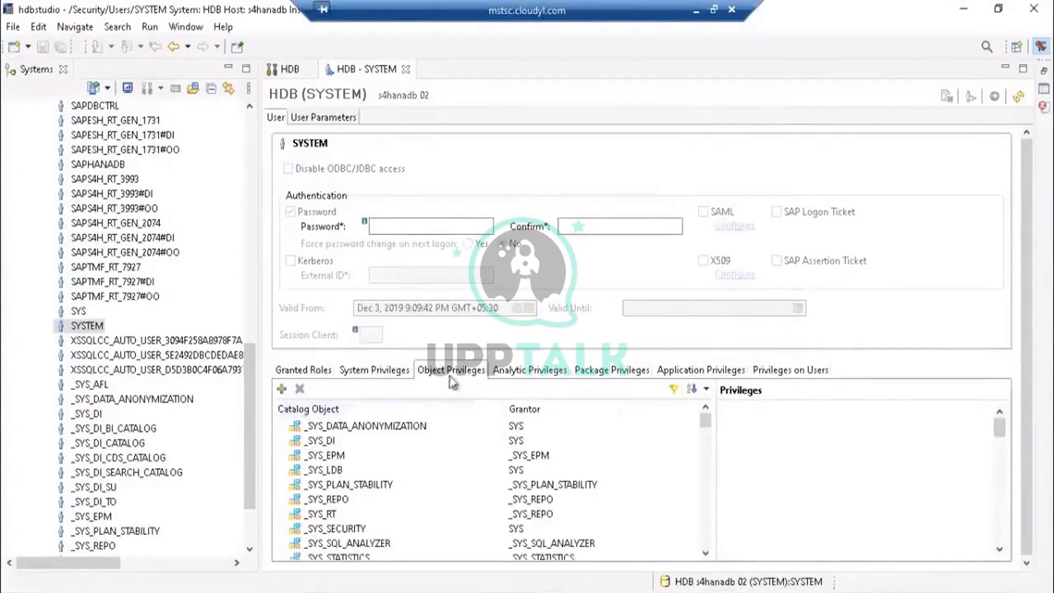
# - Start adding a catalog object to SYSTEM's object privileges and search for Best using the on-screen keyboard
pyautogui.click(281, 389)
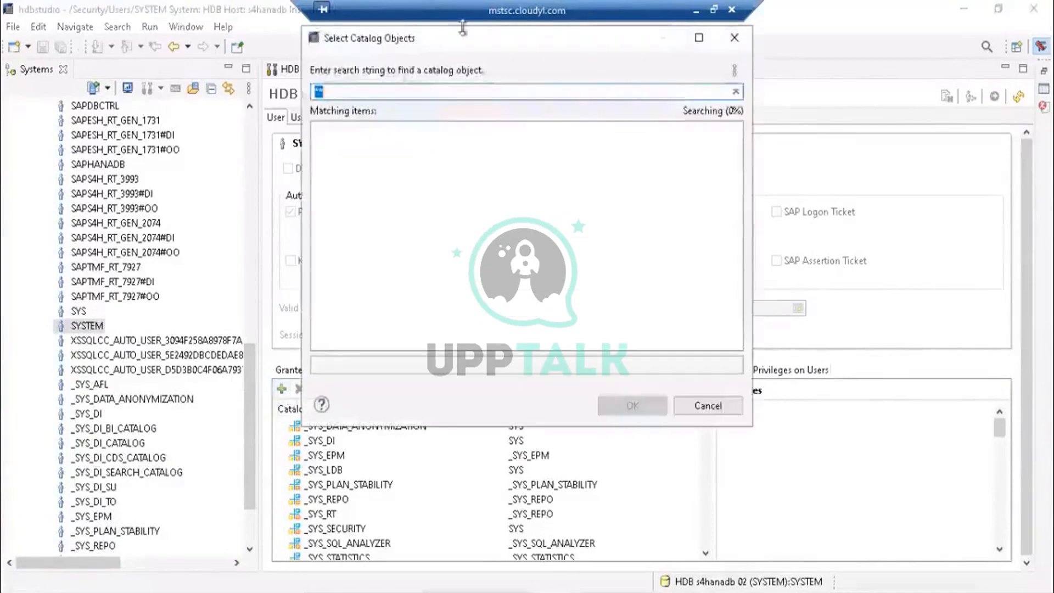
pyautogui.write('B')
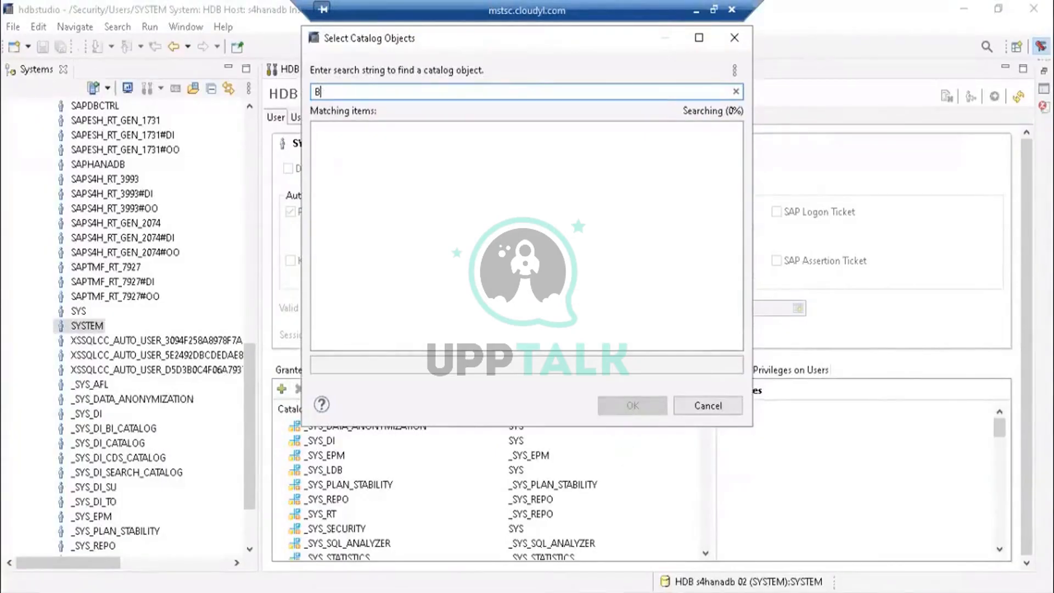
pyautogui.click(609, 591)
pyautogui.click(296, 485)
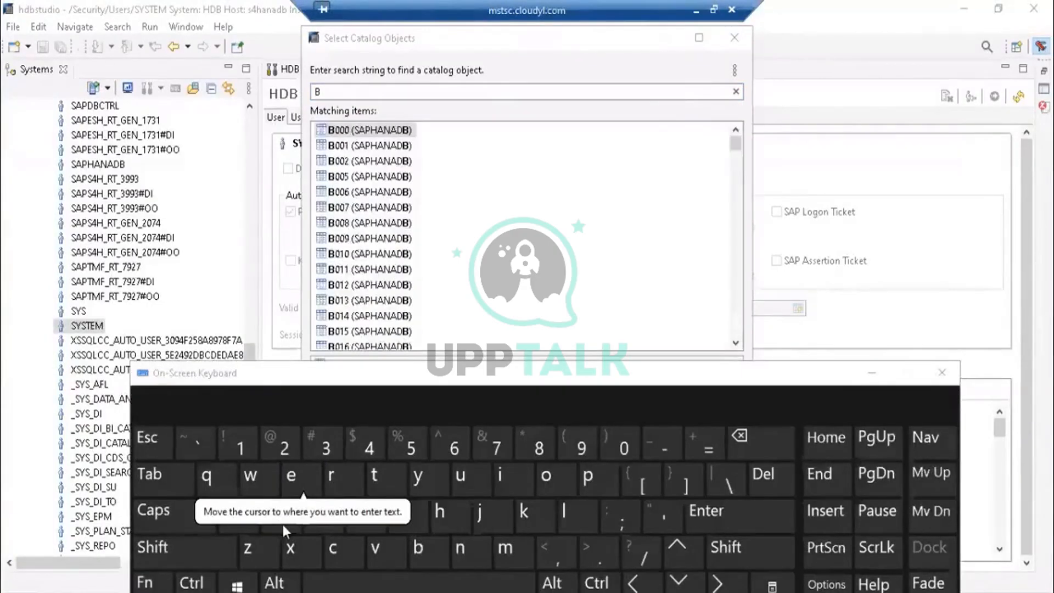
pyautogui.click(350, 91)
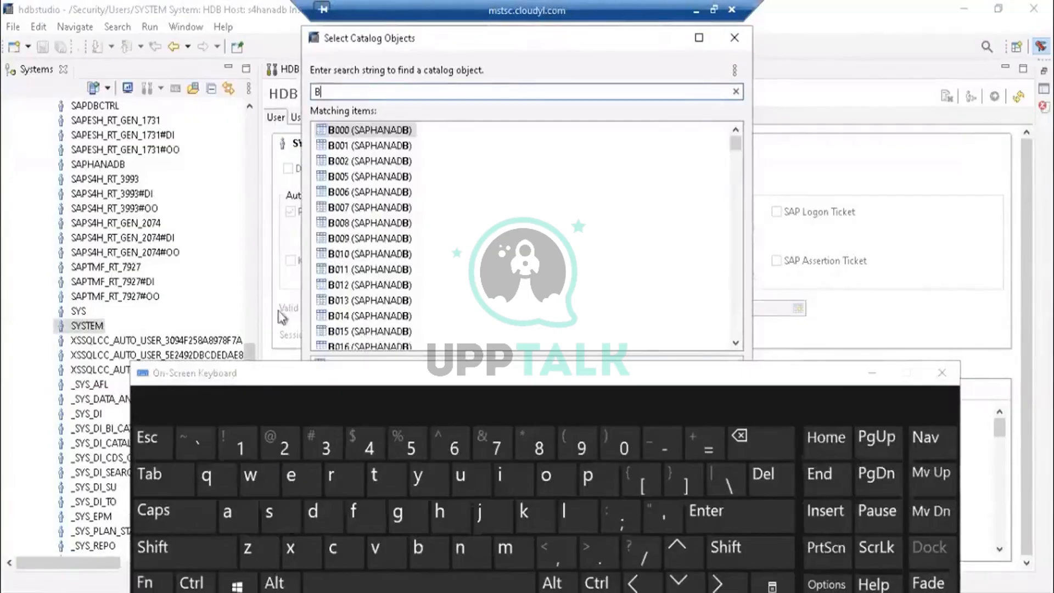
pyautogui.click(291, 484)
pyautogui.click(275, 514)
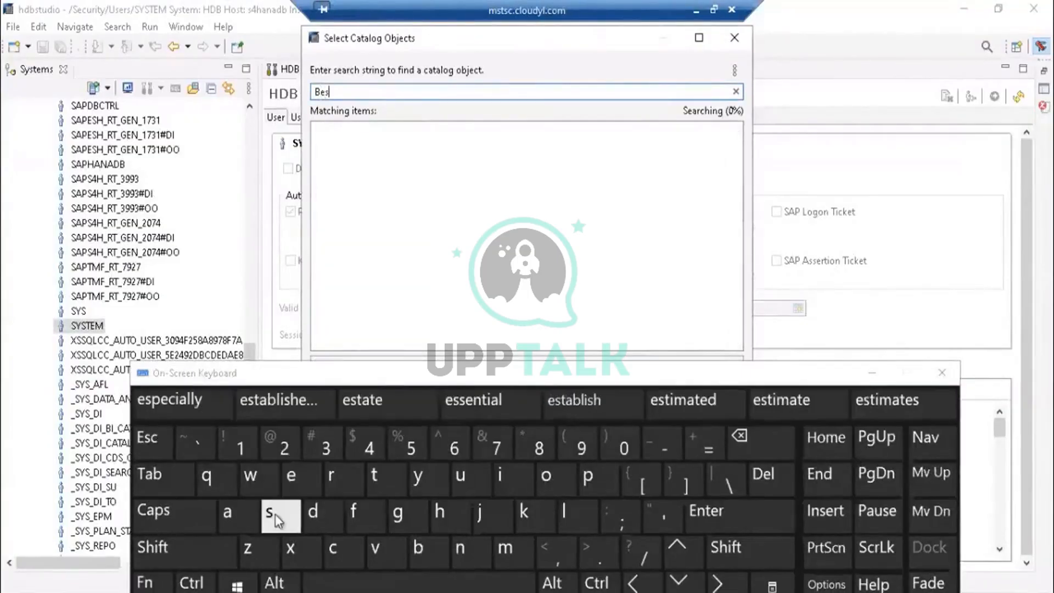
pyautogui.click(375, 479)
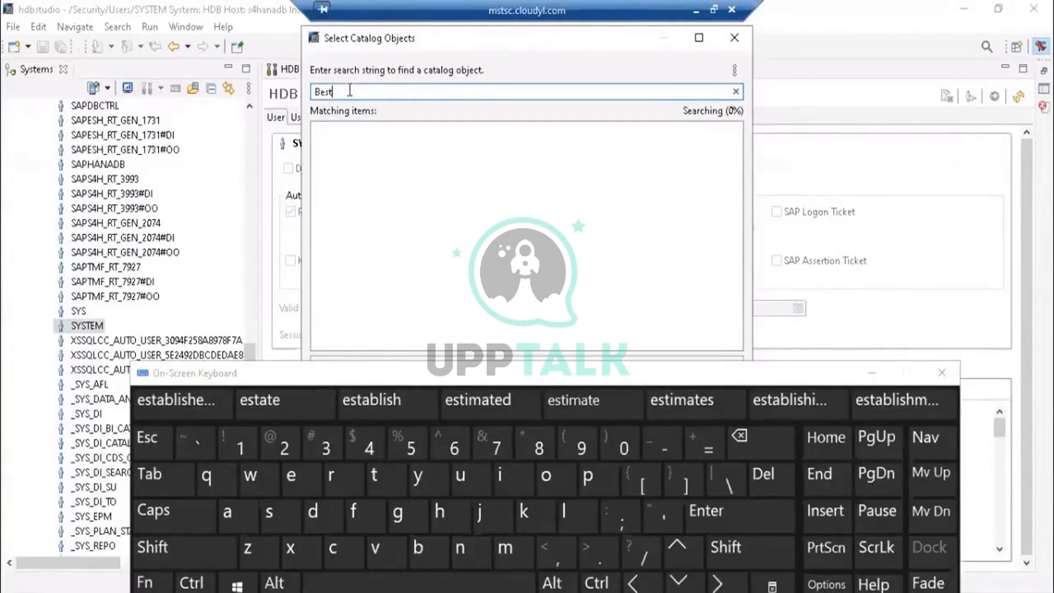
# - Change the search string to uppercase BEST and add the BEST schema to SYSTEM's object privileges
pyautogui.press('BackSpace')
pyautogui.click(177, 528)
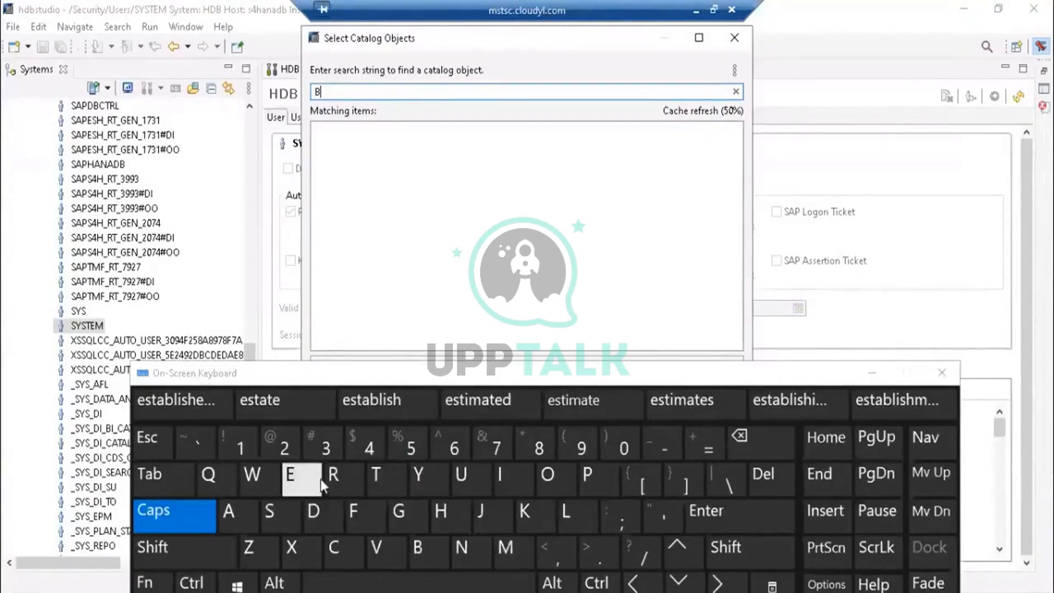
pyautogui.click(291, 475)
pyautogui.click(295, 510)
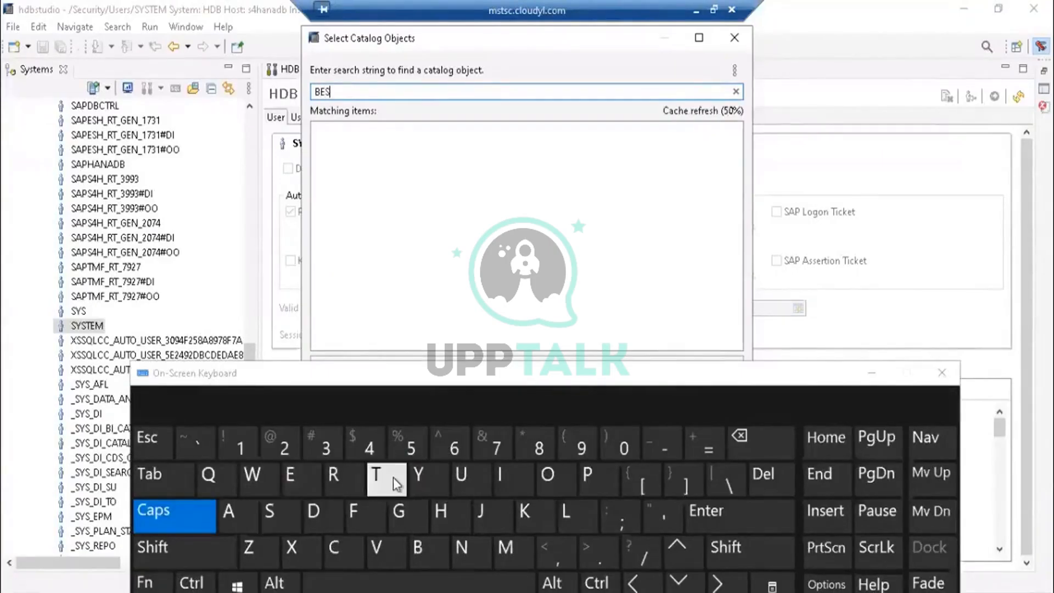
pyautogui.click(393, 476)
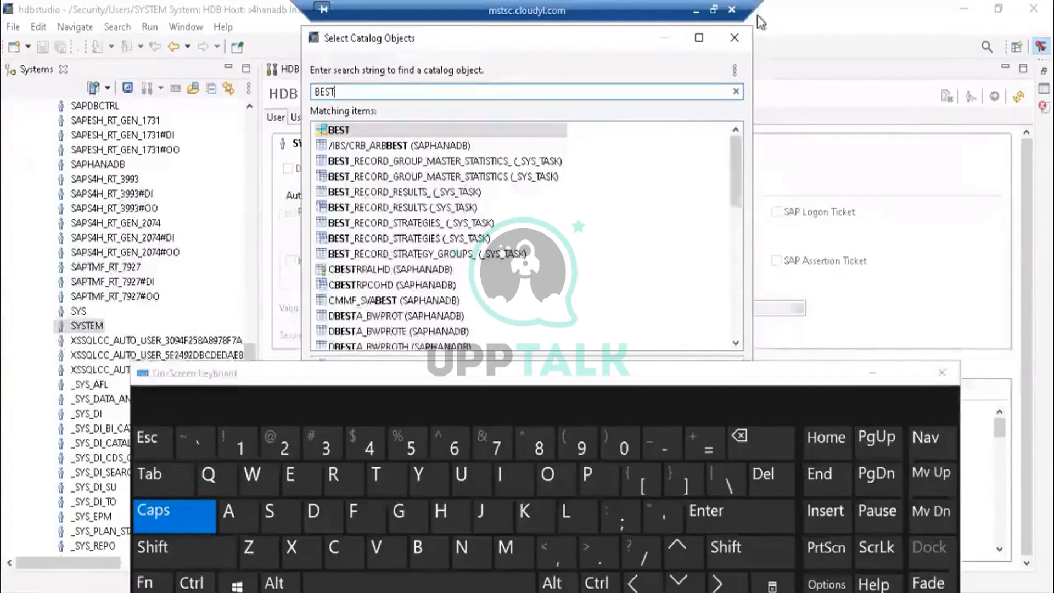
pyautogui.click(872, 373)
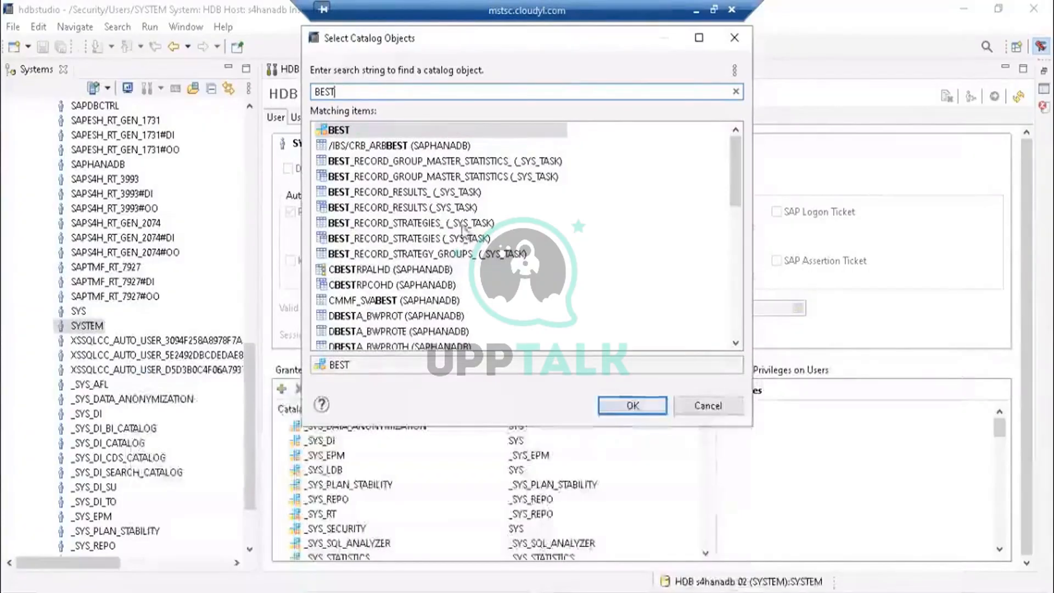
pyautogui.click(625, 405)
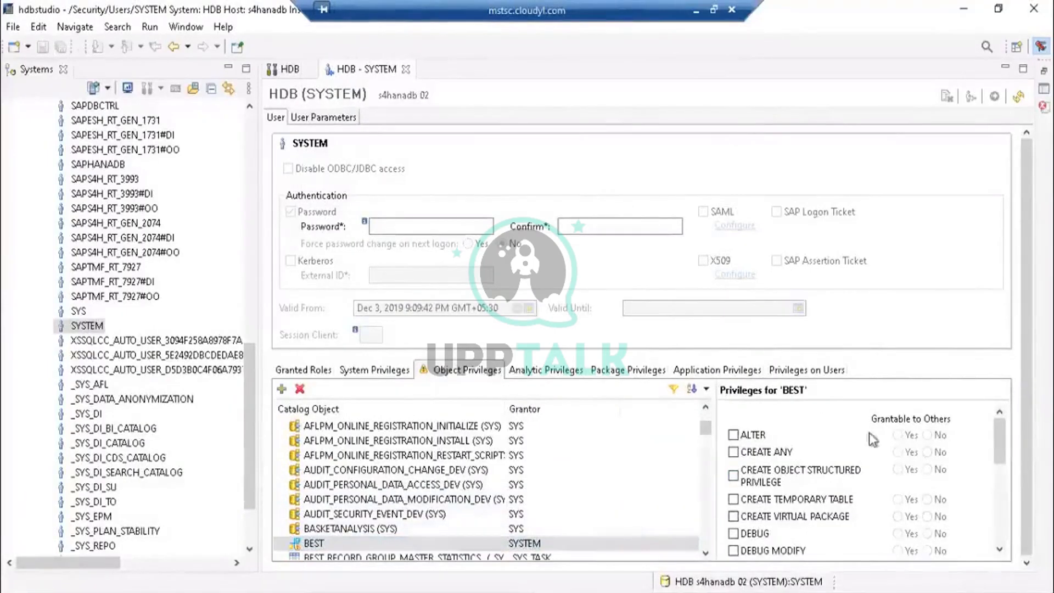
# - Review the privileges available for the BEST schema and enable SELECT for the SYSTEM user
pyautogui.moveTo(1000, 435)
pyautogui.mouseDown()
pyautogui.moveTo(1000, 501)
pyautogui.moveTo(1003, 431)
pyautogui.mouseUp()
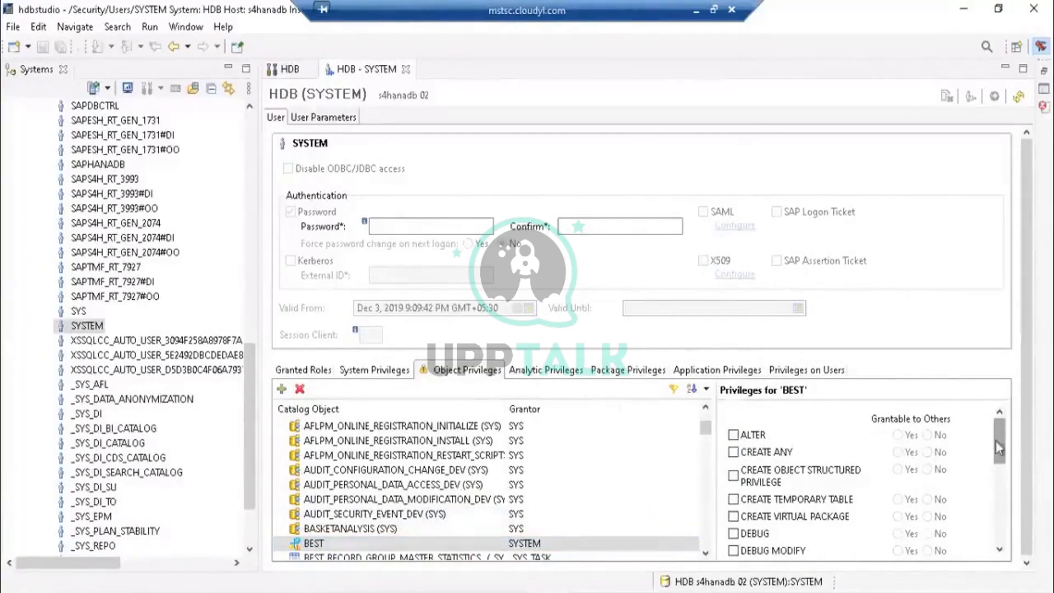
pyautogui.moveTo(1003, 448); pyautogui.dragTo(1000, 490)
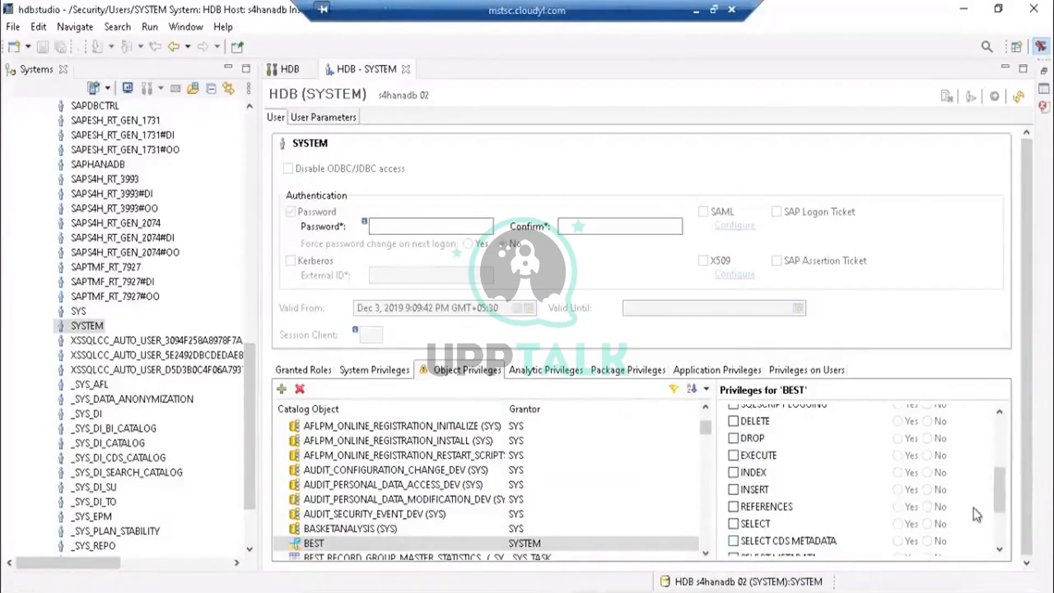
pyautogui.moveTo(999, 499); pyautogui.dragTo(997, 440)
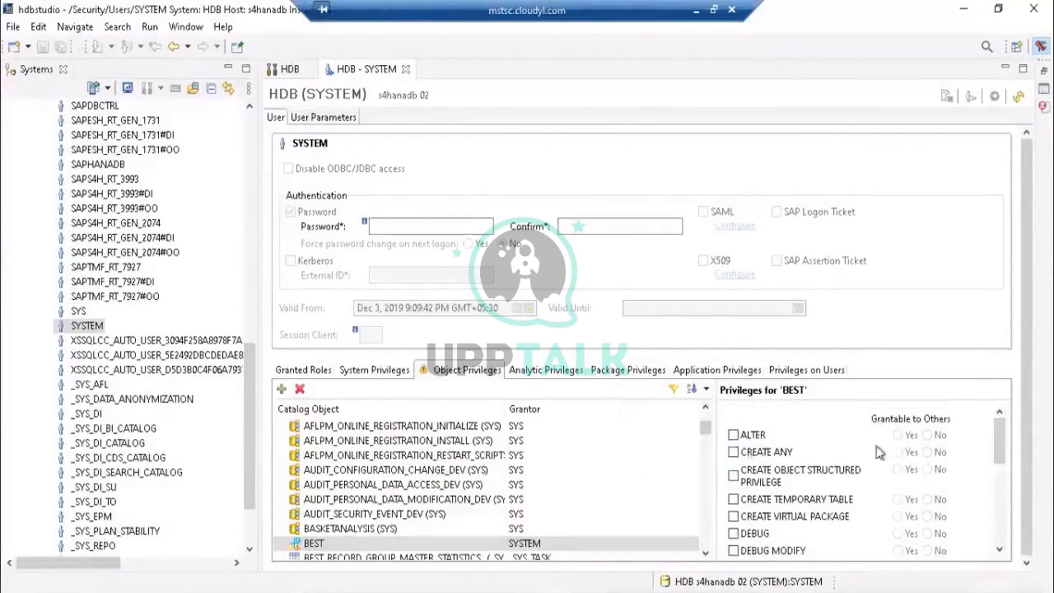
pyautogui.moveTo(1002, 439); pyautogui.dragTo(992, 510)
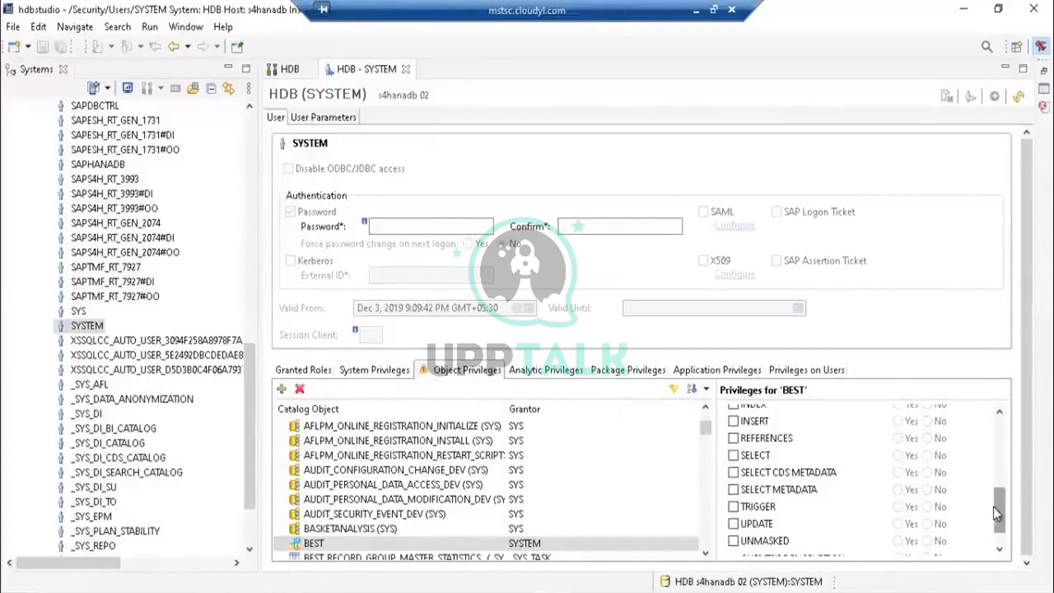
pyautogui.click(733, 456)
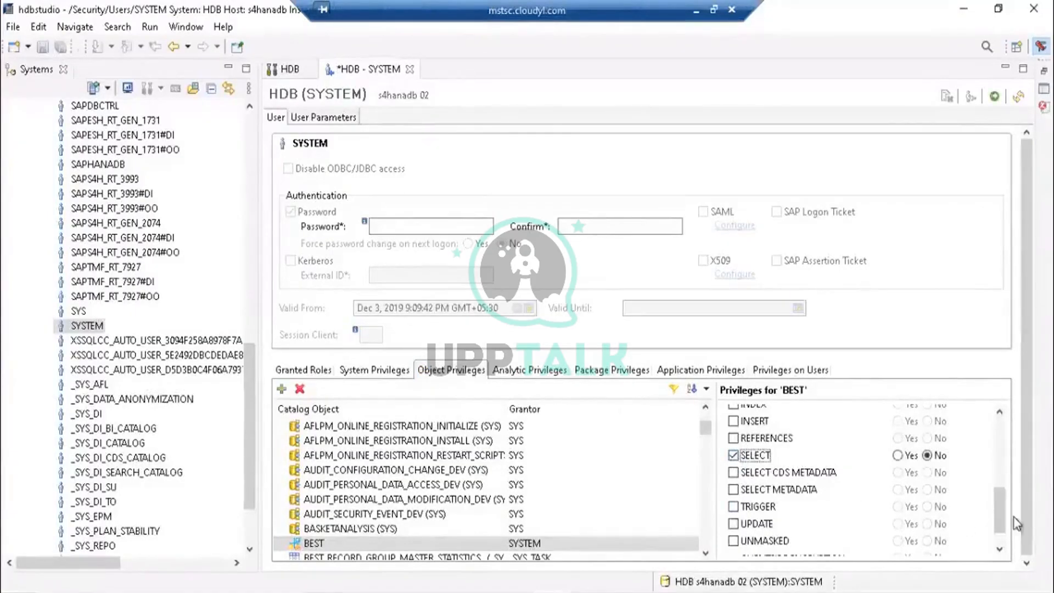
pyautogui.moveTo(1004, 512); pyautogui.dragTo(1003, 507)
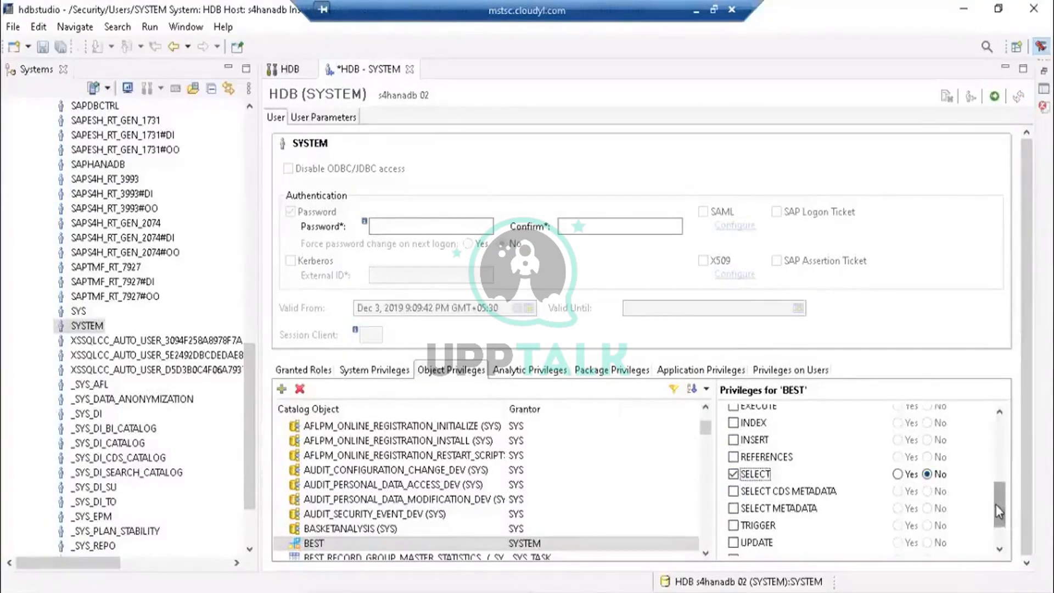
# - Enable EXECUTE and INSERT on the BEST schema for the SYSTEM user and try to deploy the changes
pyautogui.moveTo(995, 505); pyautogui.dragTo(999, 436)
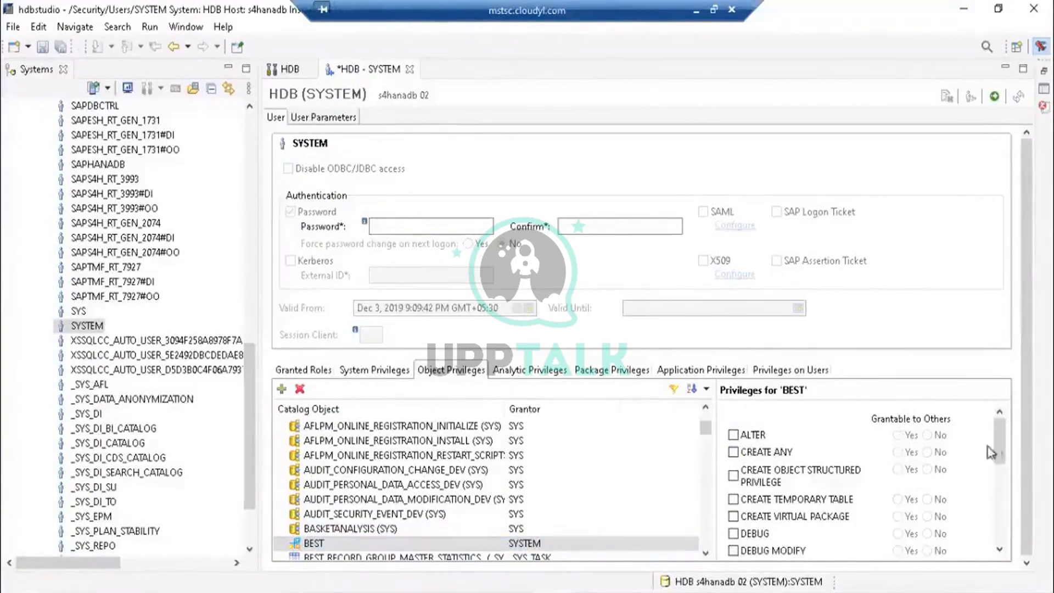
pyautogui.moveTo(998, 444); pyautogui.dragTo(1000, 505)
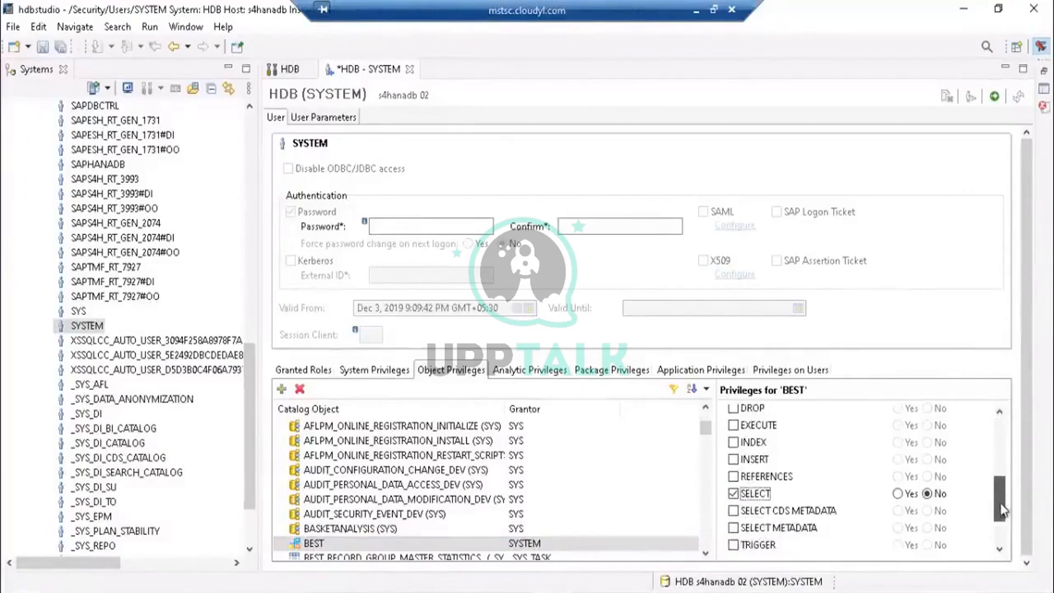
pyautogui.moveTo(1000, 509); pyautogui.dragTo(1000, 514)
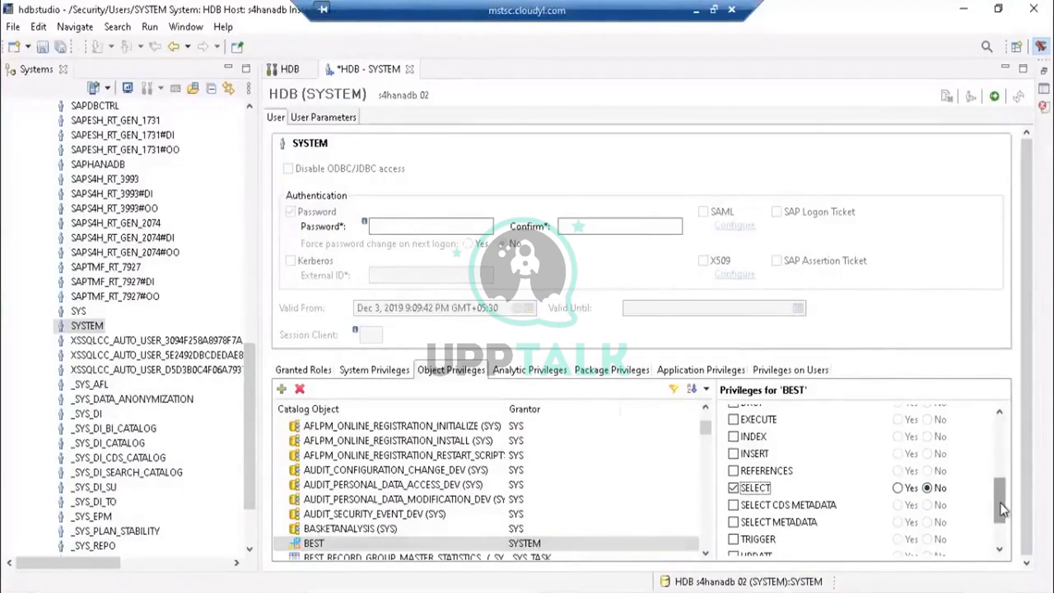
pyautogui.moveTo(1000, 502)
pyautogui.mouseDown()
pyautogui.moveTo(1000, 478)
pyautogui.moveTo(1000, 492)
pyautogui.mouseUp()
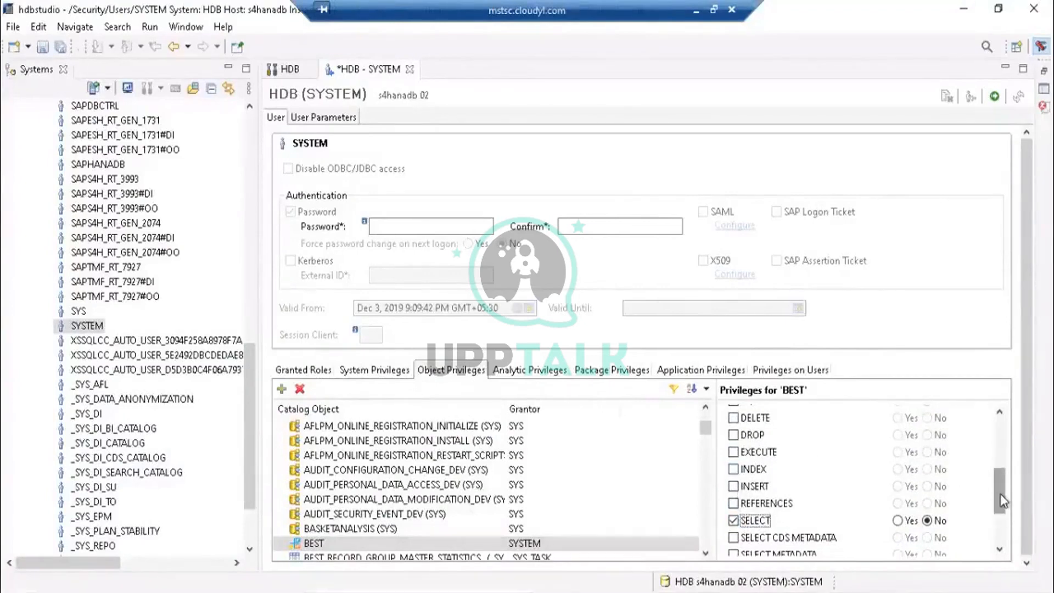
pyautogui.moveTo(1000, 492)
pyautogui.mouseDown()
pyautogui.moveTo(1000, 532)
pyautogui.moveTo(995, 475)
pyautogui.mouseUp()
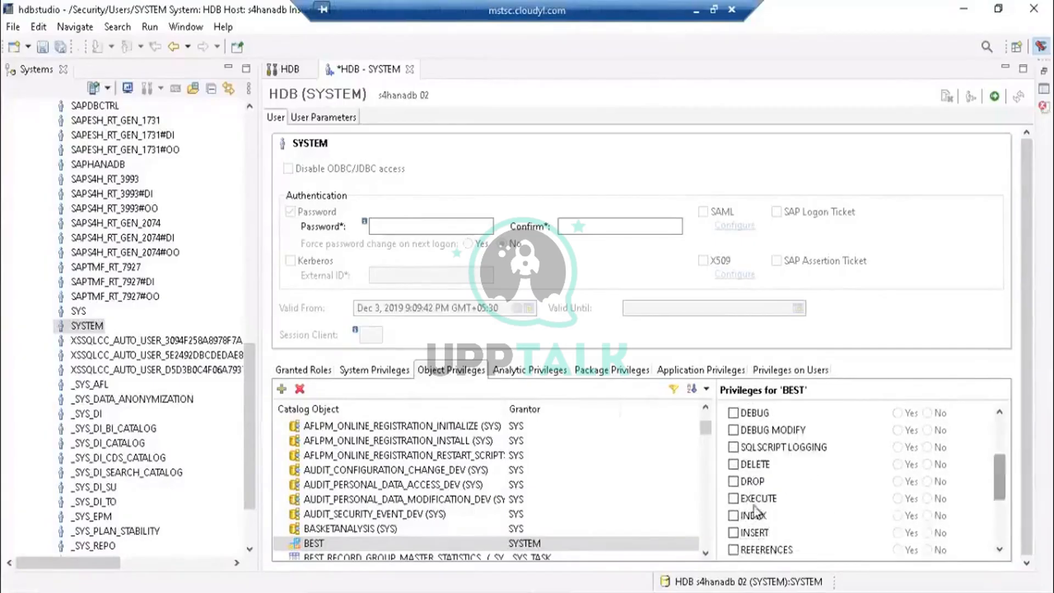
pyautogui.click(733, 498)
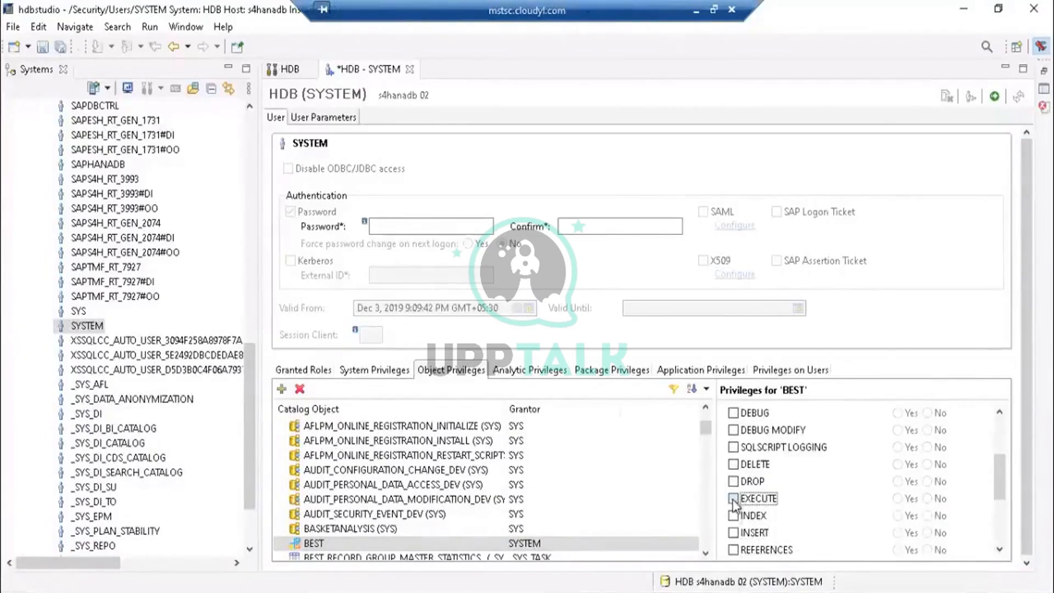
pyautogui.click(733, 533)
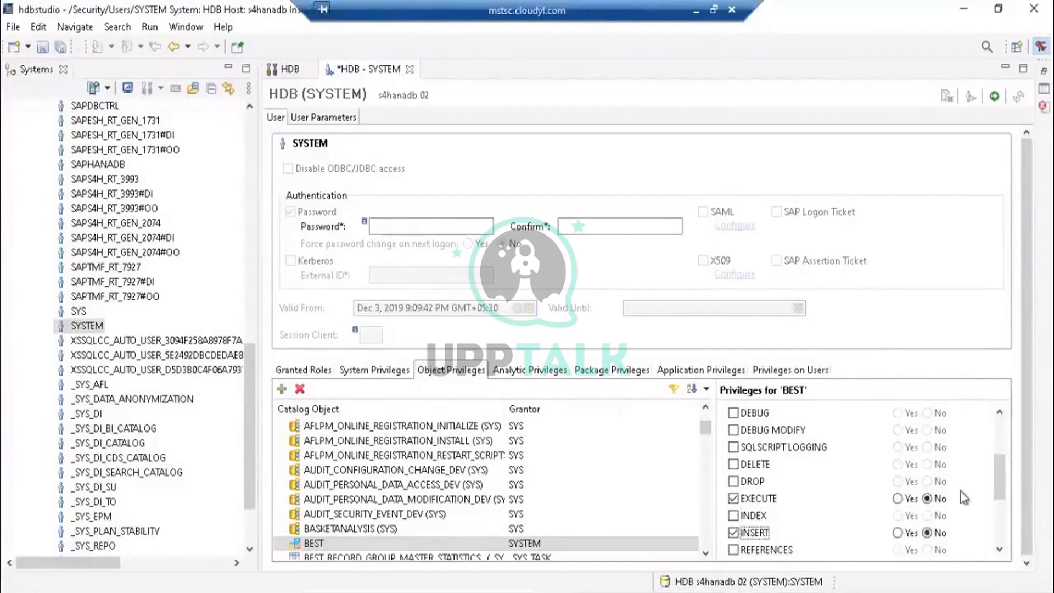
pyautogui.moveTo(996, 476); pyautogui.dragTo(997, 440)
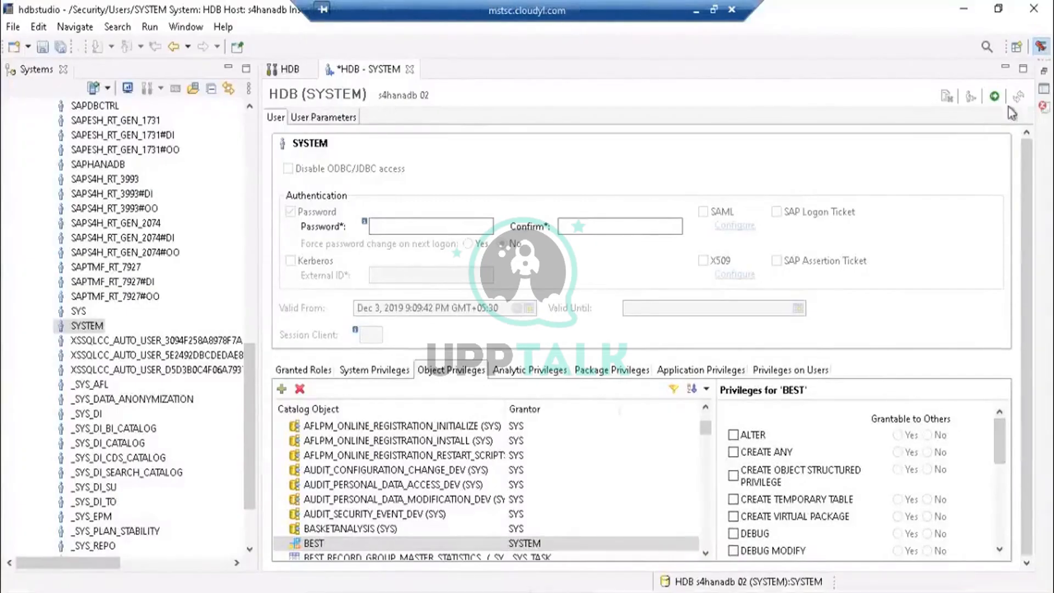
pyautogui.click(994, 96)
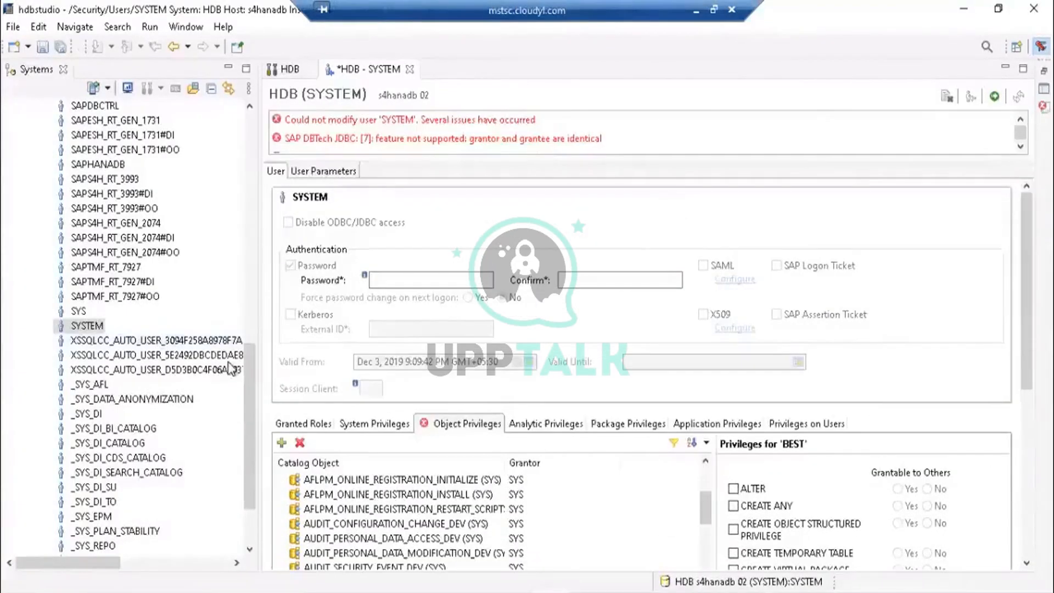
# - Read through the deployment error messages and close the SYSTEM user's editor without saving the changes
pyautogui.moveTo(248, 373); pyautogui.dragTo(251, 419)
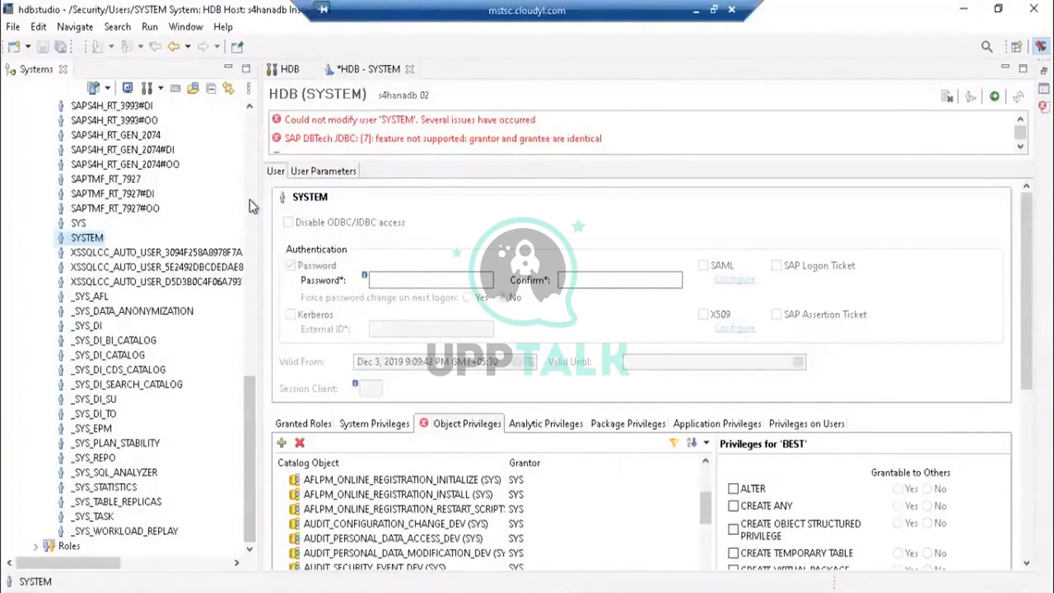
pyautogui.scroll(15, 253, 206)
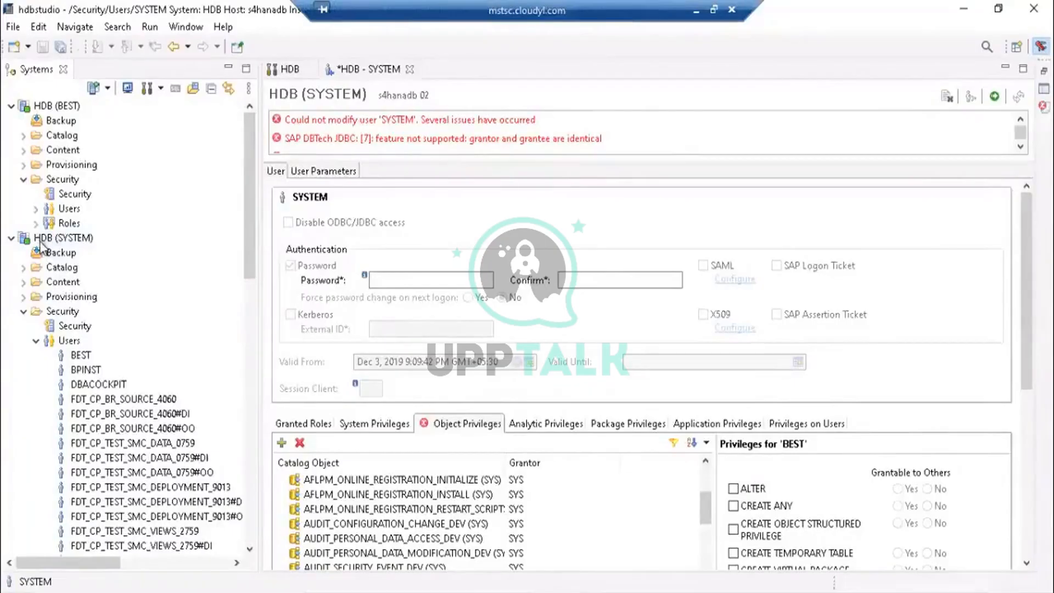
pyautogui.click(1021, 147)
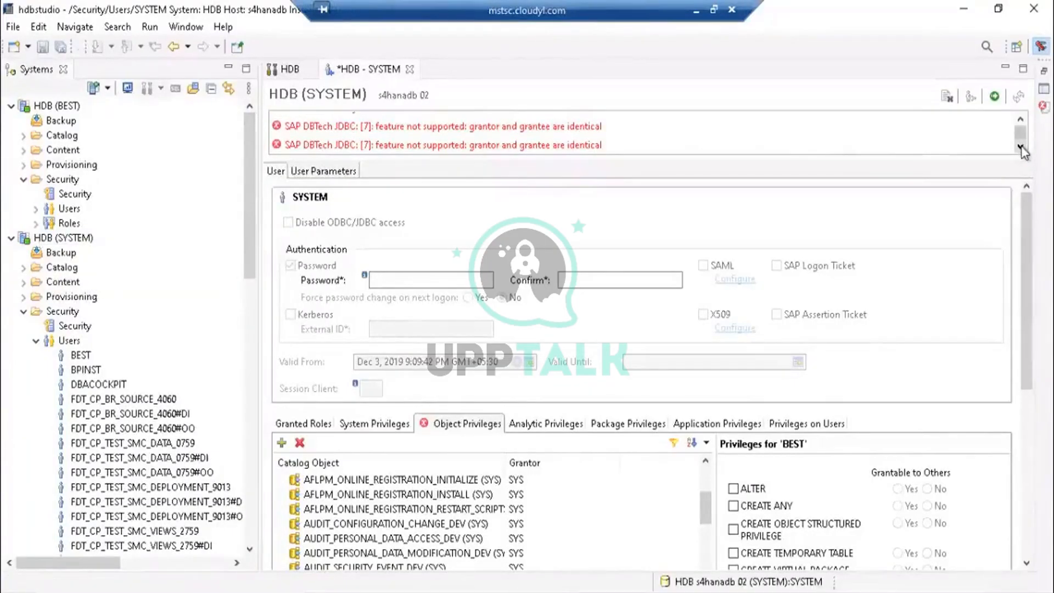
pyautogui.click(1021, 147)
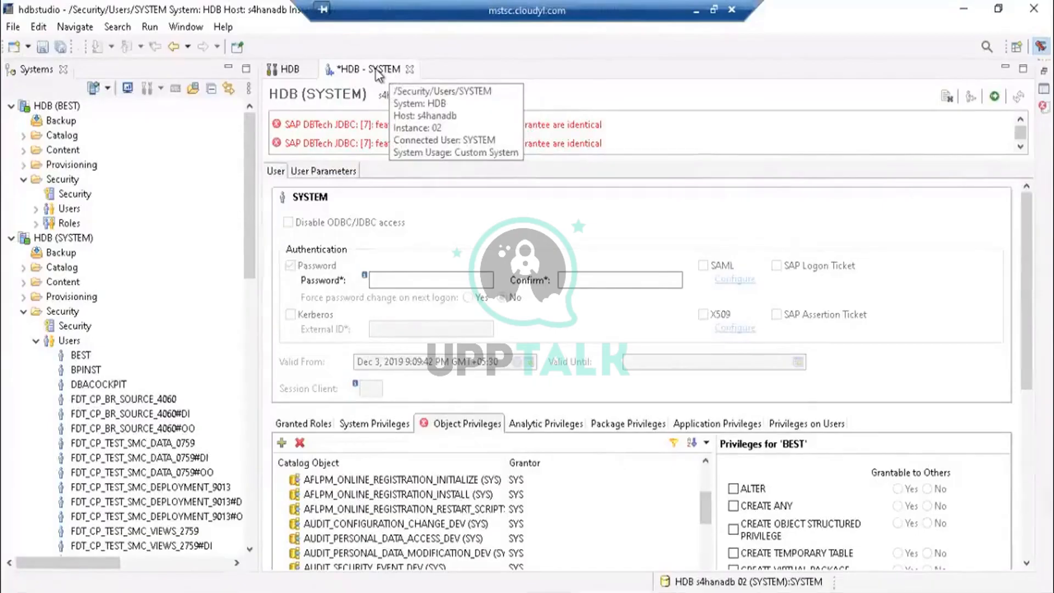
pyautogui.click(410, 70)
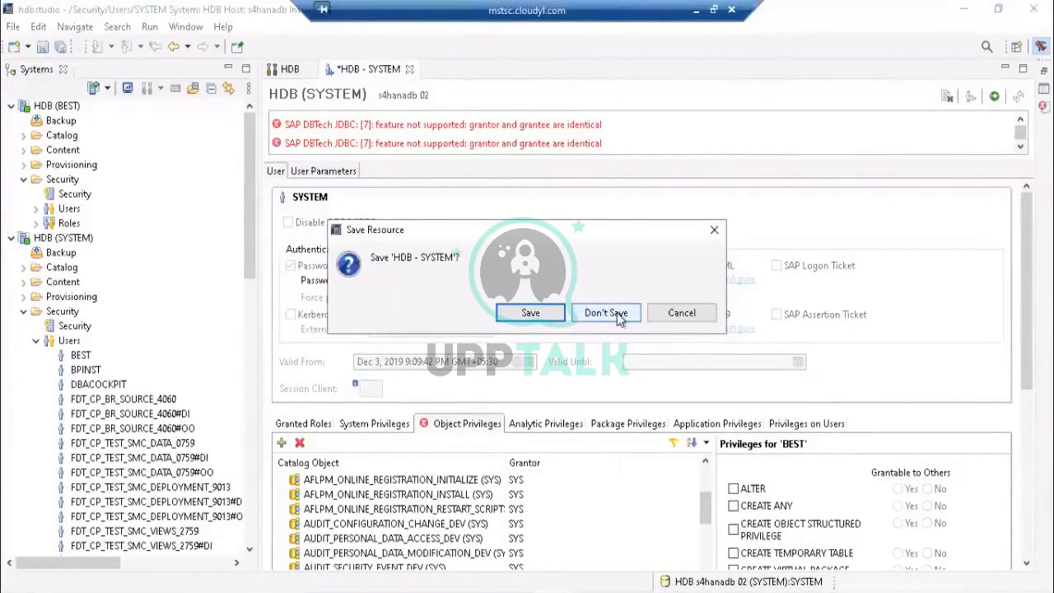
pyautogui.click(619, 317)
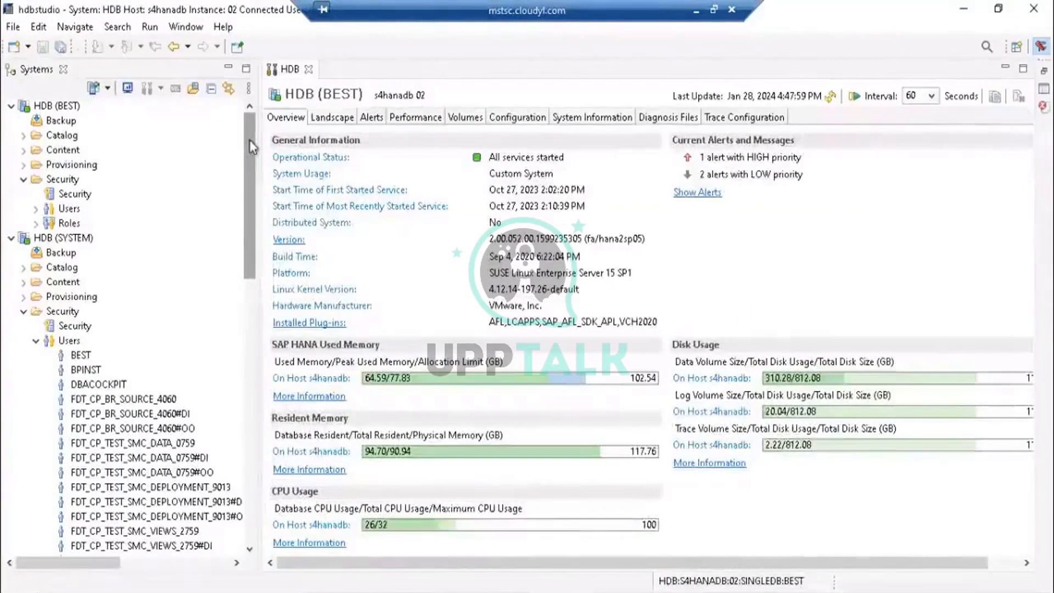
# - Close the HDB (BEST) overview, then open the HDB (SYSTEM) system and expand its Catalog folder
pyautogui.click(308, 68)
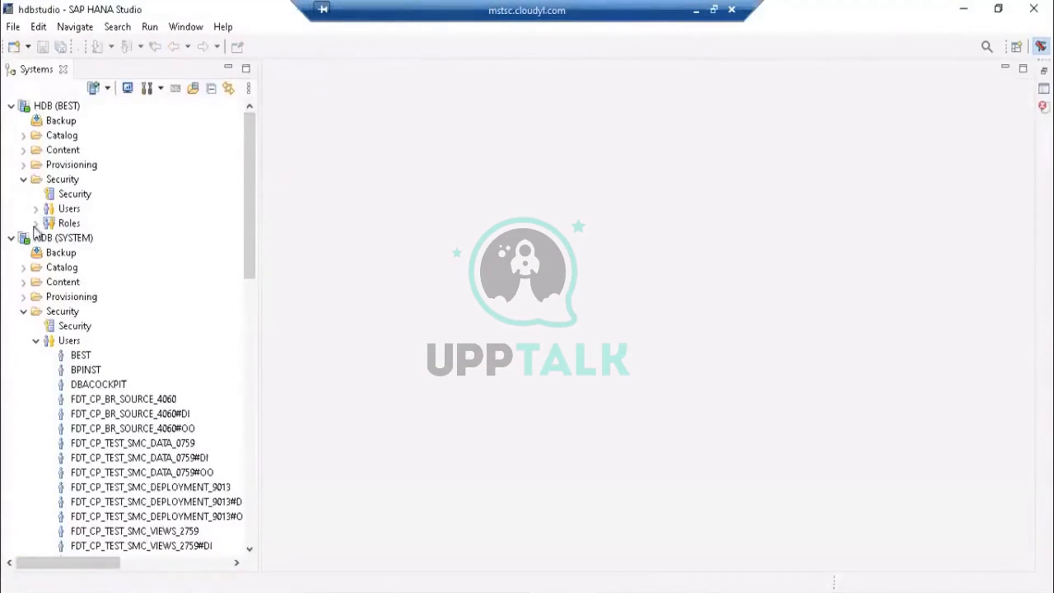
pyautogui.click(52, 237)
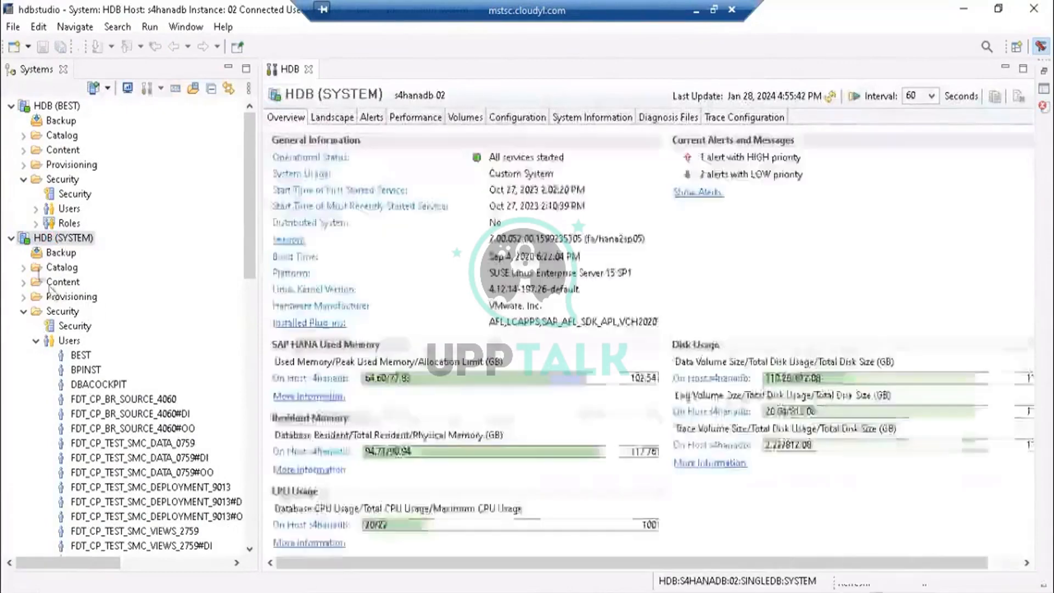
pyautogui.click(24, 268)
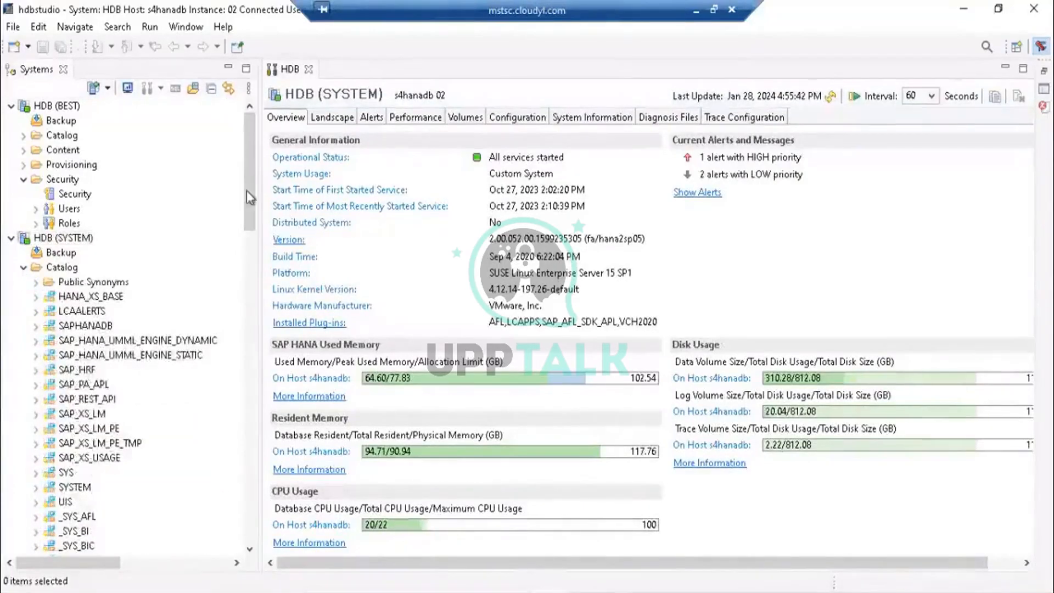
pyautogui.moveTo(245, 182); pyautogui.dragTo(254, 212)
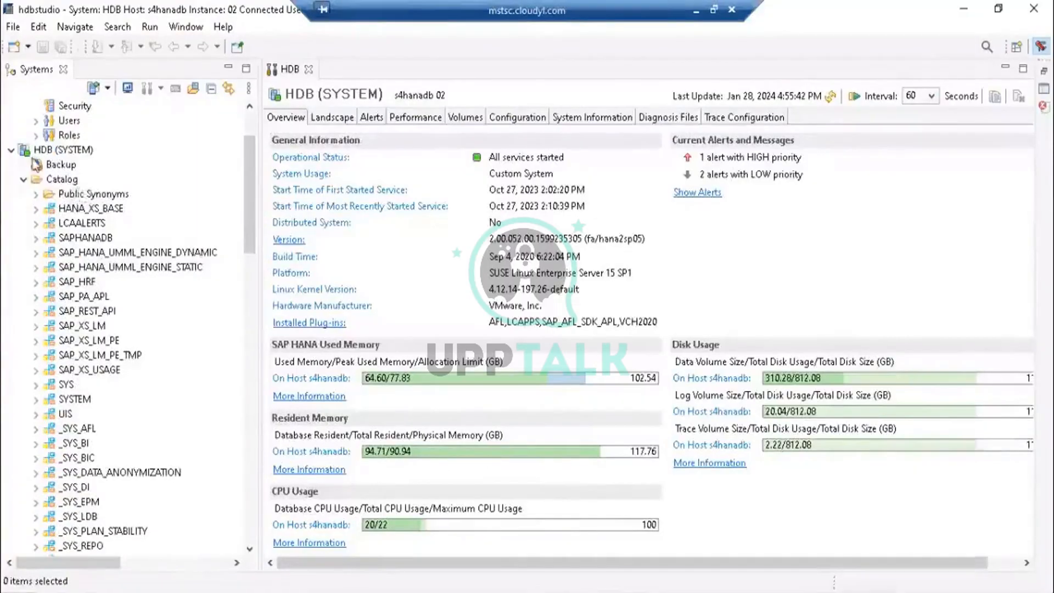
pyautogui.click(68, 153)
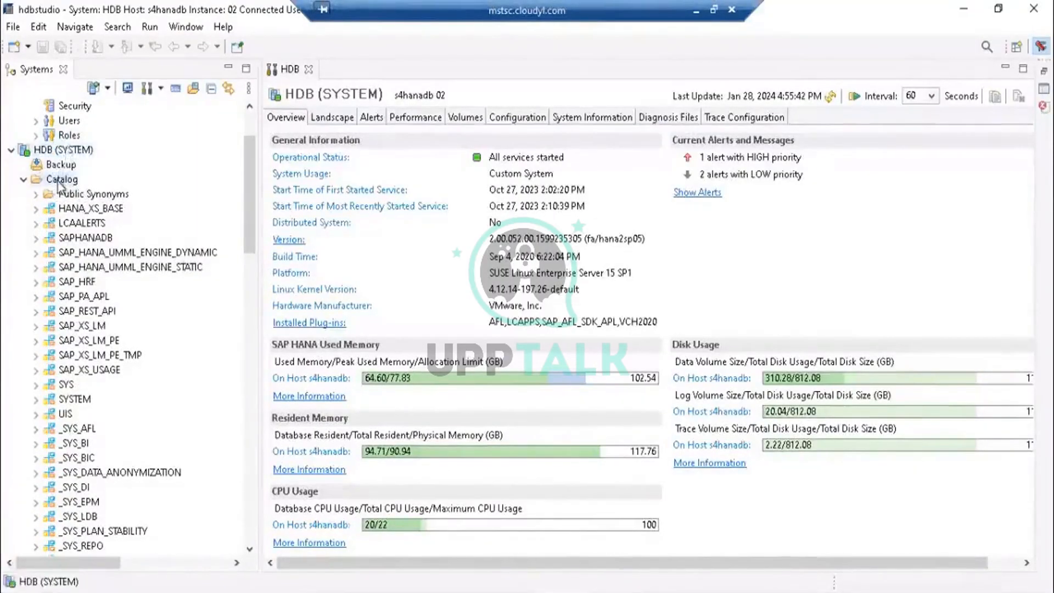
pyautogui.click(59, 181)
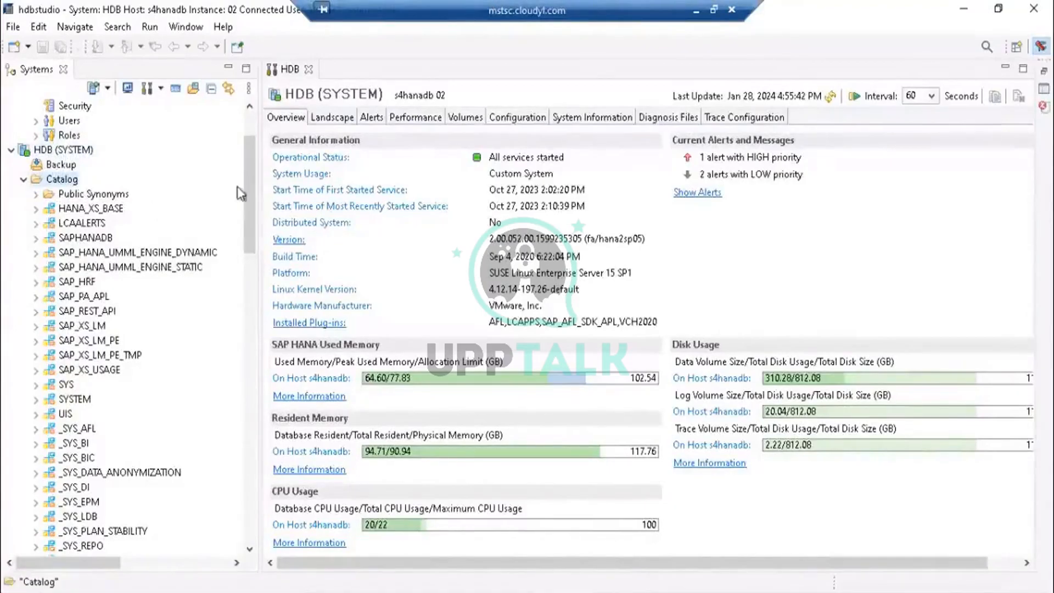
# - Open the BEST user under HDB (SYSTEM) and review its system privileges and granted roles
pyautogui.moveTo(251, 184); pyautogui.dragTo(252, 344)
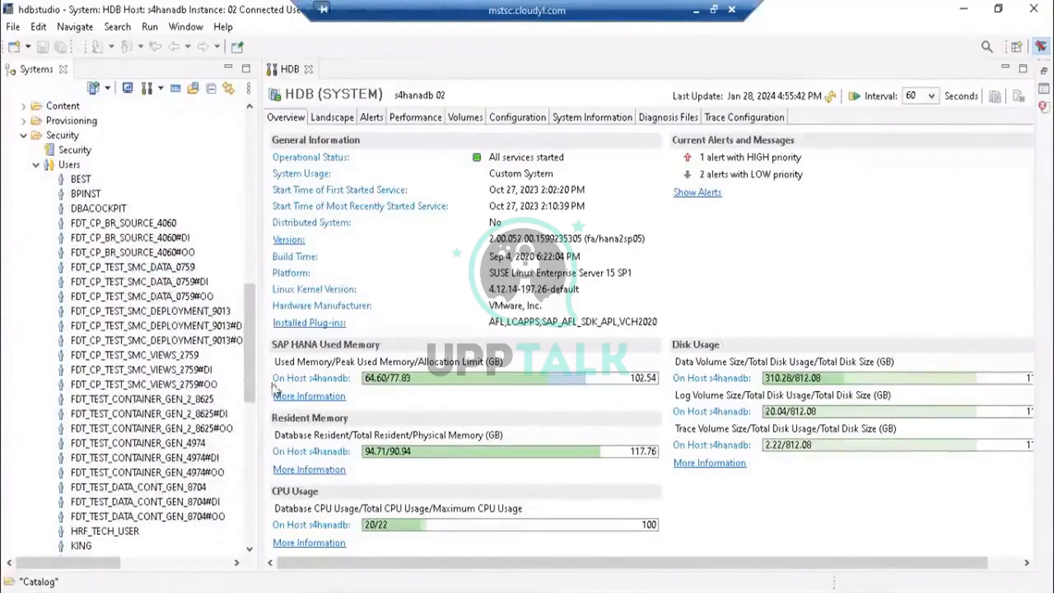
pyautogui.moveTo(256, 354); pyautogui.dragTo(251, 324)
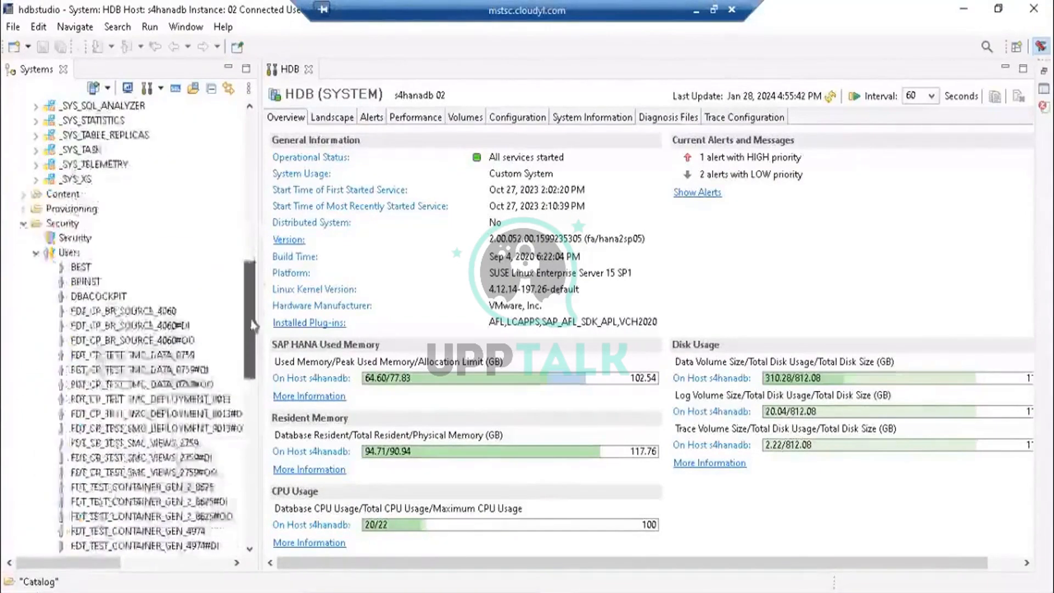
pyautogui.doubleClick(81, 267)
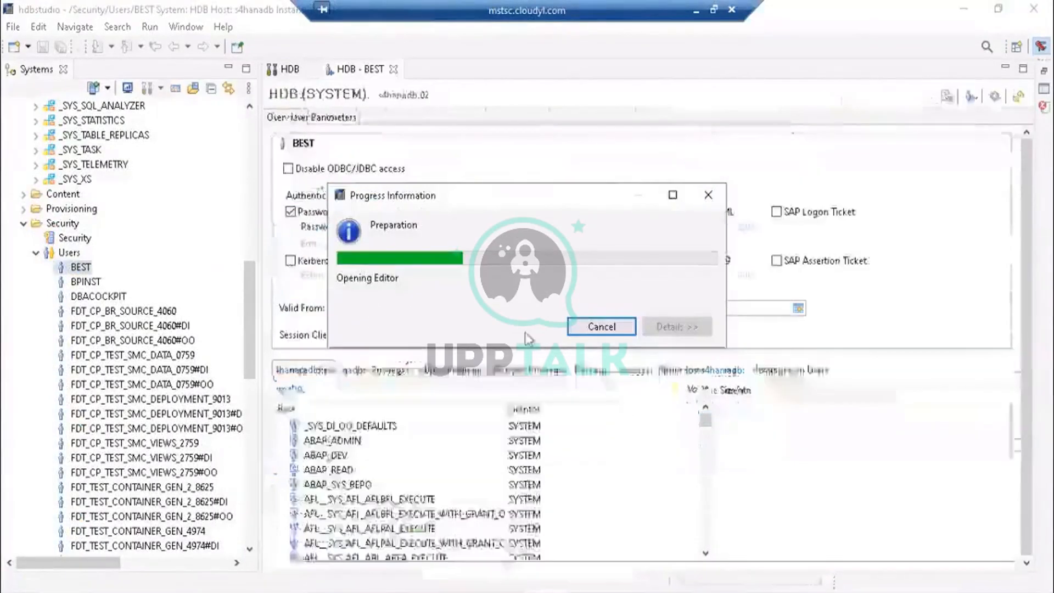
pyautogui.click(369, 374)
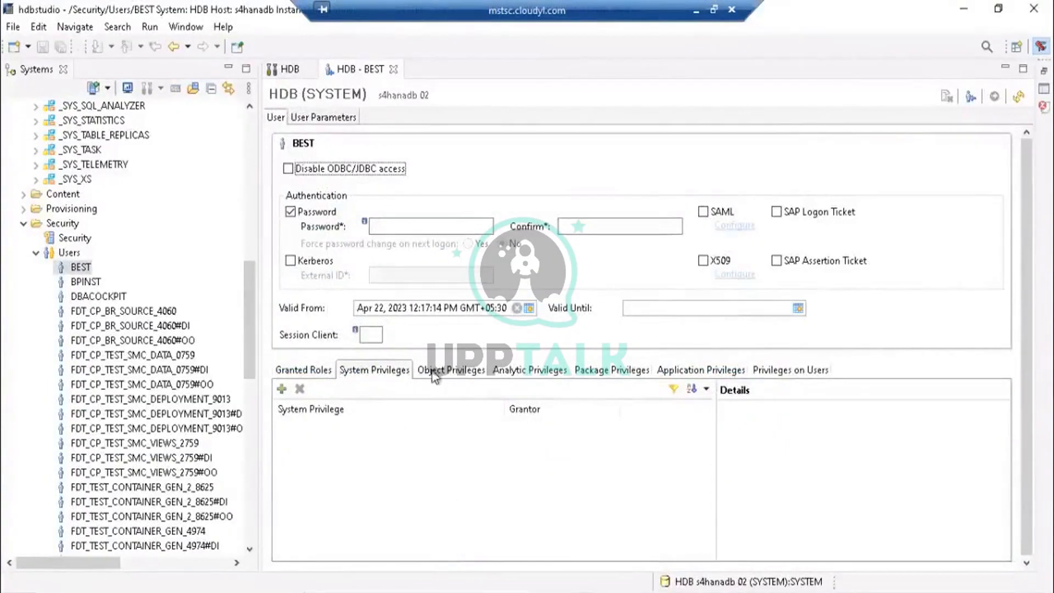
pyautogui.click(285, 371)
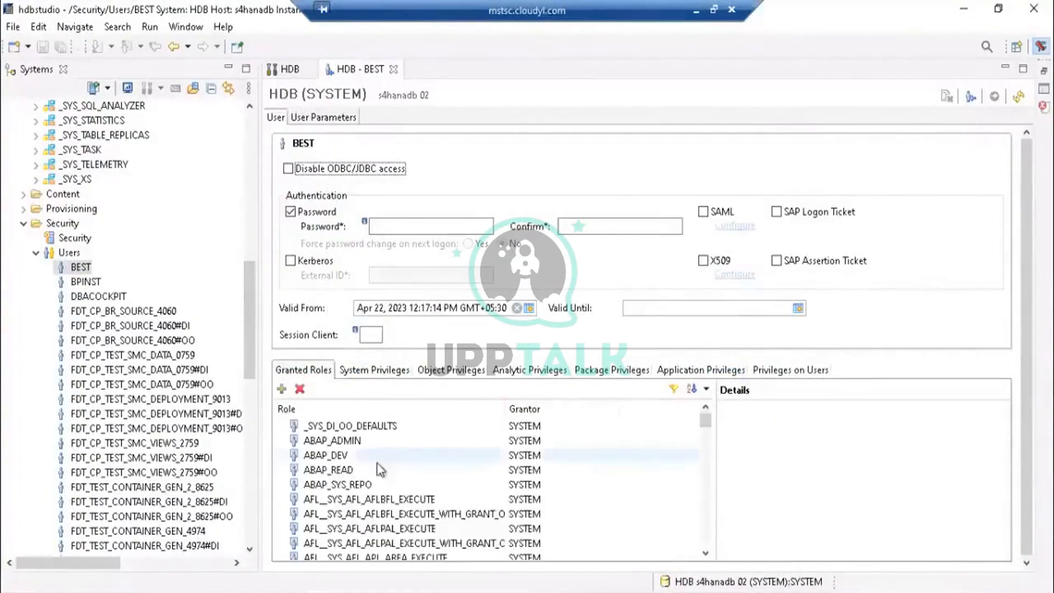
pyautogui.click(390, 497)
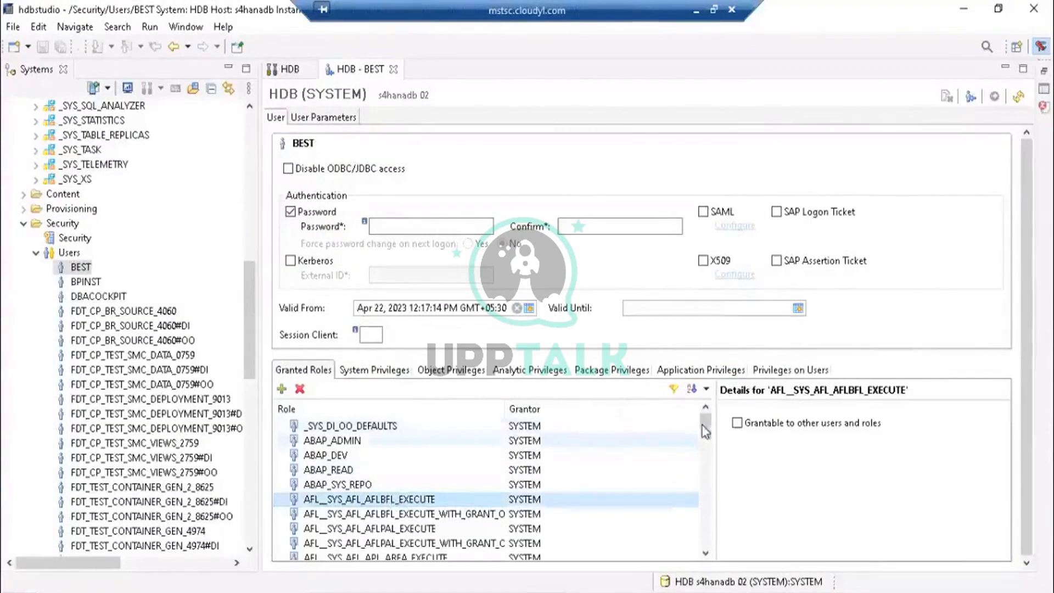
pyautogui.moveTo(706, 432); pyautogui.dragTo(707, 556)
pyautogui.moveTo(706, 544); pyautogui.dragTo(706, 423)
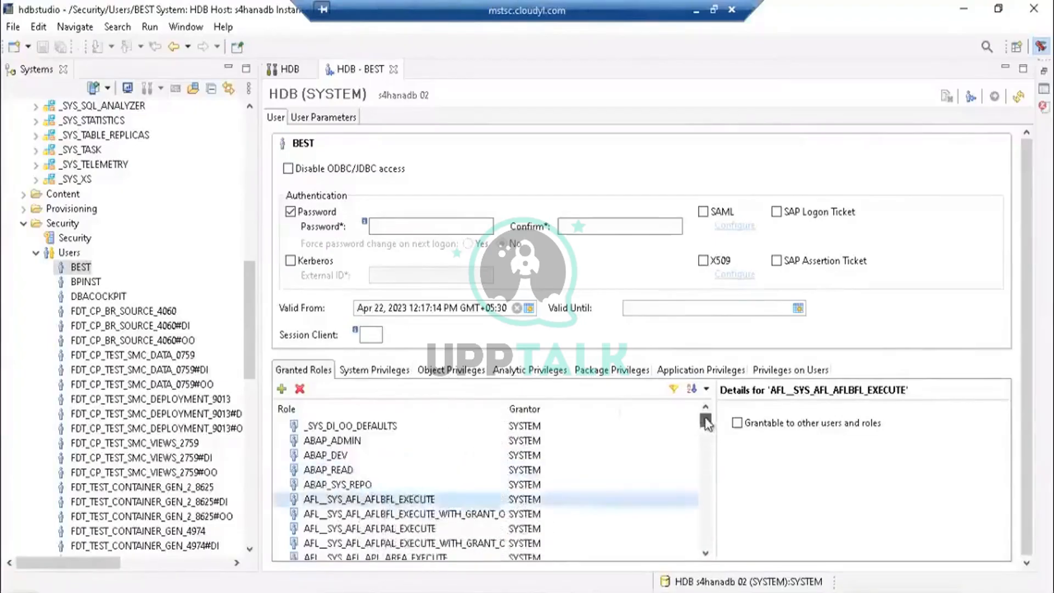
# - Review the BEST user's object privileges, start adding a catalog object and search for SYST
pyautogui.click(437, 373)
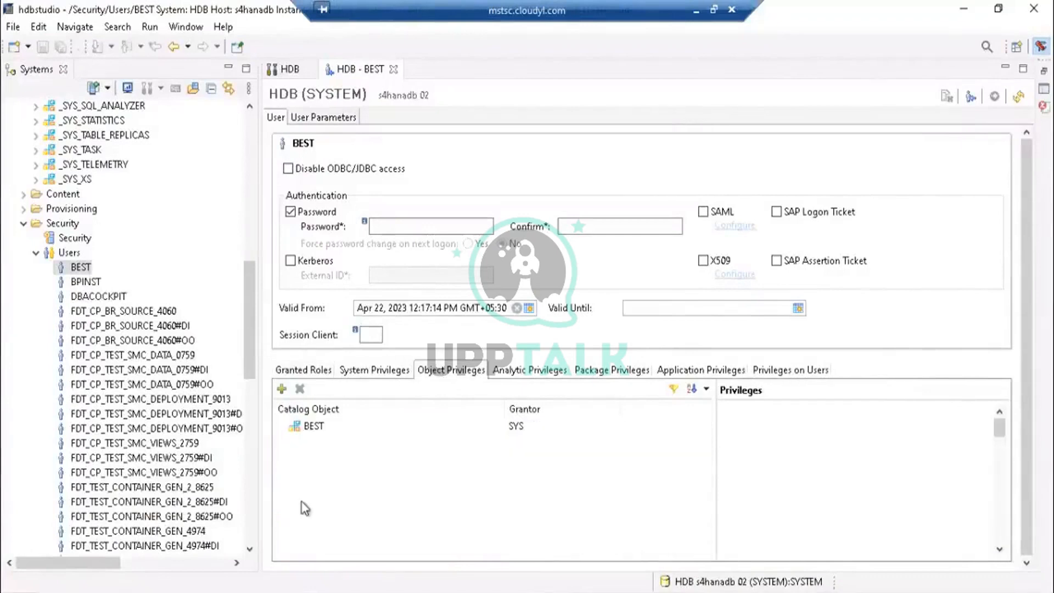
pyautogui.click(393, 428)
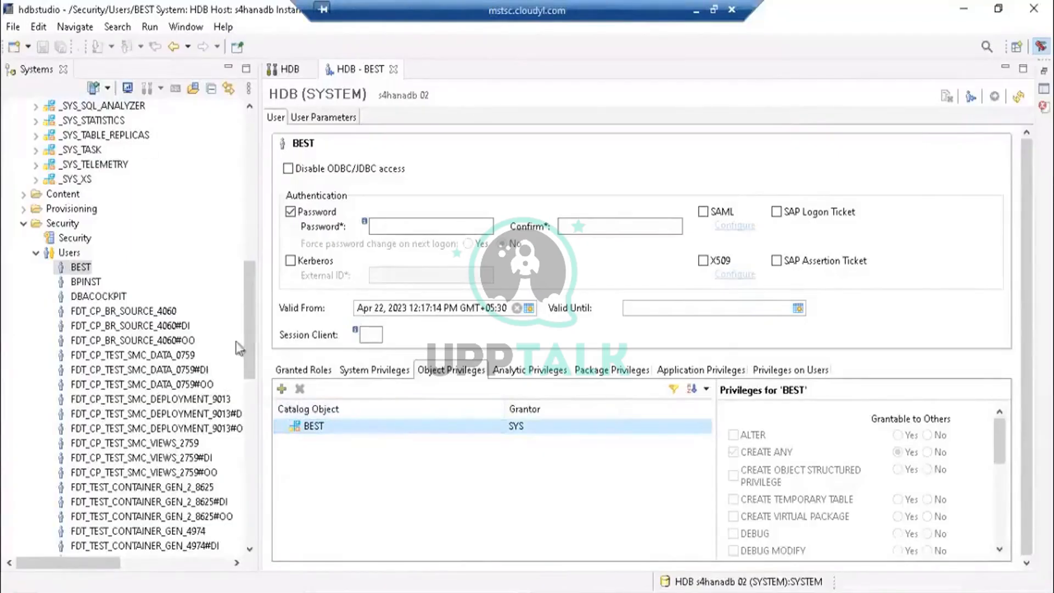
pyautogui.click(282, 389)
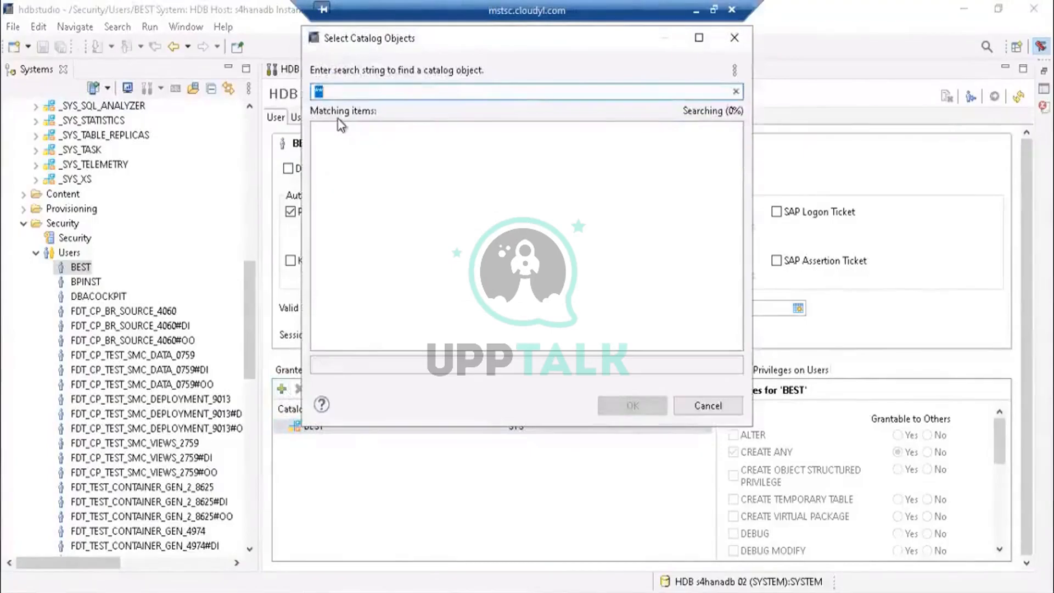
pyautogui.write('S')
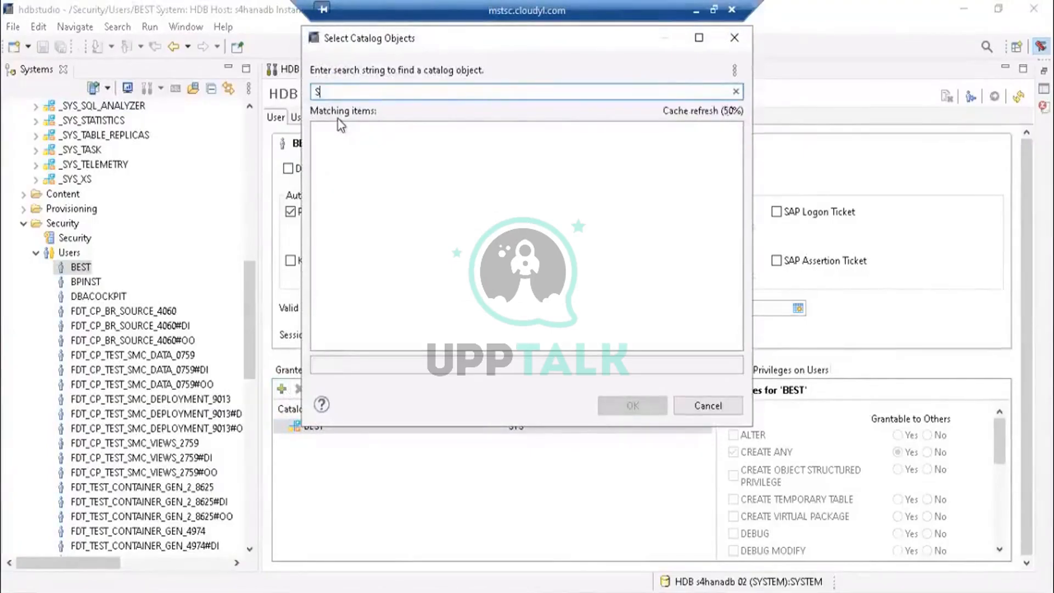
pyautogui.write('YS')
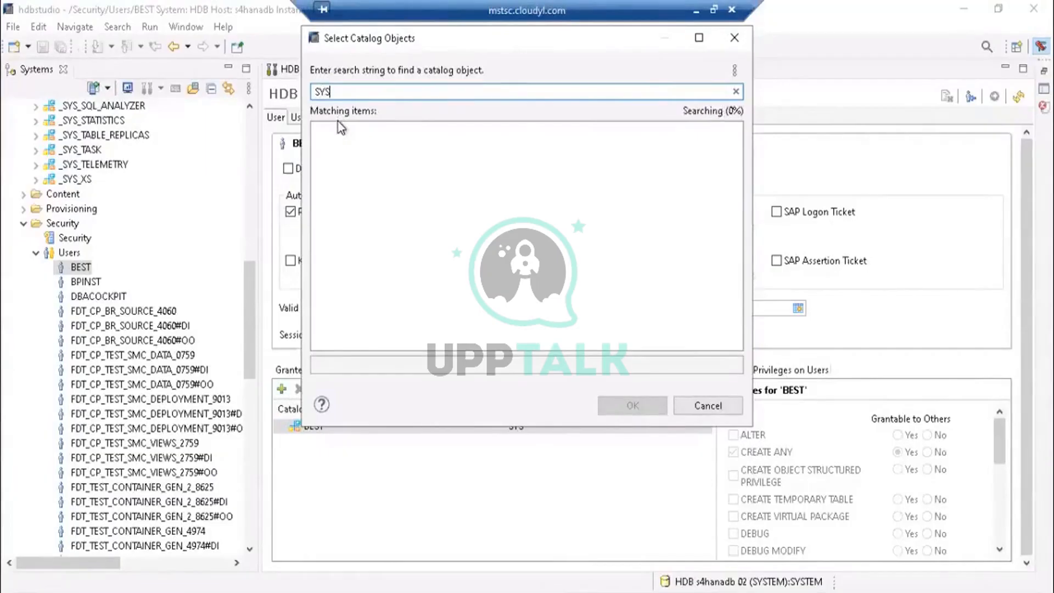
pyautogui.write('T')
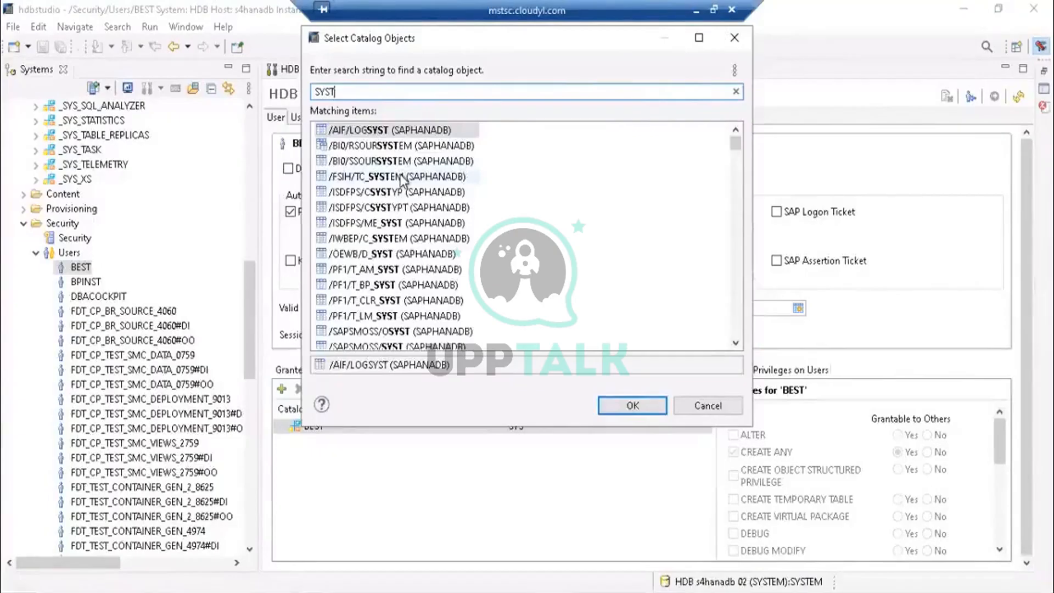
pyautogui.write('M')
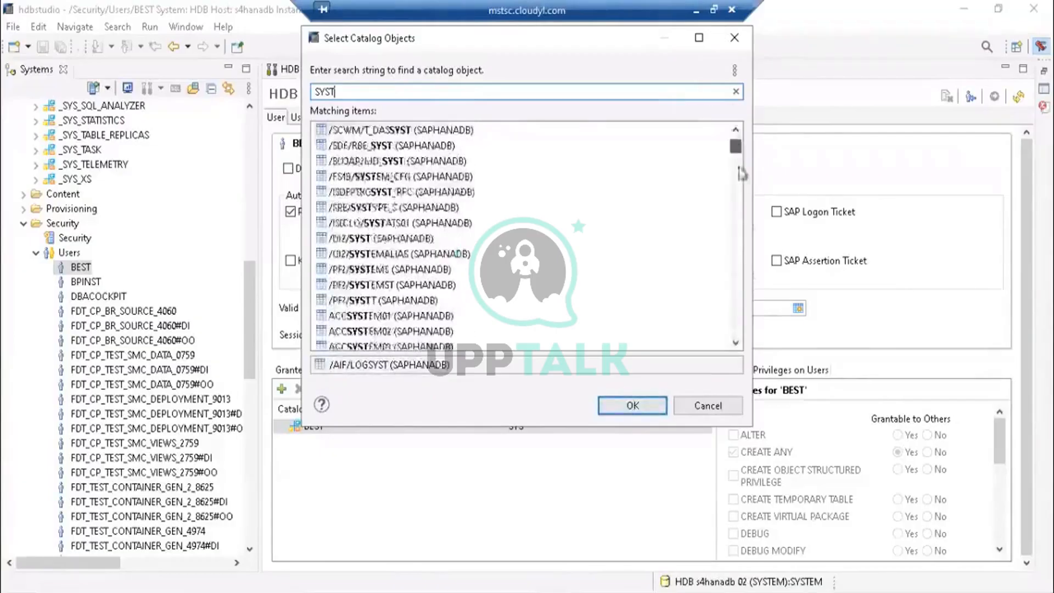
pyautogui.moveTo(741, 174); pyautogui.dragTo(733, 137)
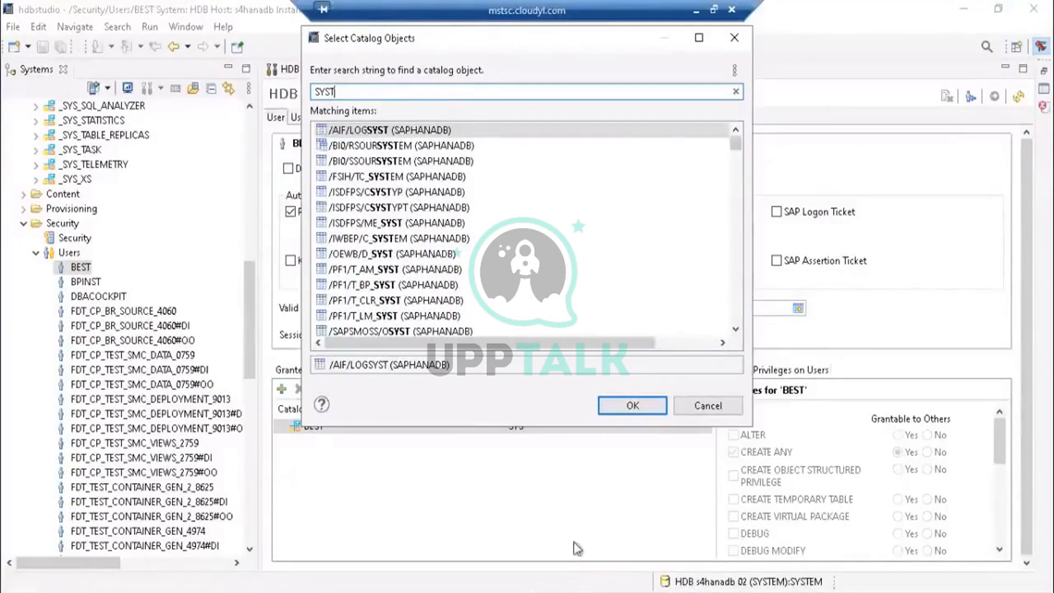
# - Complete the catalog search as SYSTEM using the on-screen keyboard and add the SYSTEM schema to the BEST user's object privileges
pyautogui.click(570, 592)
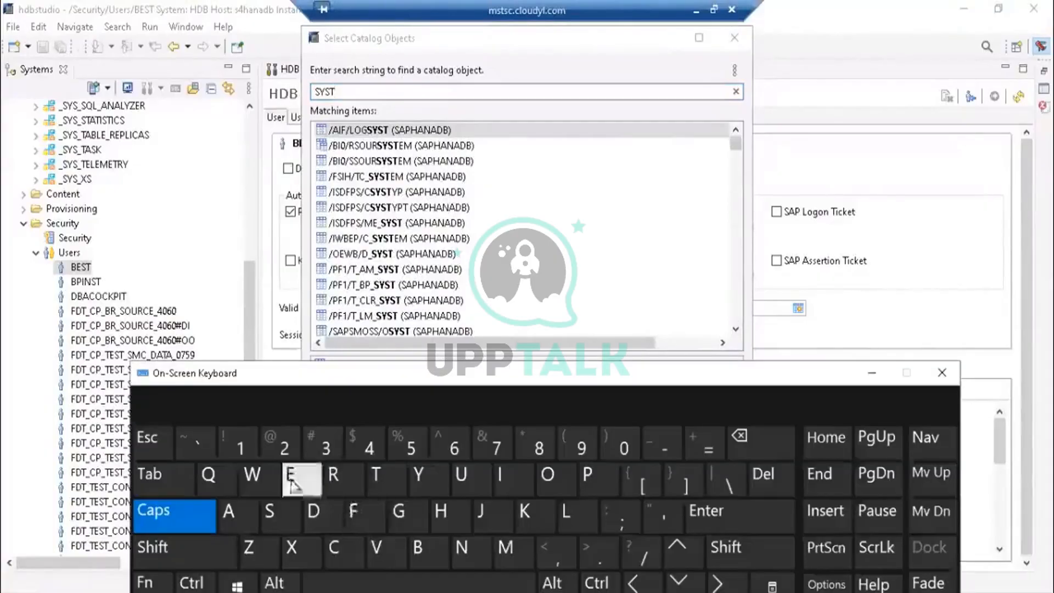
pyautogui.click(295, 486)
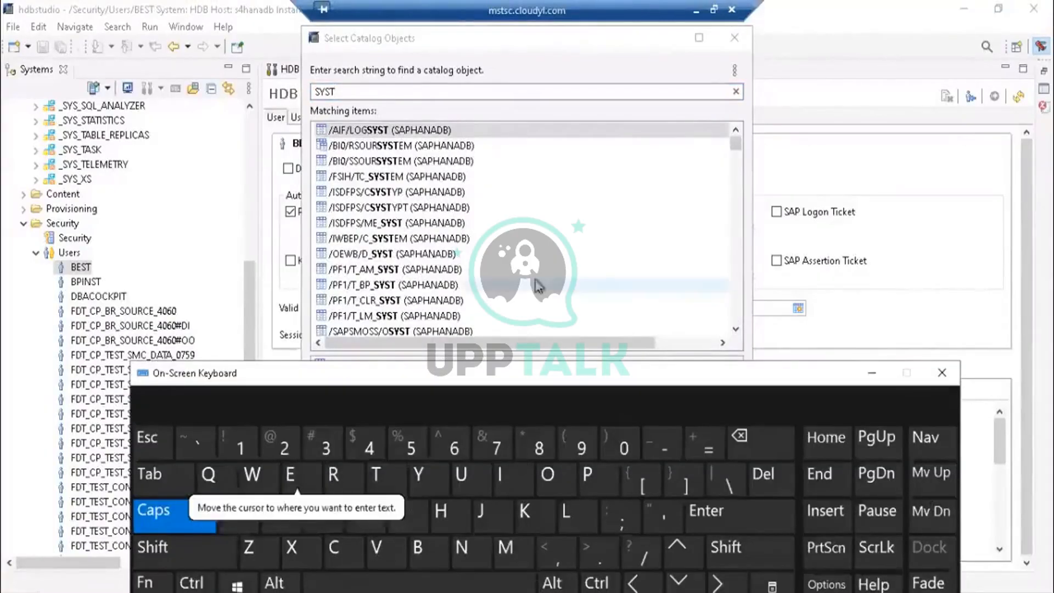
pyautogui.click(359, 91)
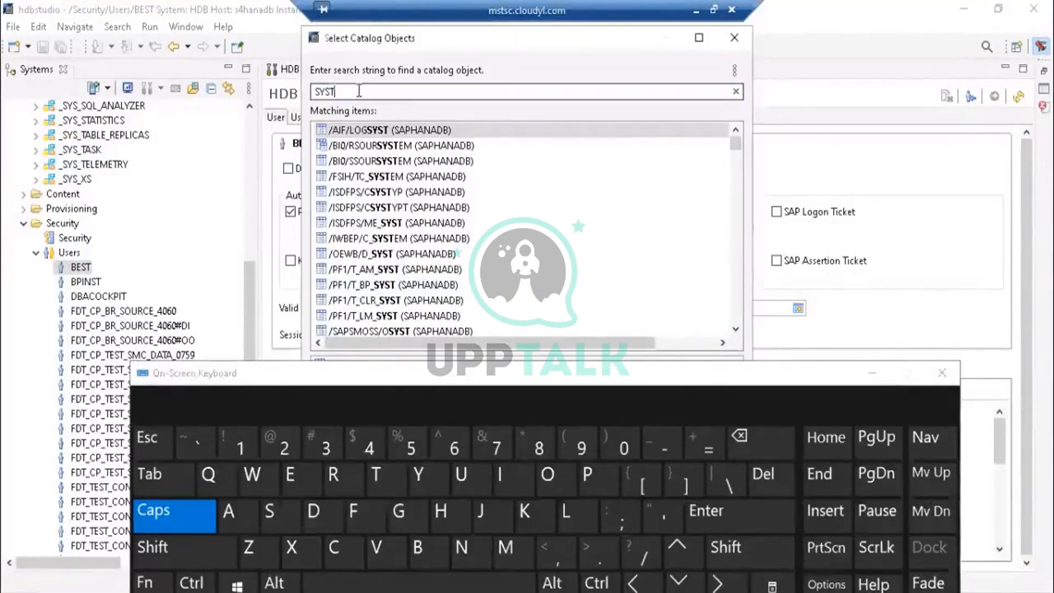
pyautogui.click(292, 486)
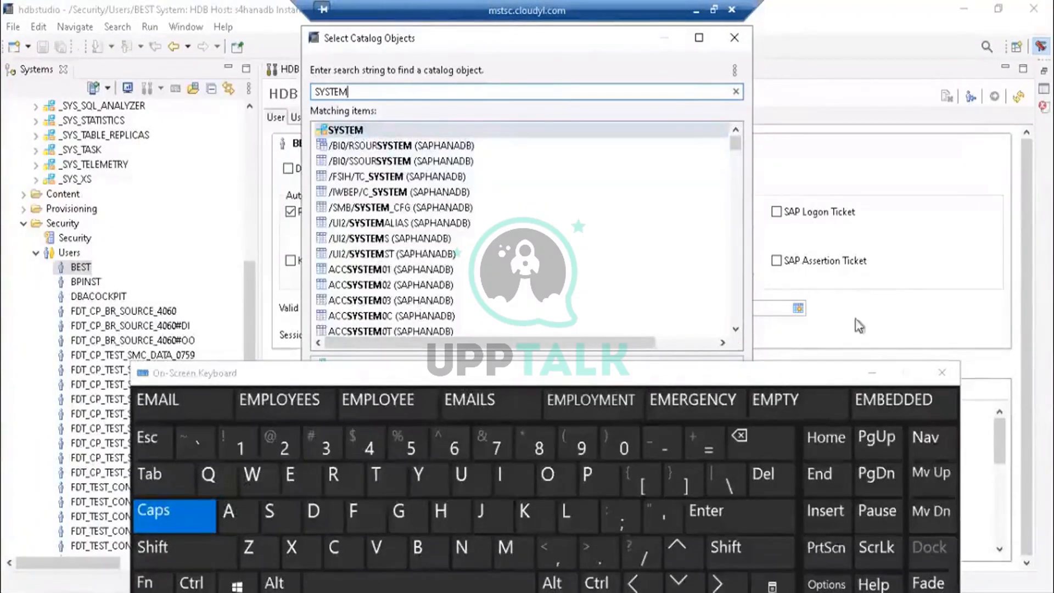
pyautogui.click(868, 375)
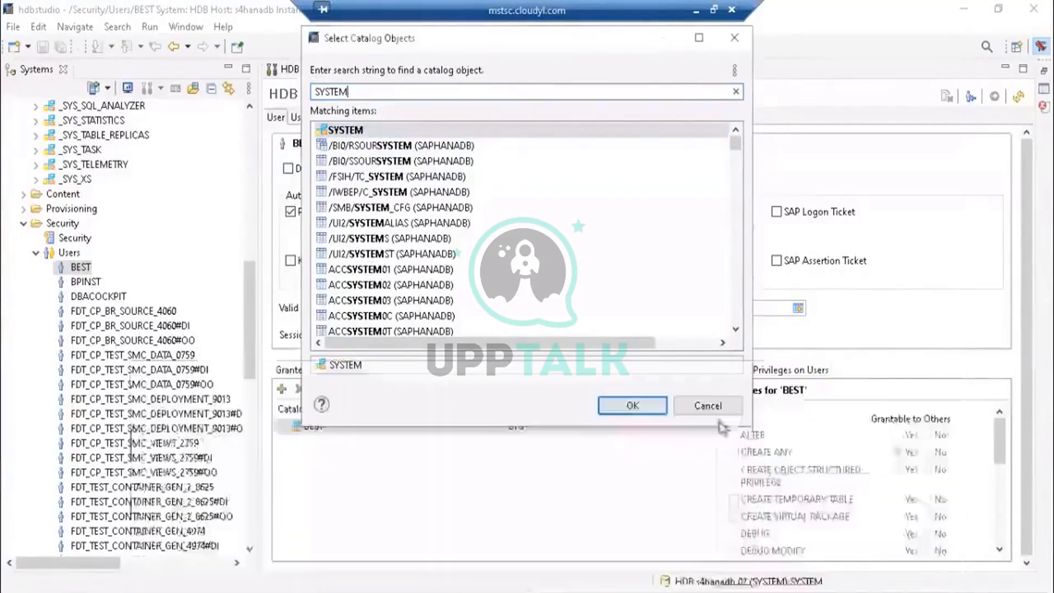
pyautogui.click(632, 405)
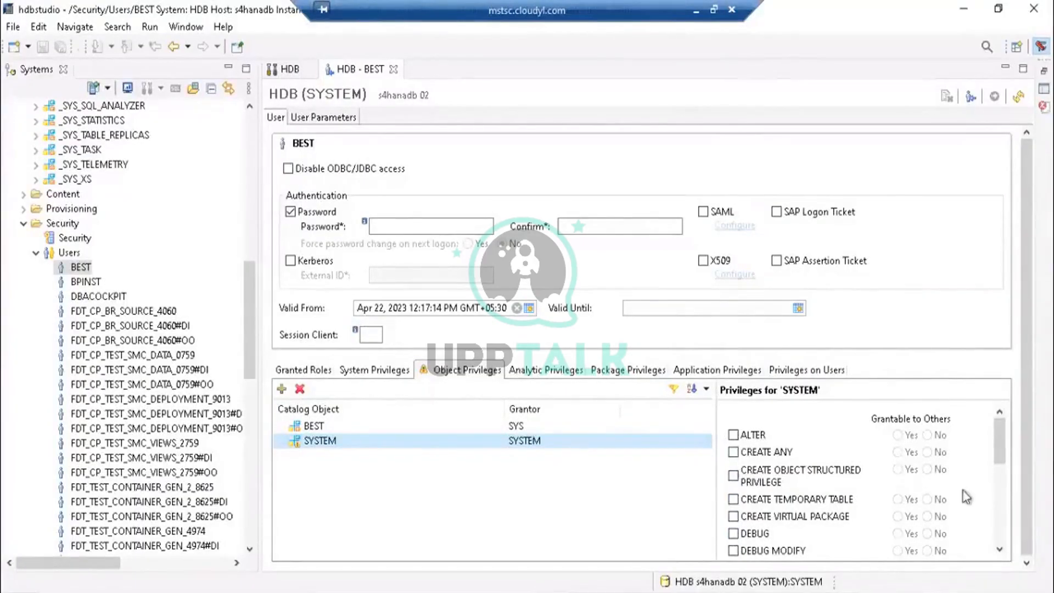
# - Grant the BEST user EXECUTE and SELECT on the SYSTEM schema and deploy the change
pyautogui.moveTo(1002, 447); pyautogui.dragTo(1002, 498)
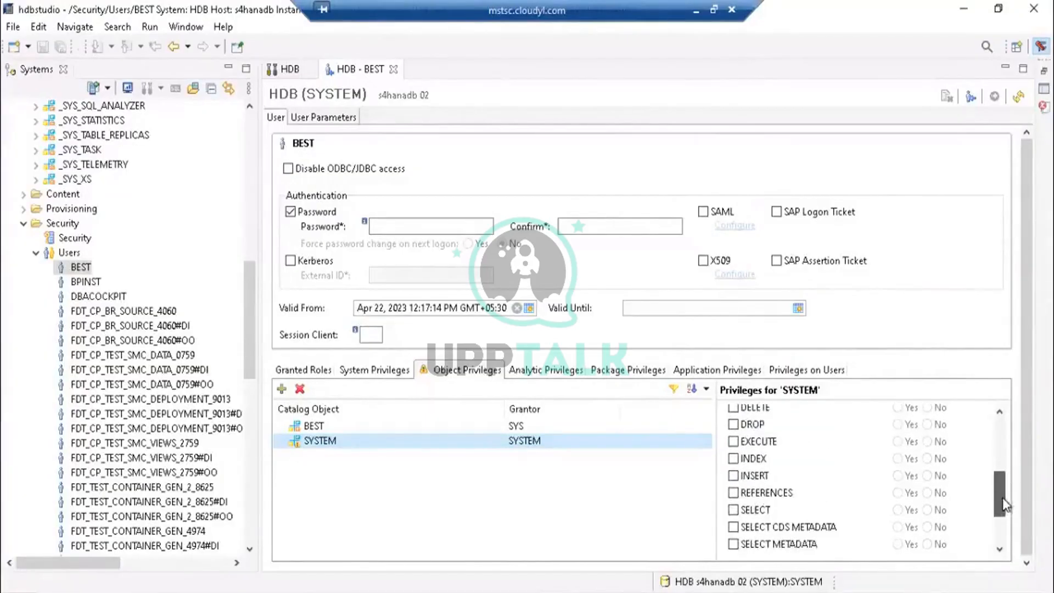
pyautogui.click(732, 442)
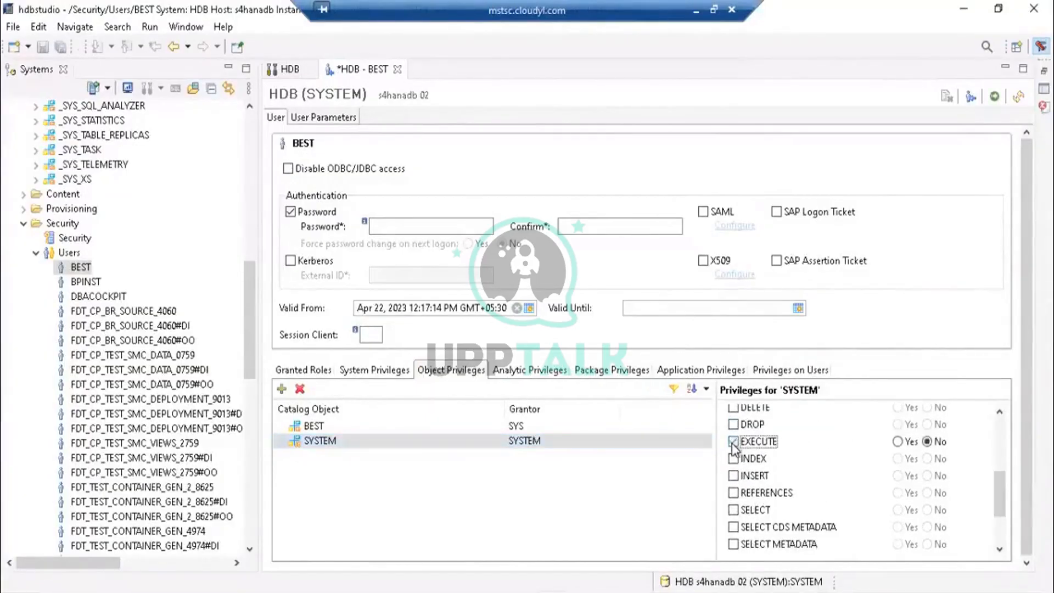
pyautogui.click(732, 510)
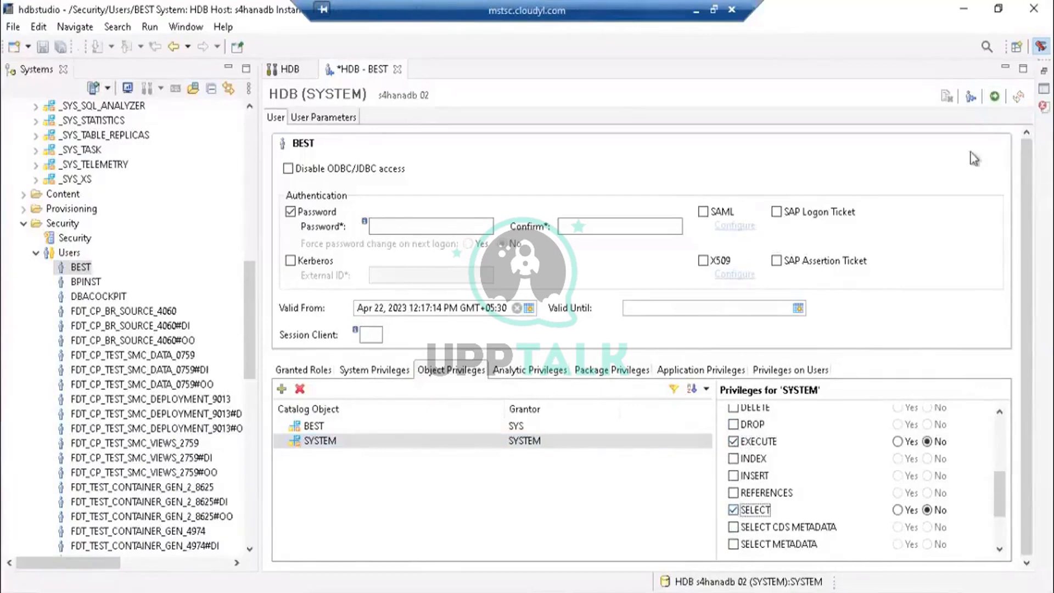
pyautogui.click(995, 99)
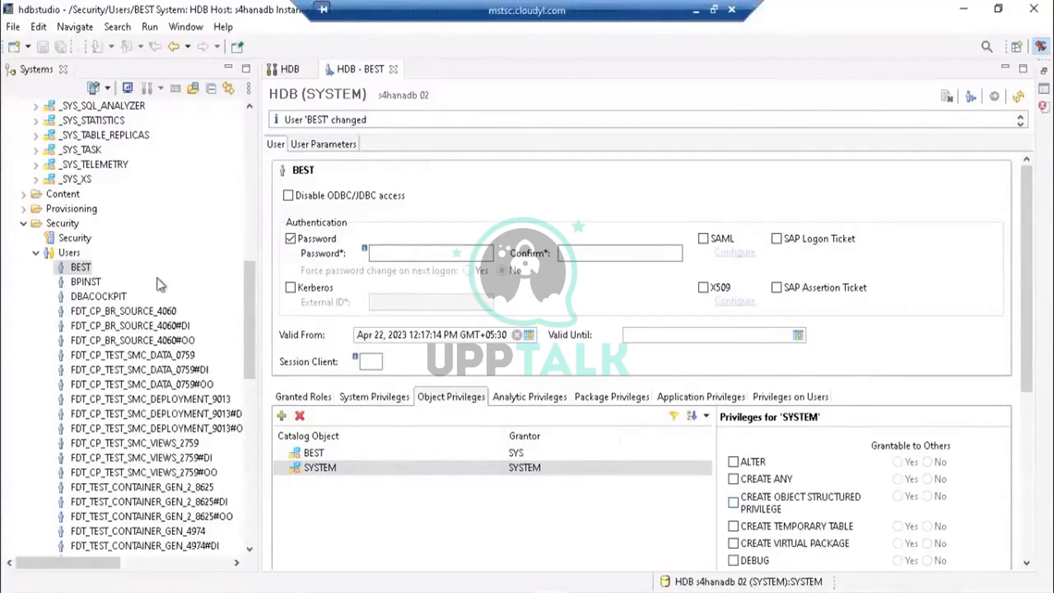
# - Refresh the Catalog folder under HDB (BEST) and expand it
pyautogui.moveTo(256, 301); pyautogui.dragTo(258, 146)
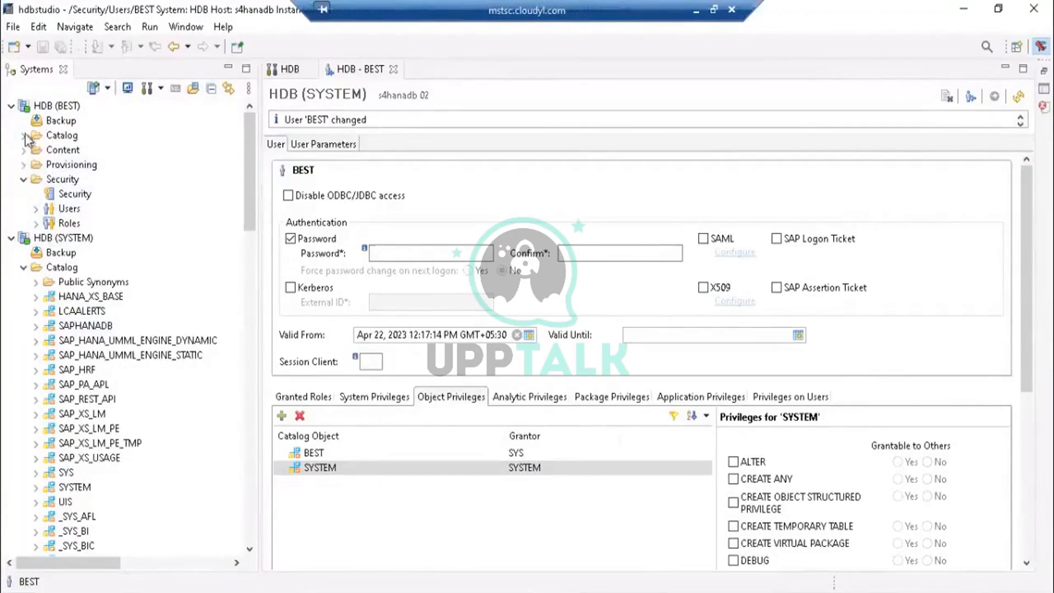
pyautogui.click(59, 141)
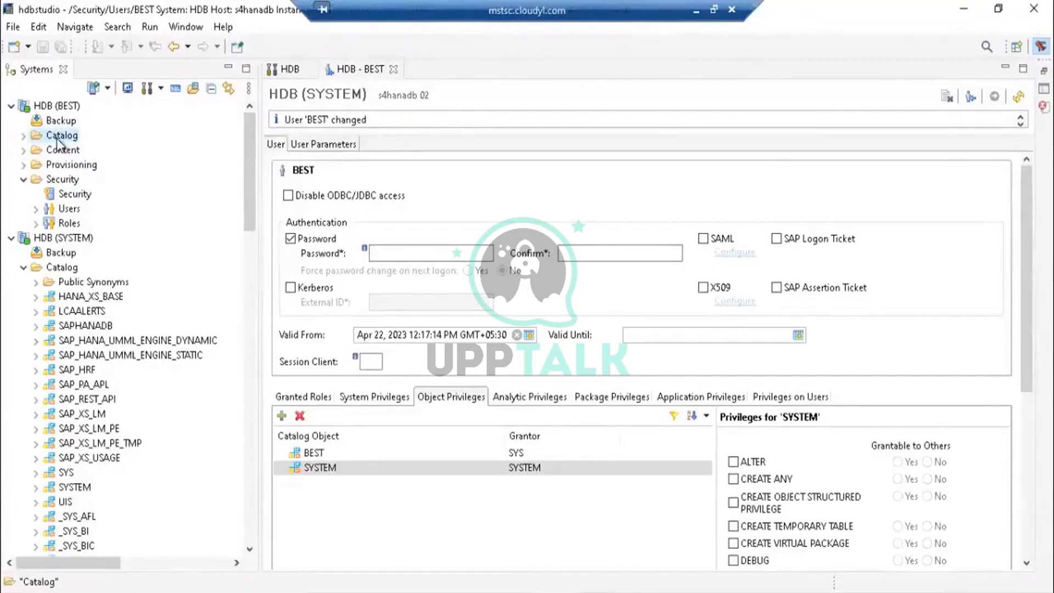
pyautogui.rightClick(59, 140)
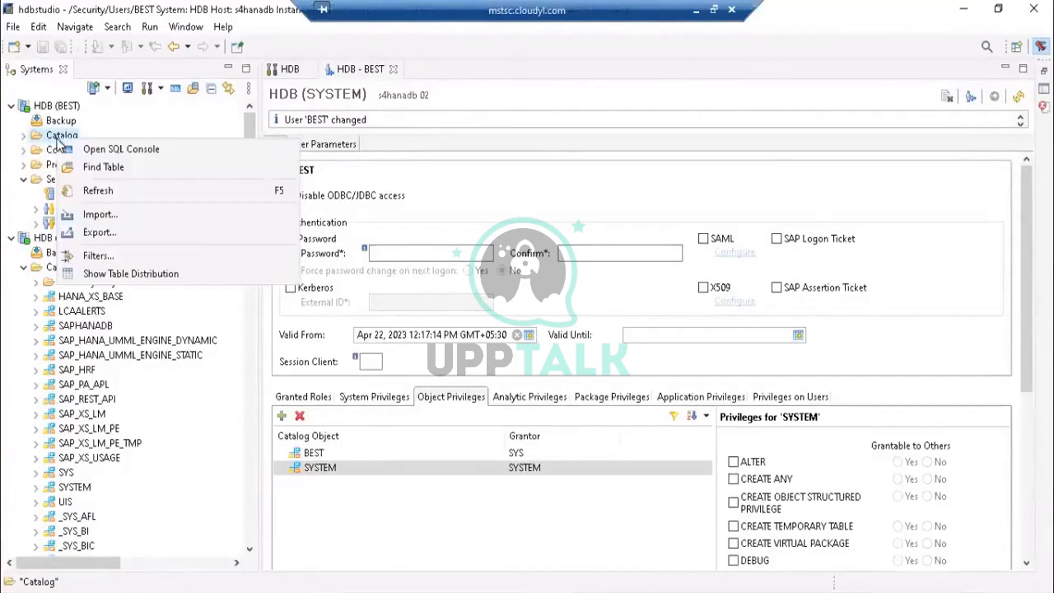
pyautogui.click(112, 195)
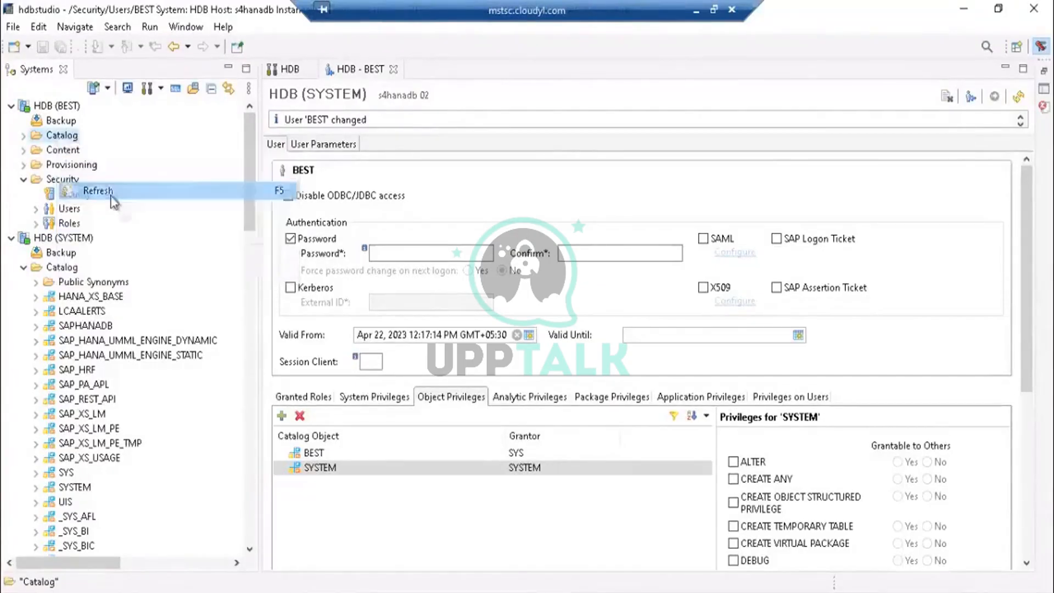
pyautogui.click(24, 135)
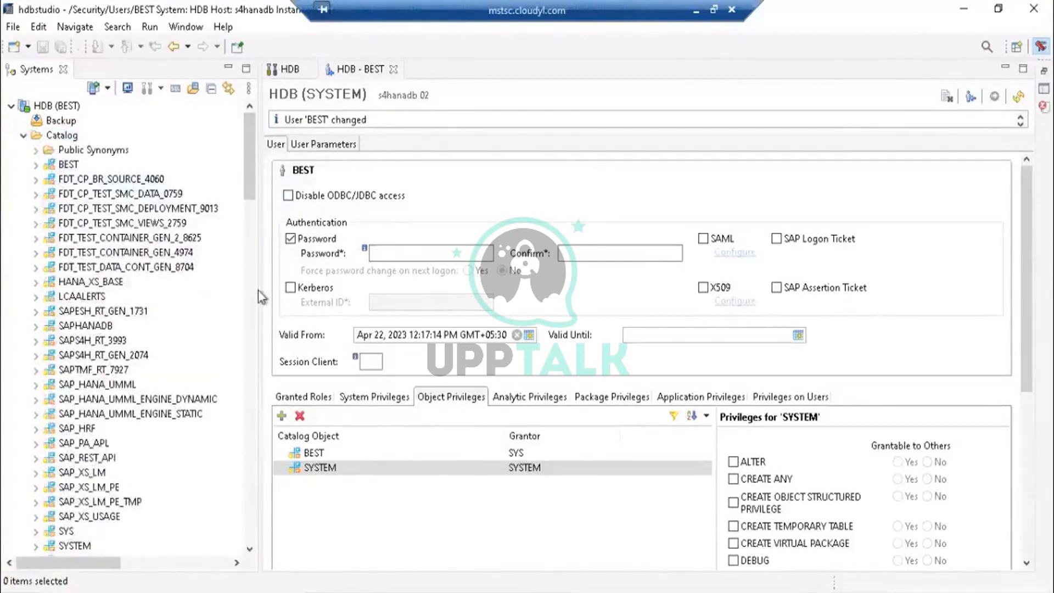
# - Expand the SYSTEM schema in the HDB (BEST) catalog and open its Tables folder
pyautogui.click(68, 546)
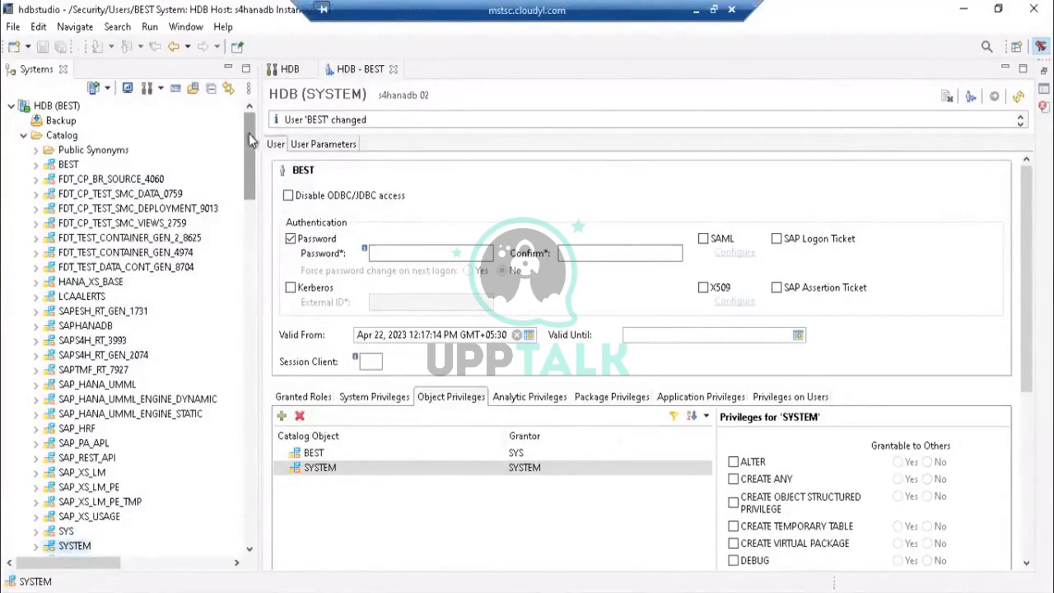
pyautogui.moveTo(249, 137); pyautogui.dragTo(249, 170)
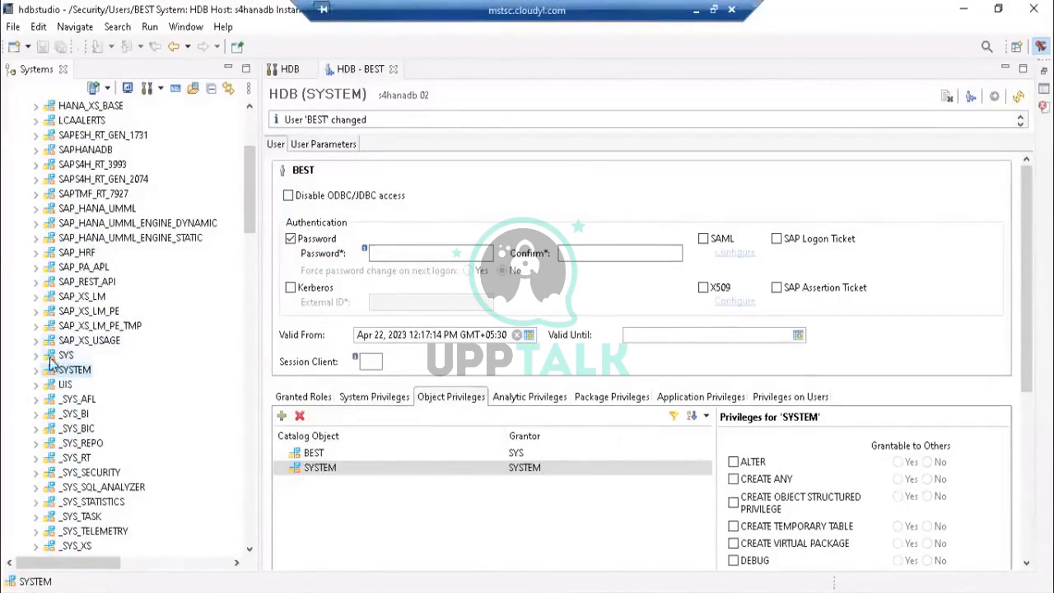
pyautogui.click(35, 370)
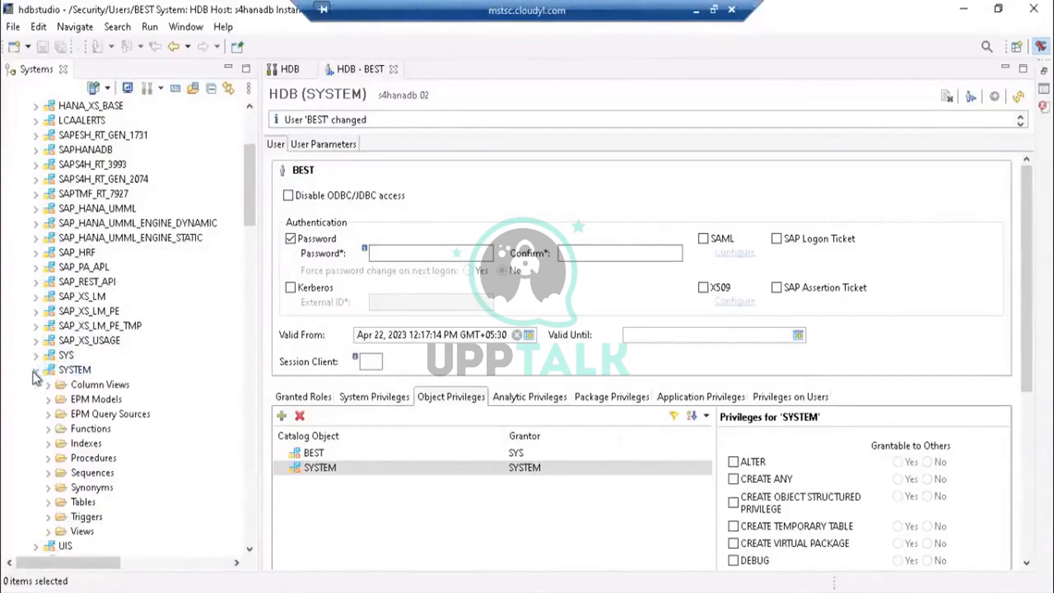
pyautogui.click(48, 502)
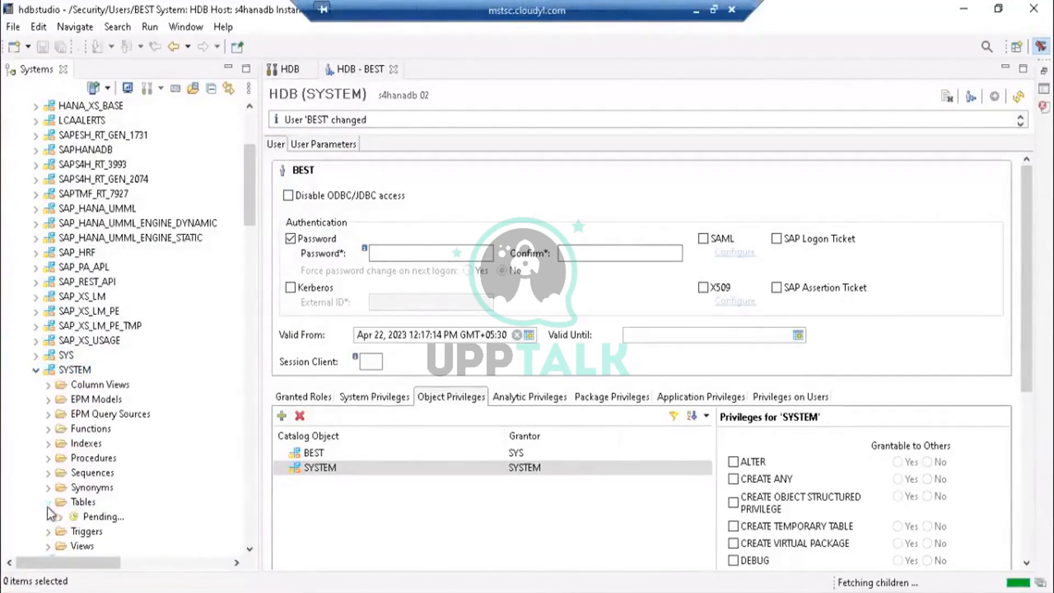
# - Start a new table in the SYSTEM schema under HDB (BEST) and name its first column TST
pyautogui.click(76, 501)
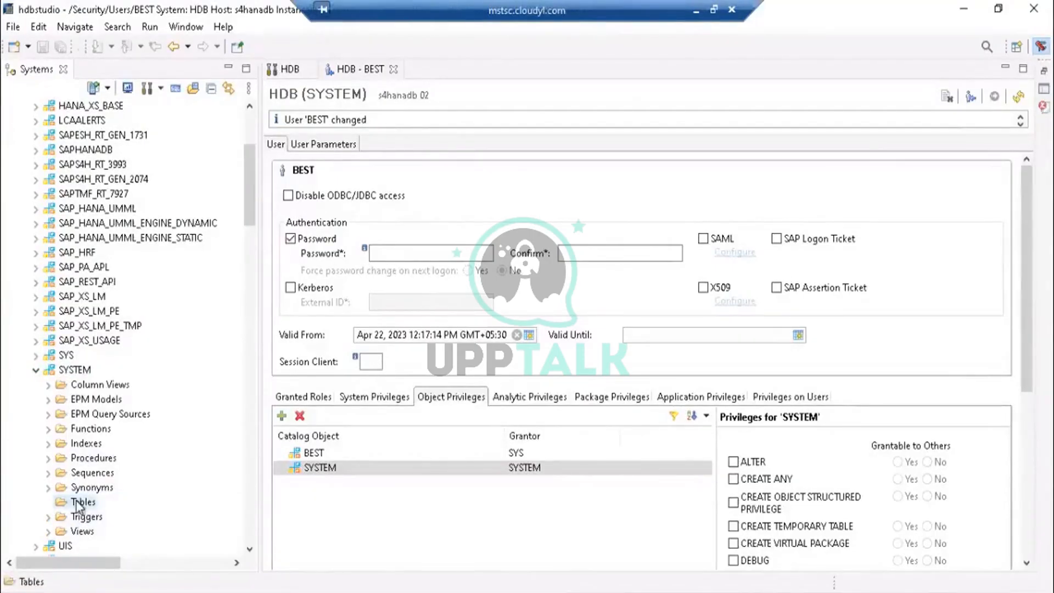
pyautogui.rightClick(77, 504)
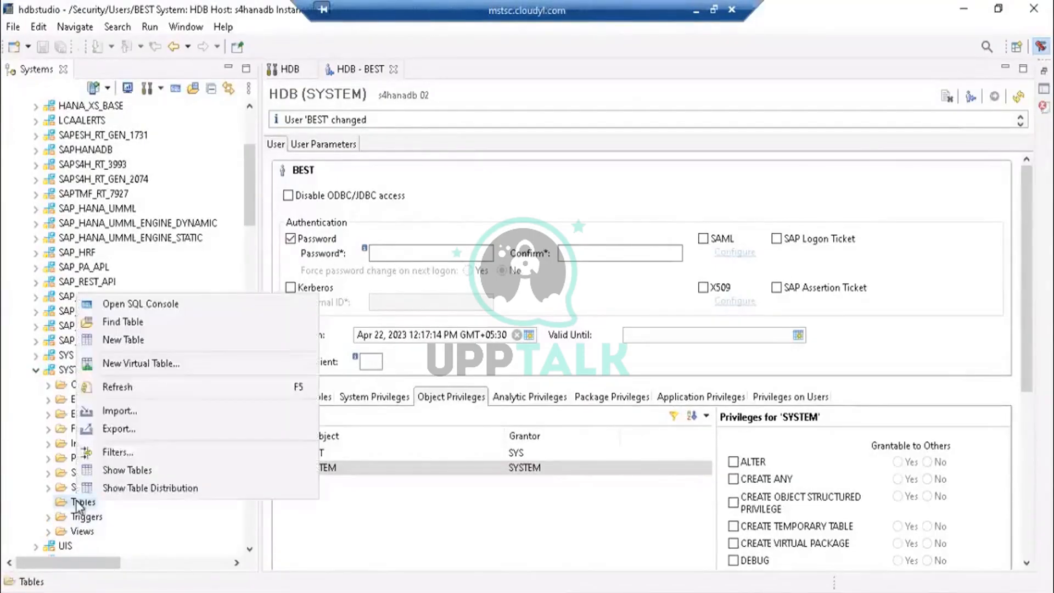
pyautogui.click(133, 338)
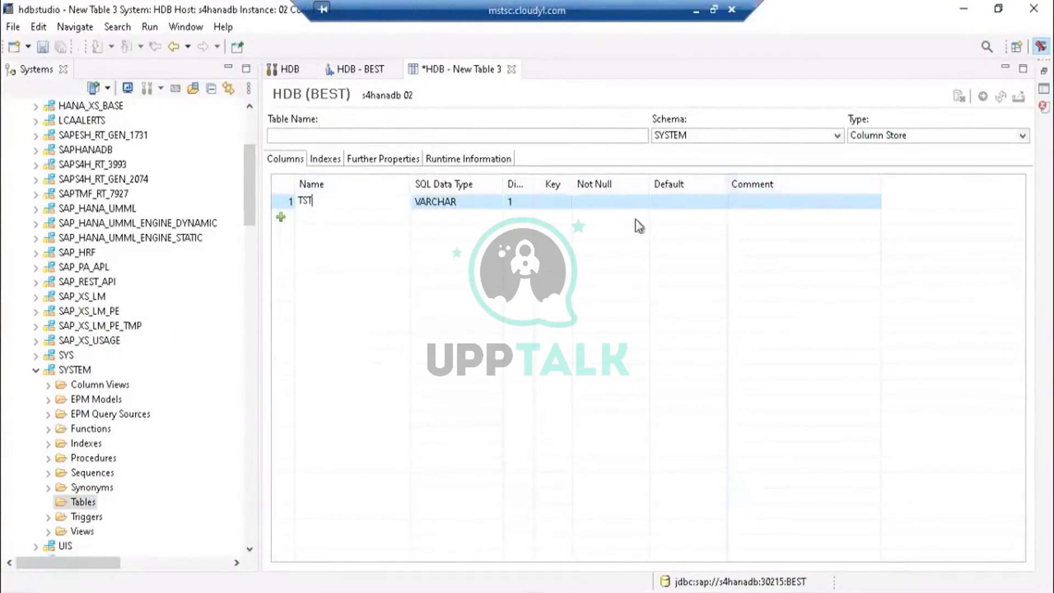
# - Set the new table's type to Row Store, trying Table Type first
pyautogui.click(740, 142)
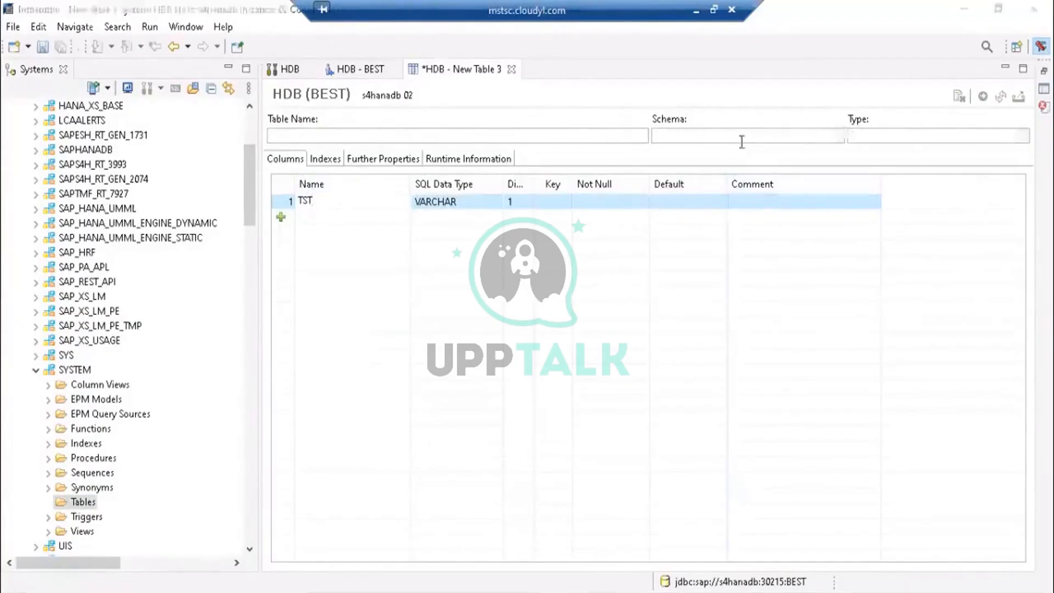
pyautogui.click(888, 132)
pyautogui.click(888, 131)
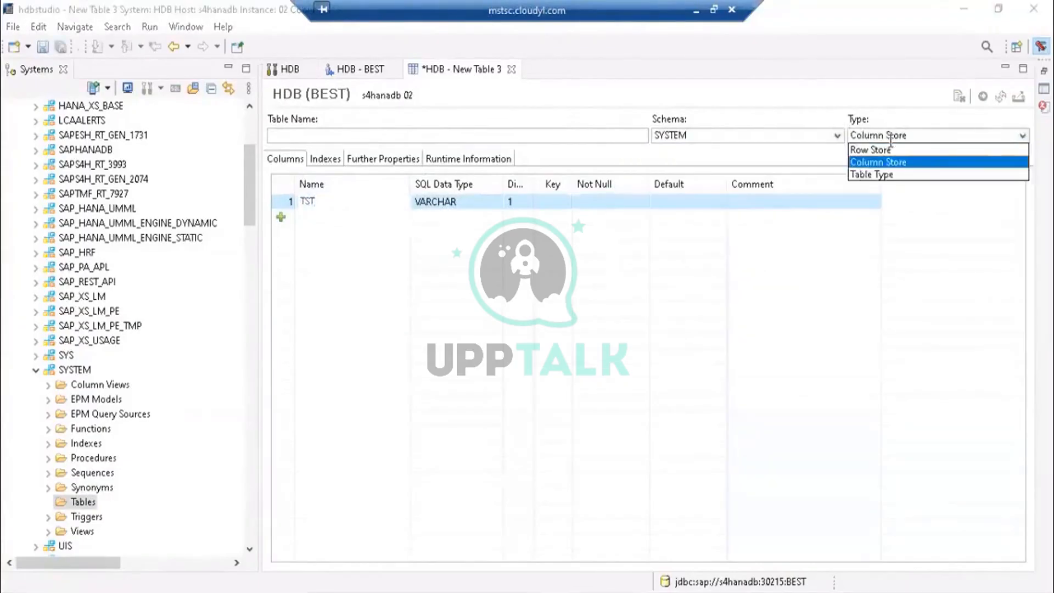
pyautogui.click(875, 177)
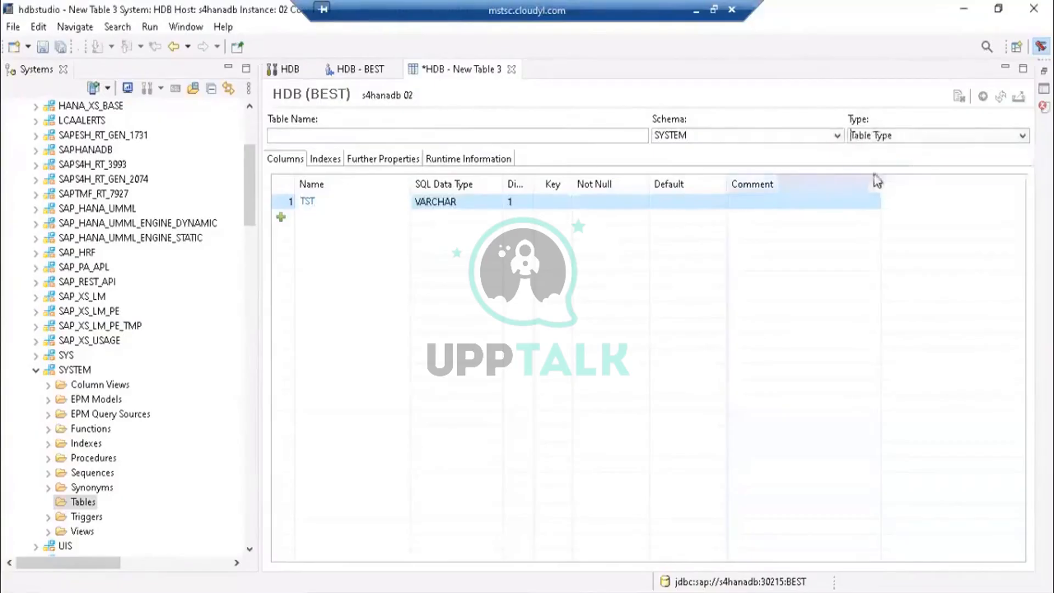
pyautogui.click(873, 135)
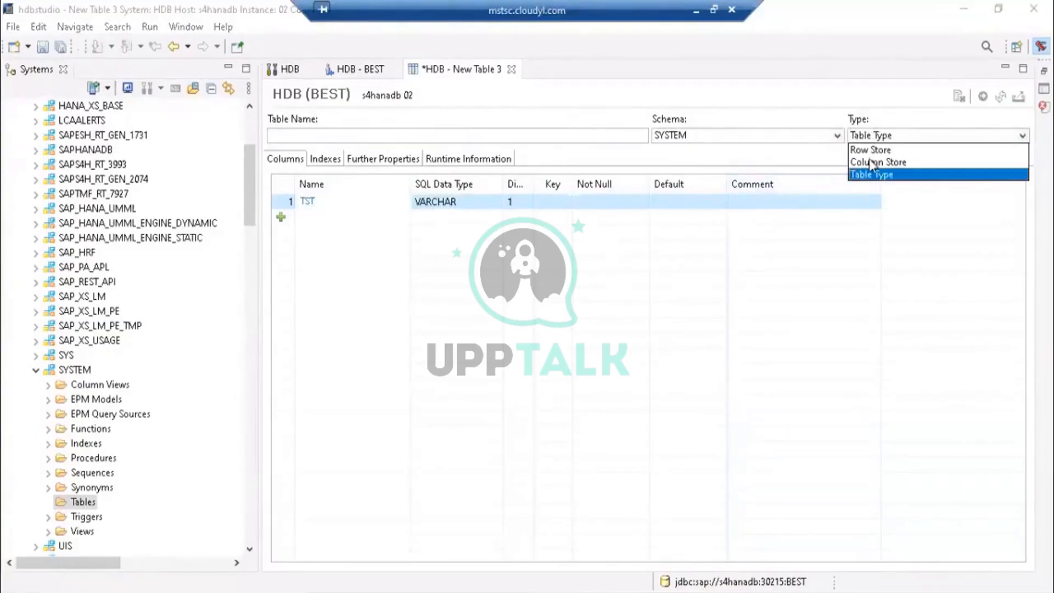
pyautogui.click(870, 152)
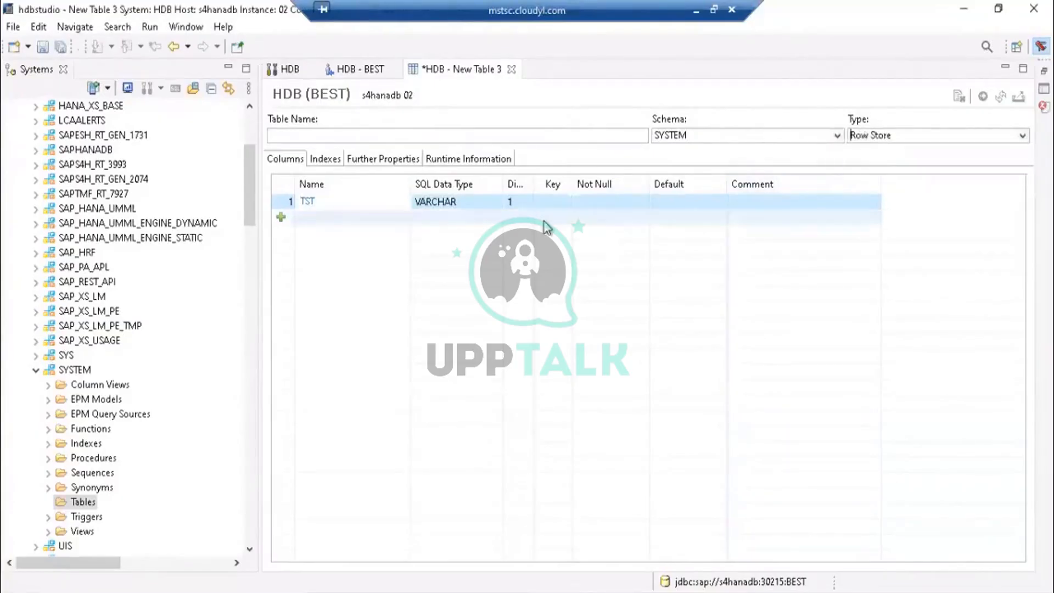
# - Make the TST column a key column, set its default to <empty> and enter TST as its comment
pyautogui.click(565, 203)
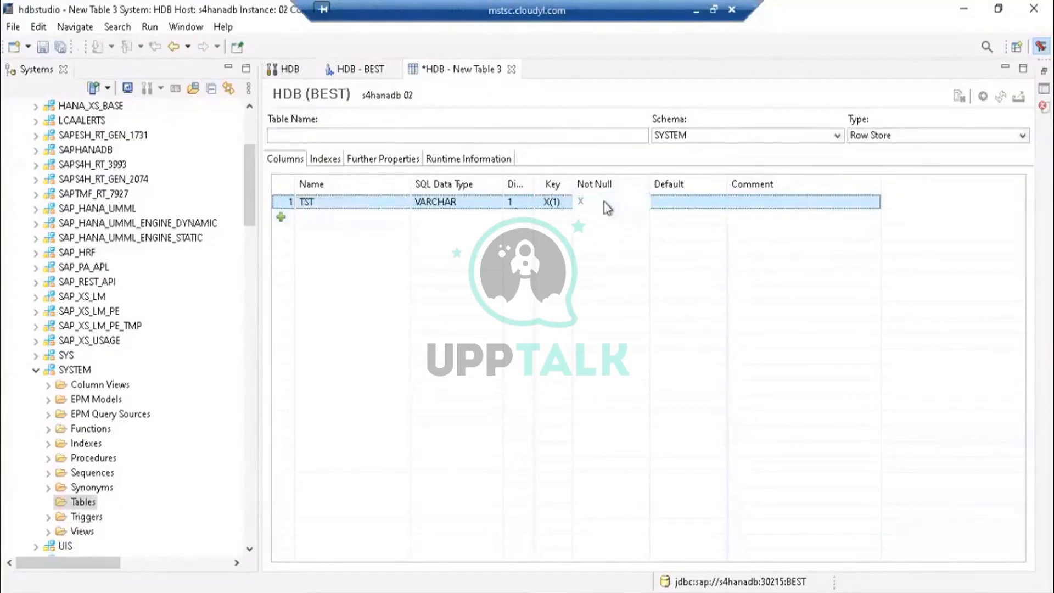
pyautogui.click(682, 205)
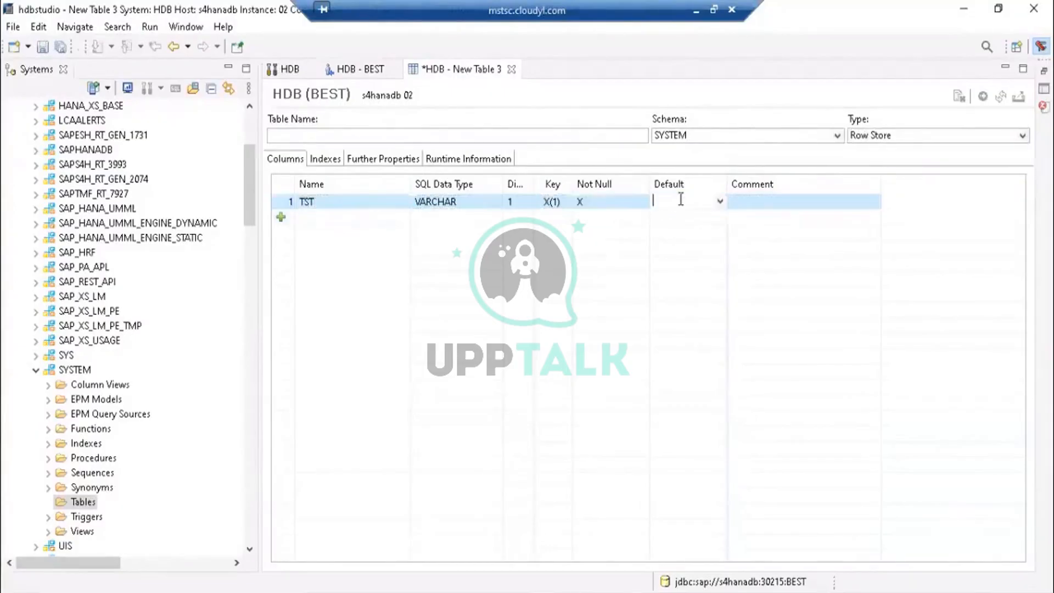
pyautogui.click(719, 201)
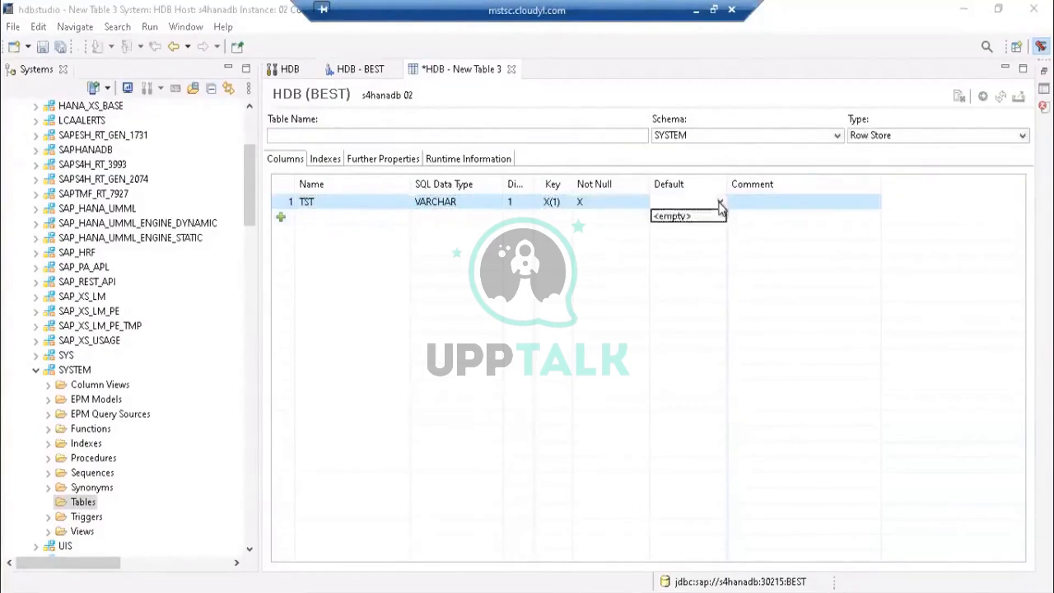
pyautogui.click(695, 219)
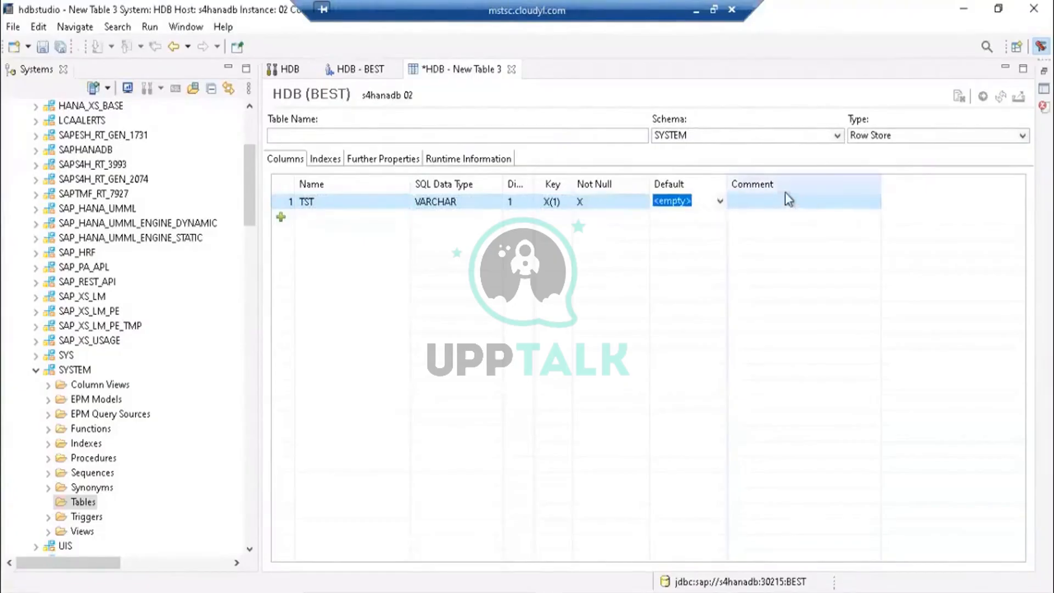
pyautogui.click(780, 201)
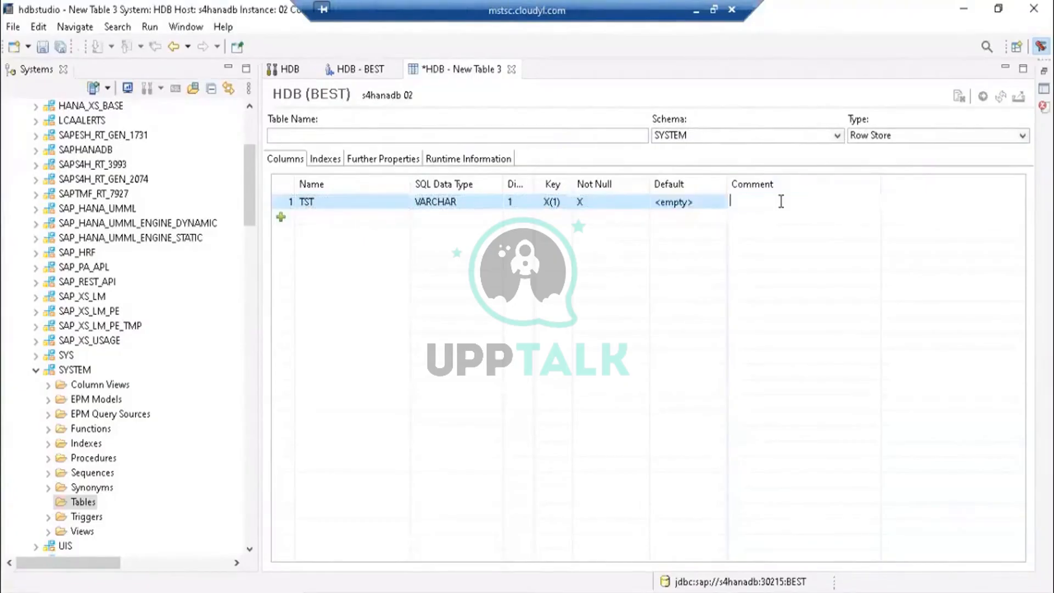
pyautogui.write('TST')
pyautogui.click(465, 259)
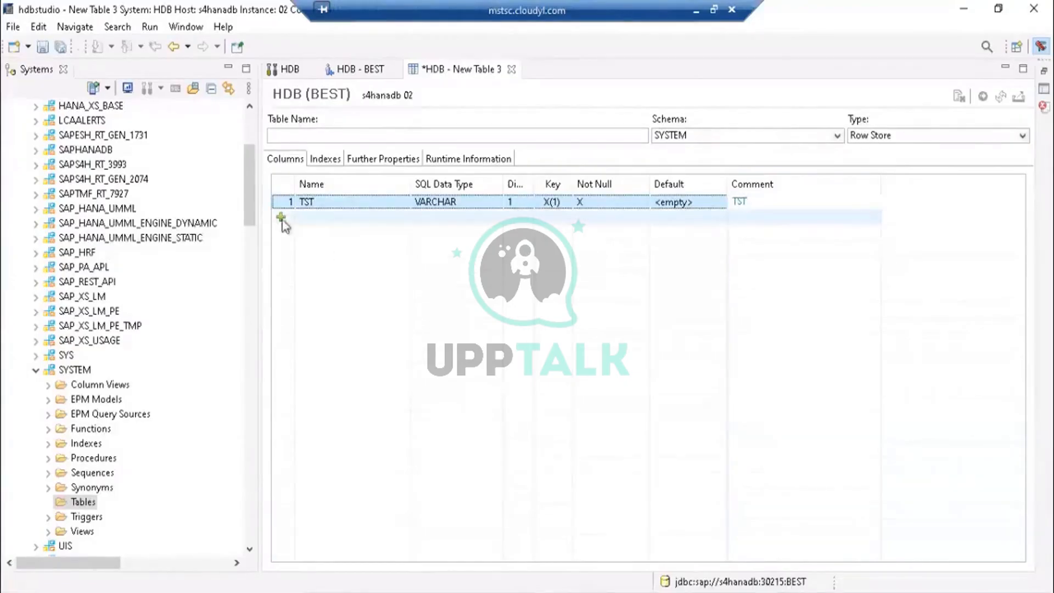
# - Add a second column named TSTVL marked Not Null, and try to execute the table creation
pyautogui.click(281, 218)
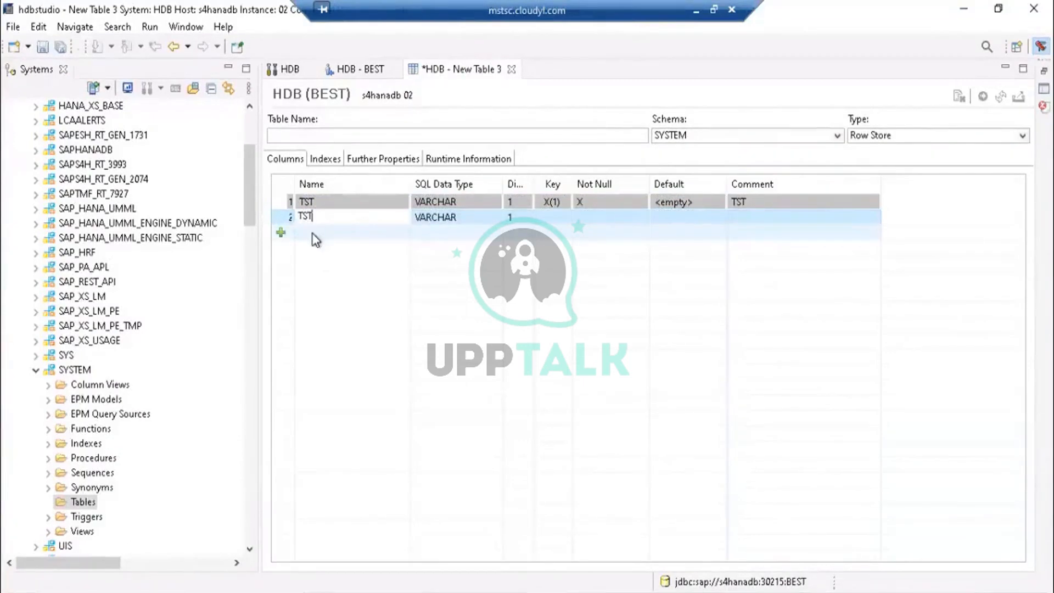
pyautogui.write('L')
pyautogui.click(491, 223)
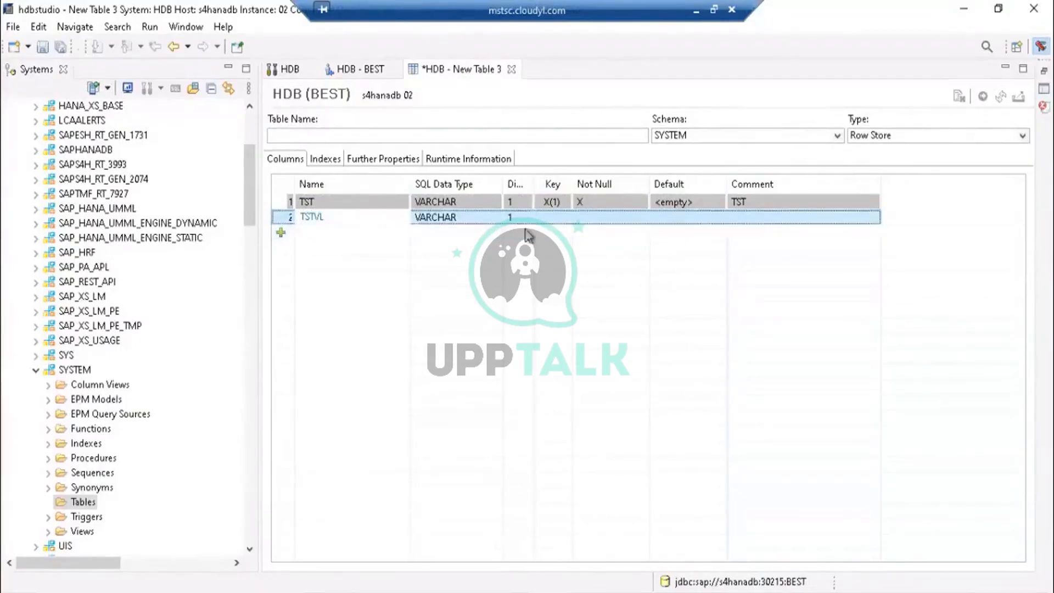
pyautogui.click(579, 220)
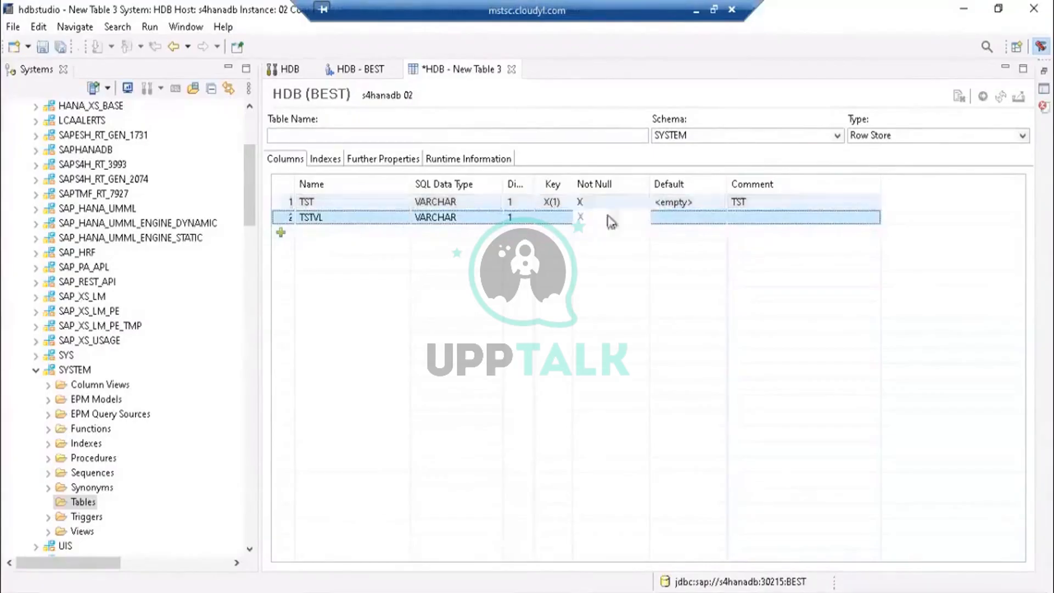
pyautogui.click(986, 102)
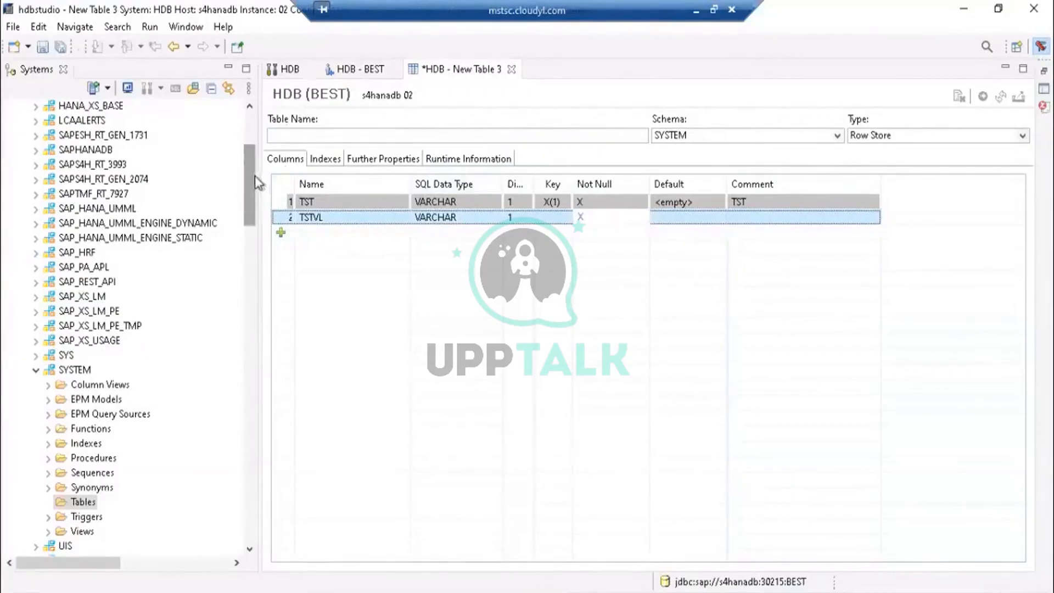
pyautogui.moveTo(255, 176); pyautogui.dragTo(250, 117)
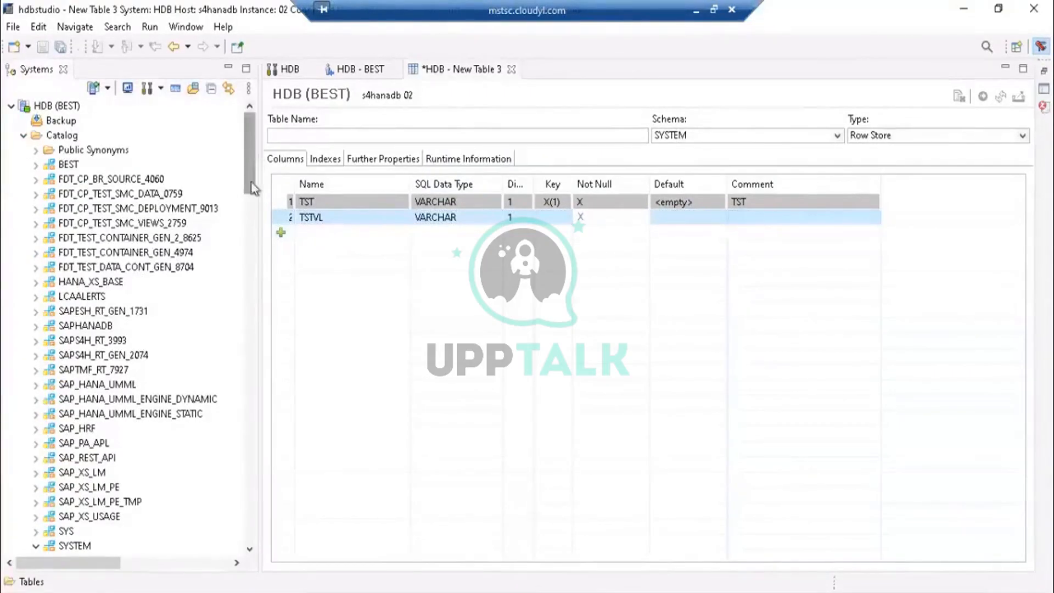
pyautogui.moveTo(252, 183); pyautogui.dragTo(227, 26)
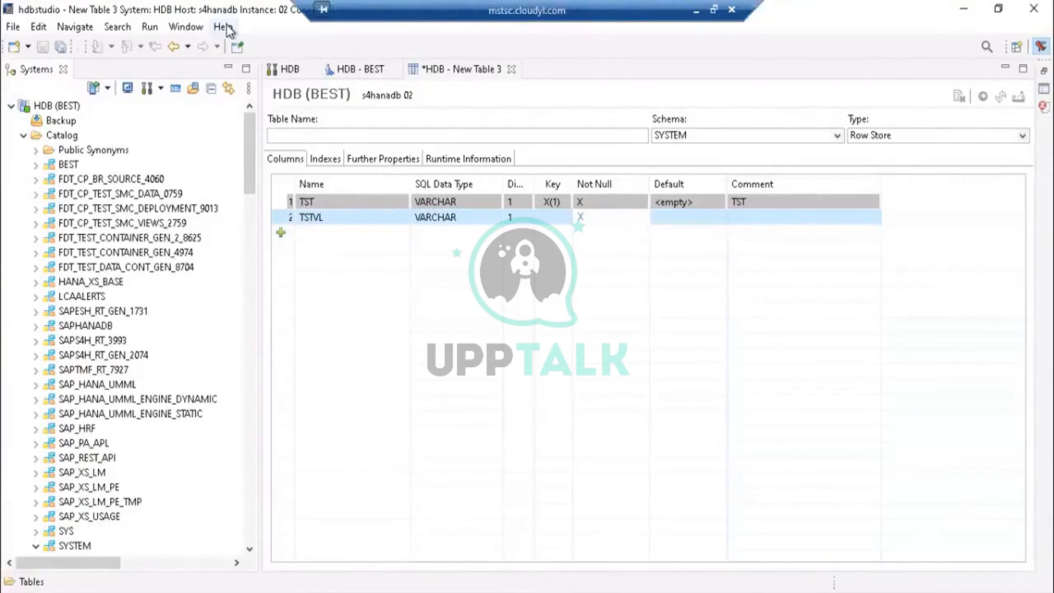
pyautogui.click(59, 139)
pyautogui.rightClick(58, 137)
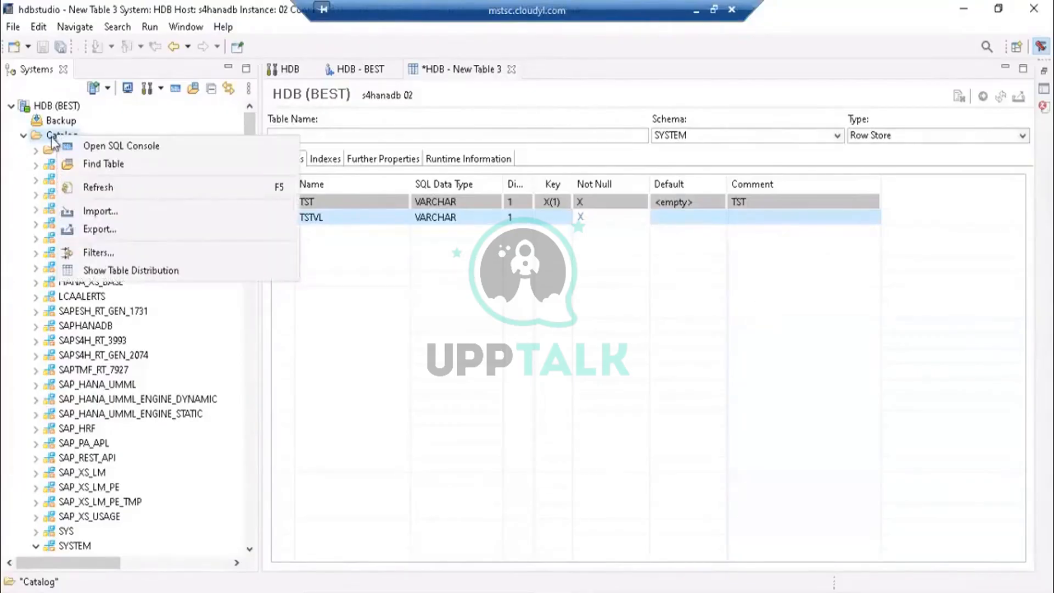
pyautogui.press('Escape')
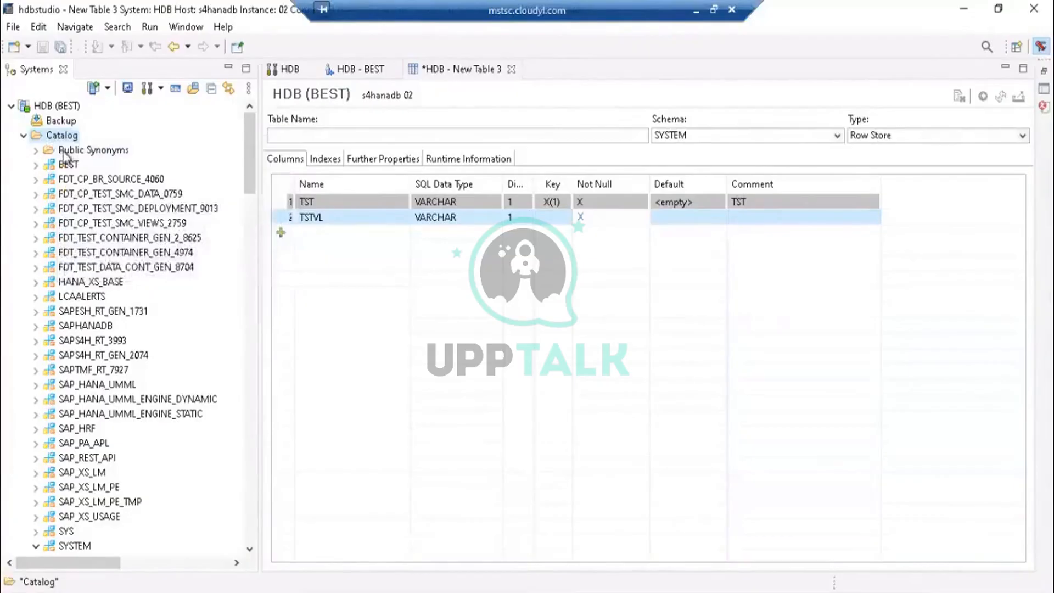
pyautogui.rightClick(64, 154)
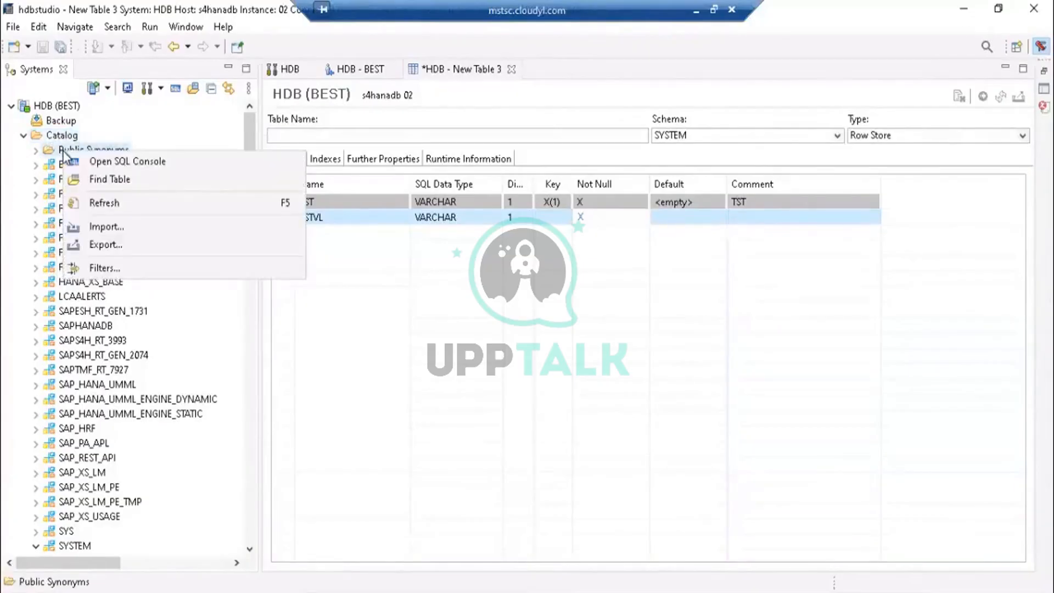
pyautogui.click(99, 341)
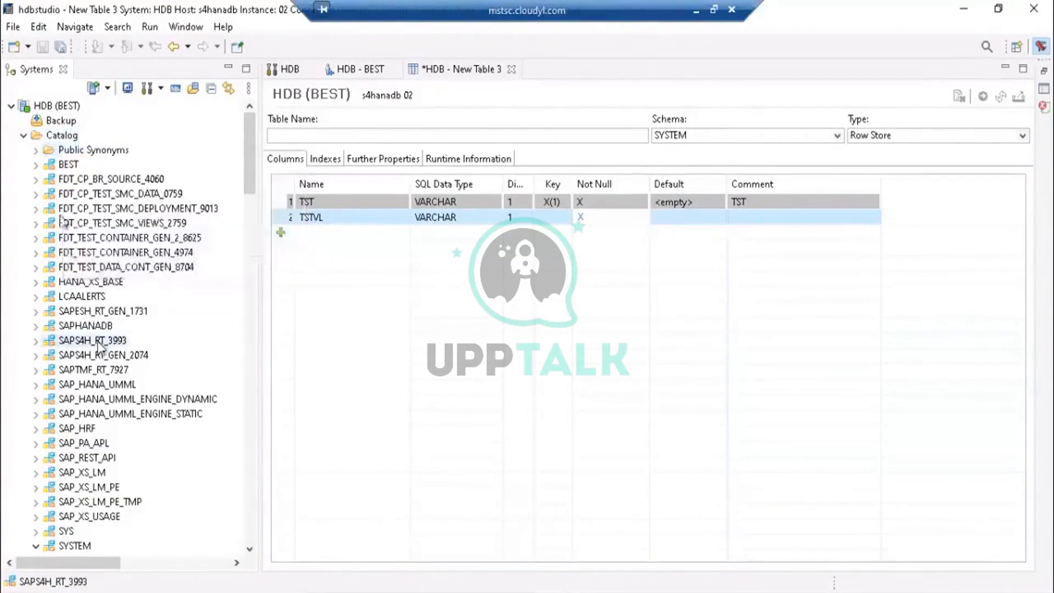
# - Open the administration overview of the HDB (BEST) system
pyautogui.click(56, 106)
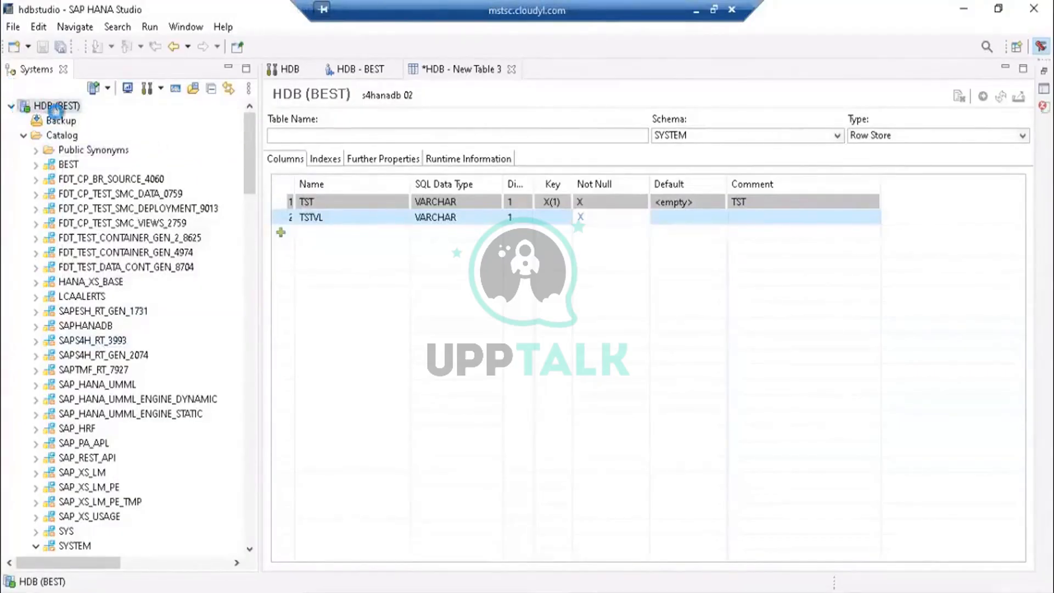
pyautogui.doubleClick(56, 107)
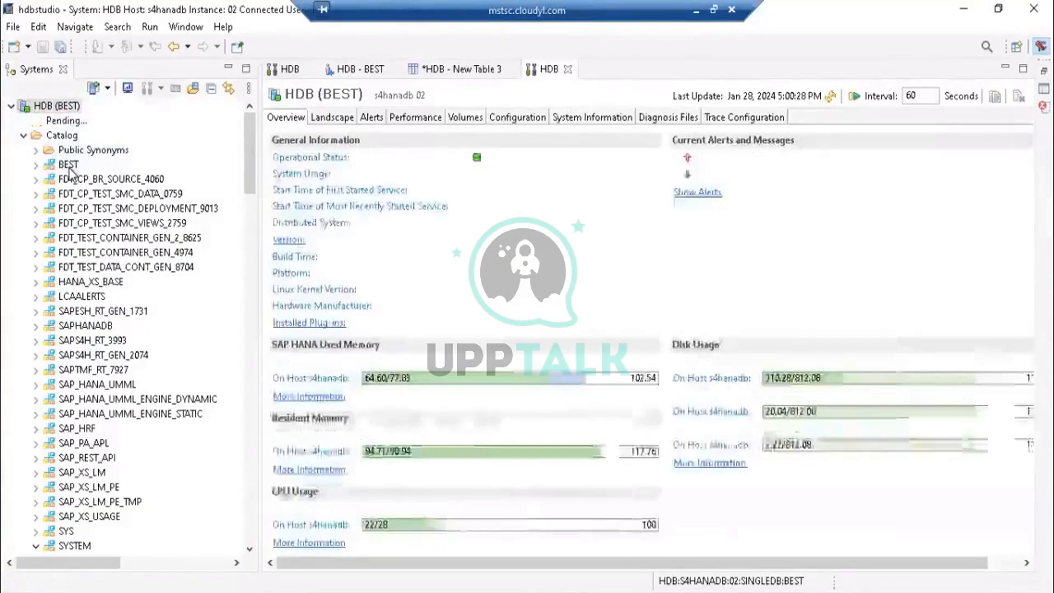
pyautogui.click(70, 166)
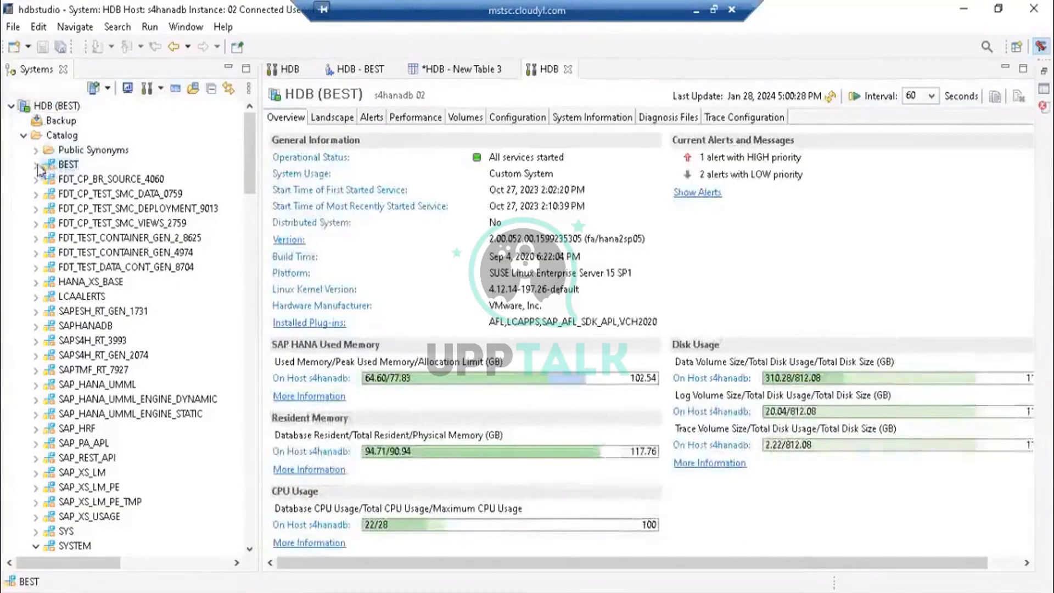
# - Open an SQL console for the HDB (BEST) system and bring up the On-Screen Keyboard for entering text
pyautogui.click(60, 106)
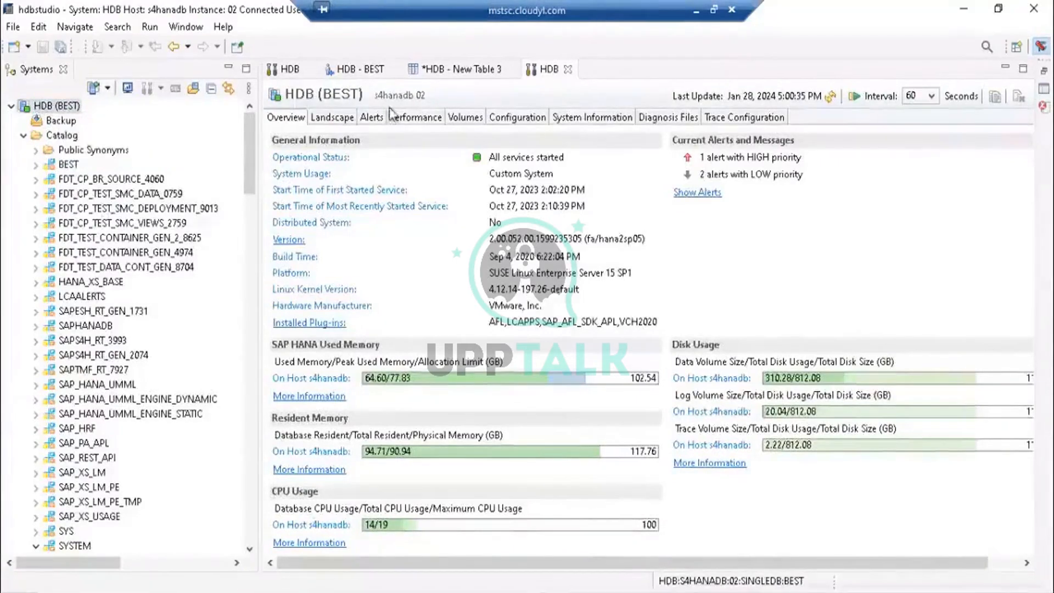
pyautogui.click(52, 106)
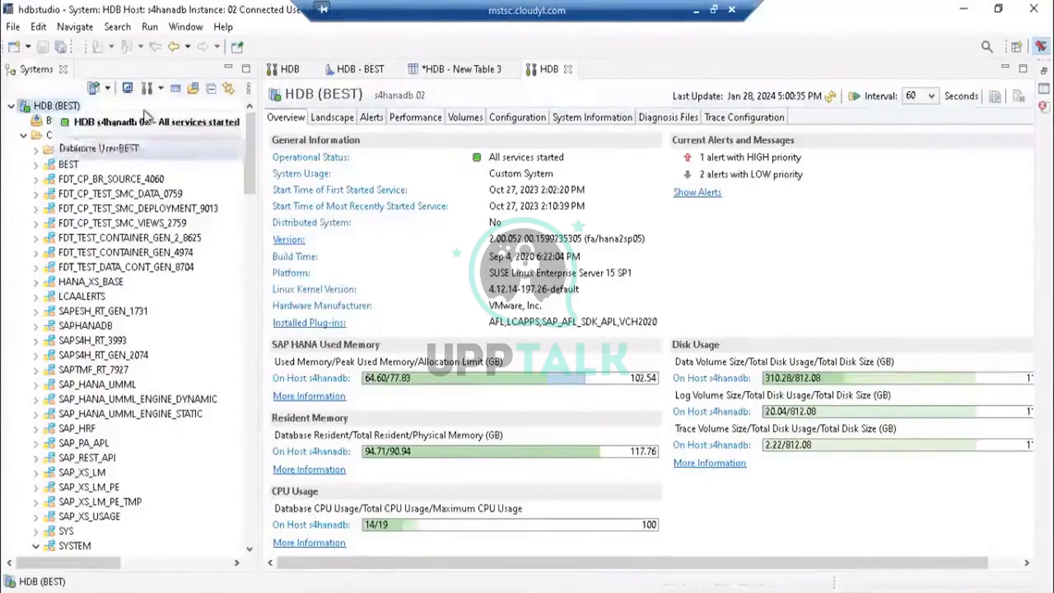
pyautogui.click(174, 93)
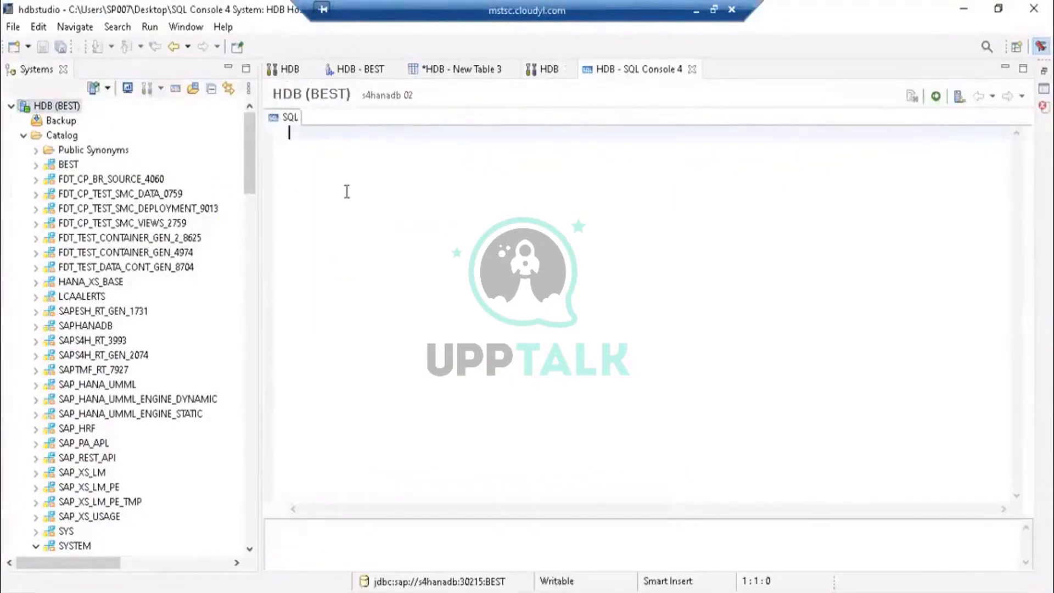
pyautogui.press('ctrl+super+o')
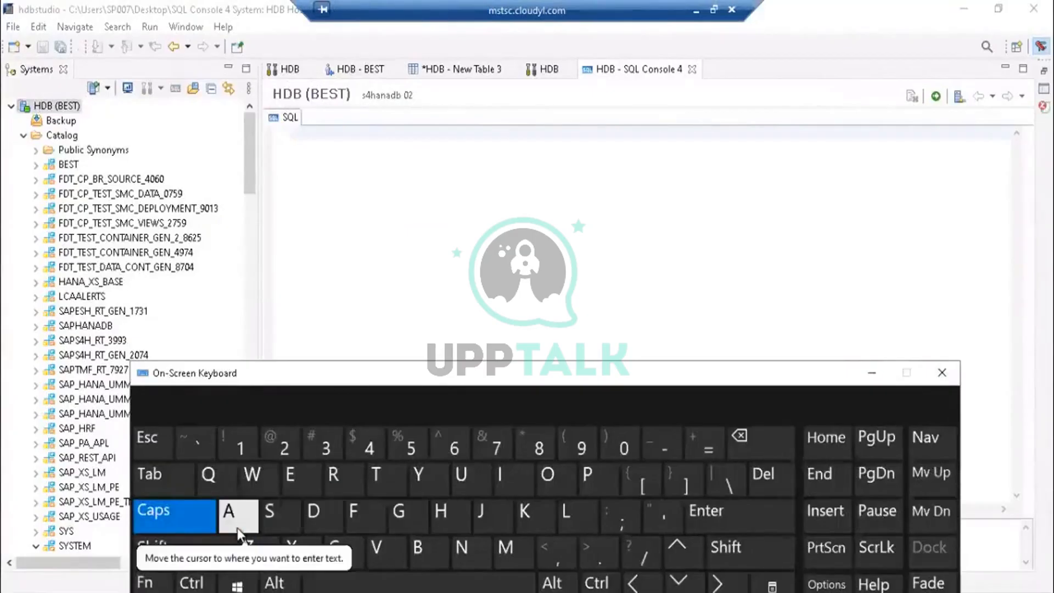
pyautogui.click(316, 207)
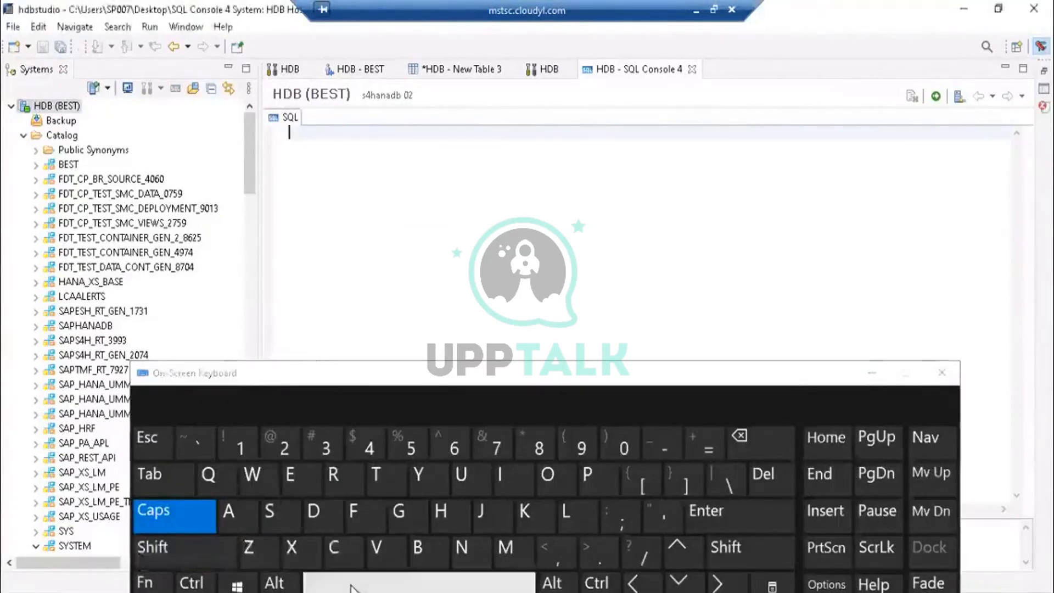
# - Write the statement CREATE SCHEMA ECC in the SQL console and execute it
pyautogui.click(337, 549)
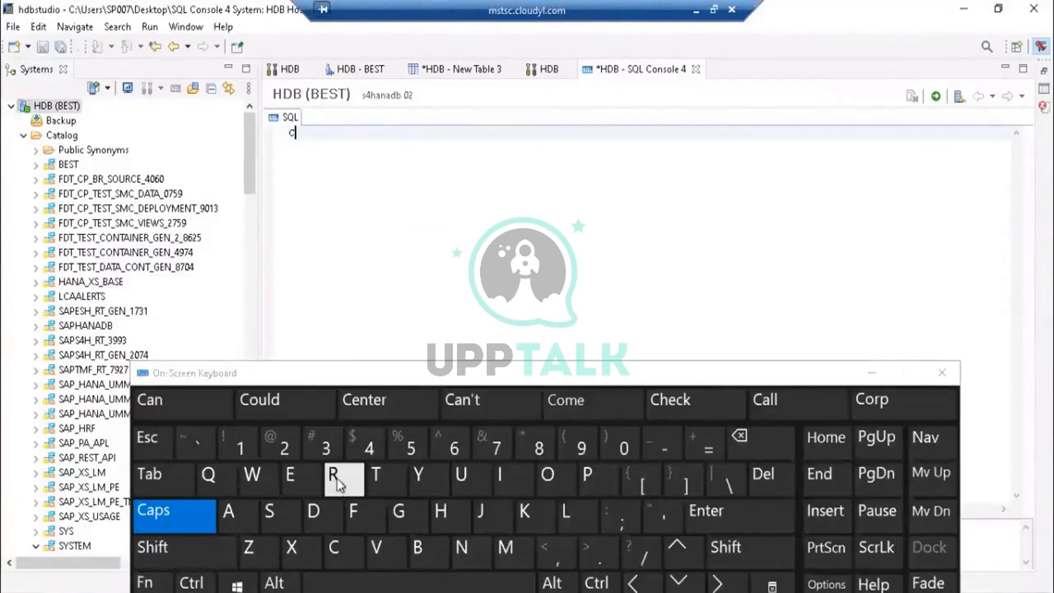
pyautogui.click(337, 479)
pyautogui.click(308, 483)
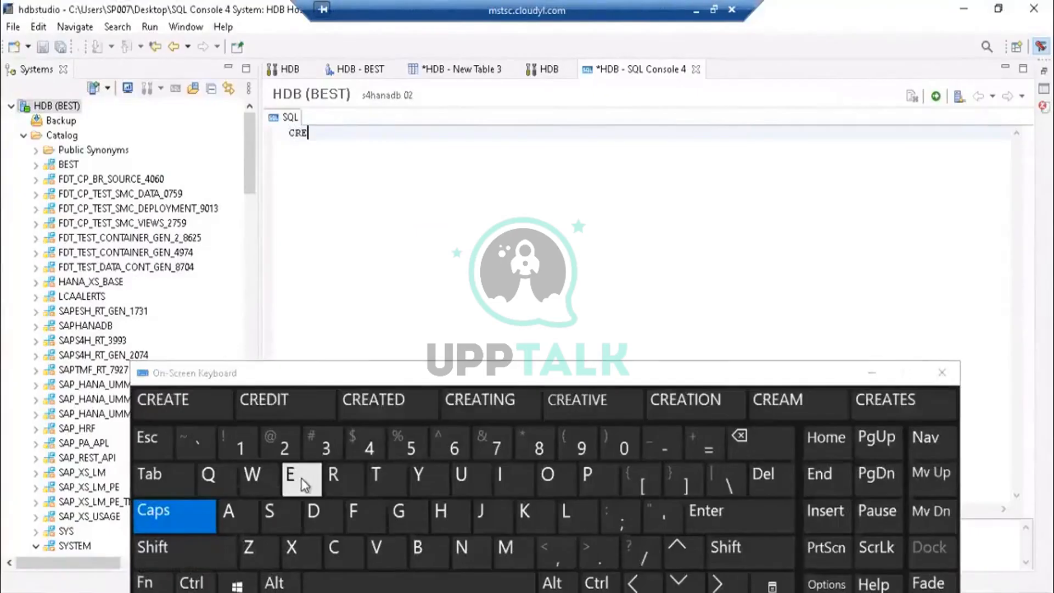
pyautogui.click(187, 404)
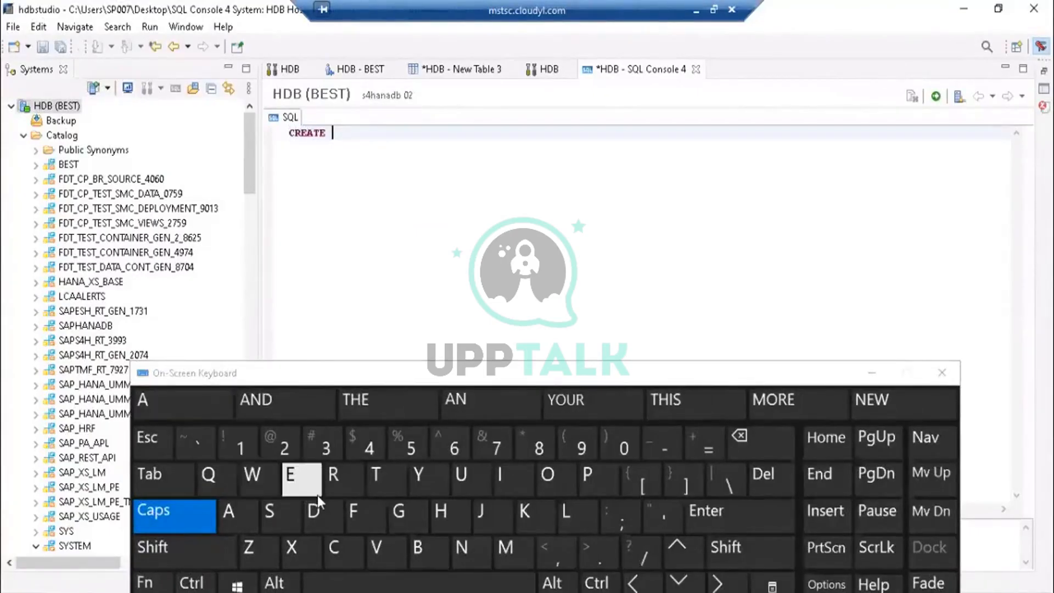
pyautogui.click(286, 523)
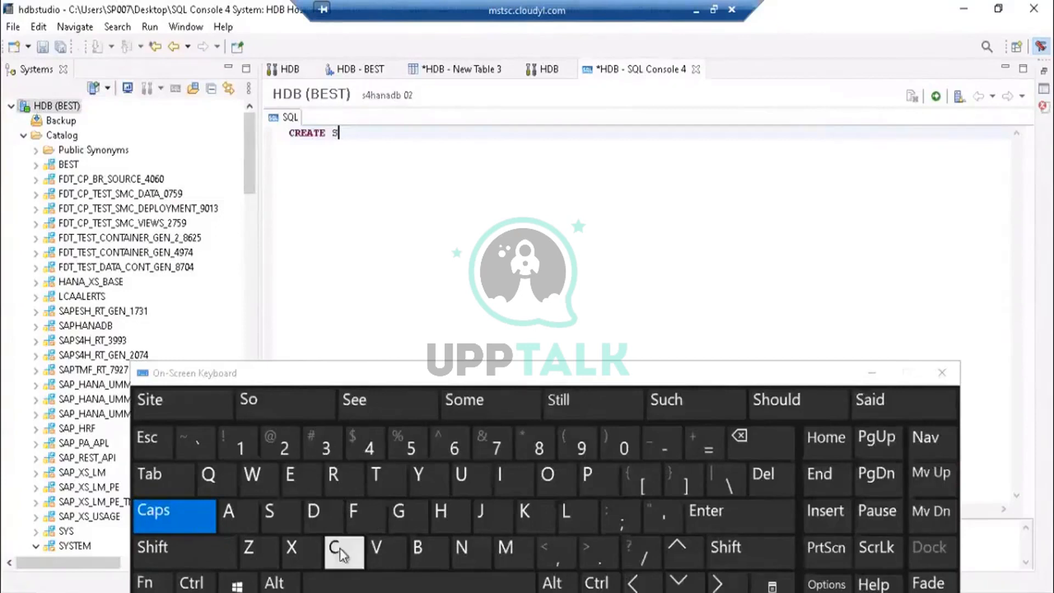
pyautogui.click(342, 552)
pyautogui.click(443, 516)
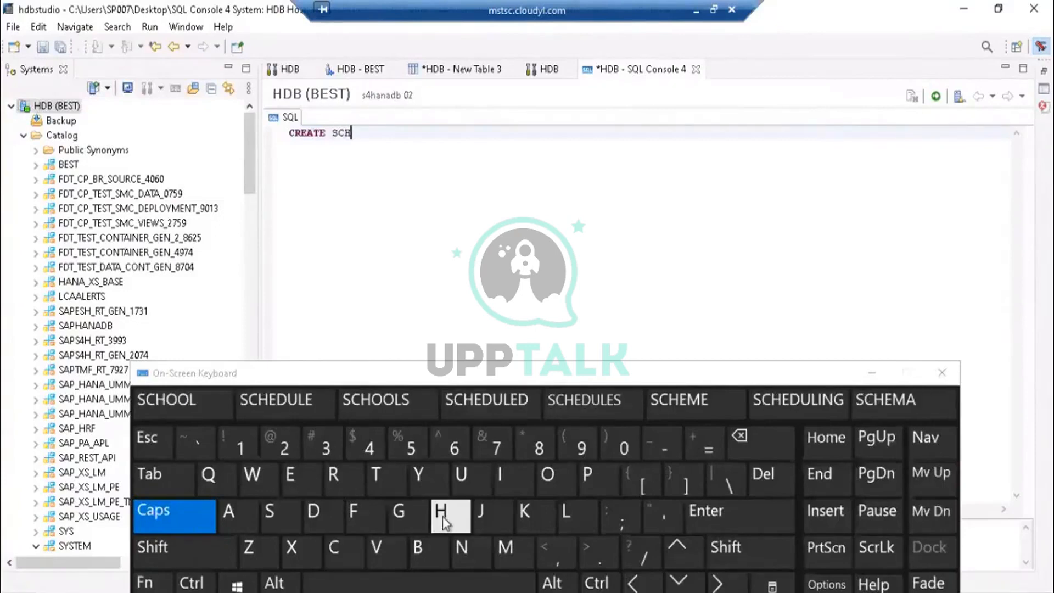
pyautogui.click(305, 482)
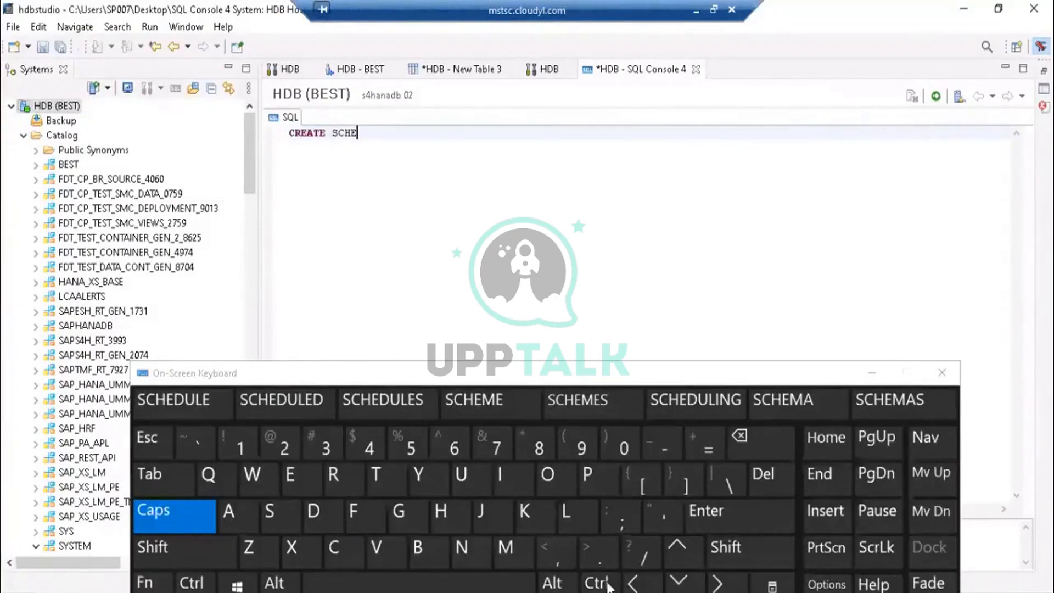
pyautogui.click(521, 559)
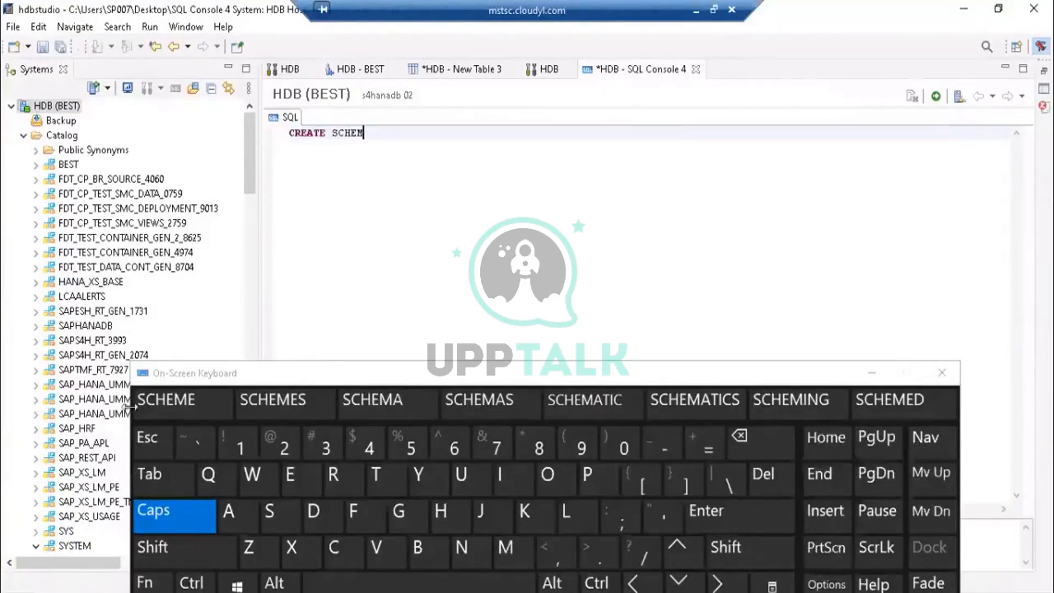
pyautogui.click(370, 409)
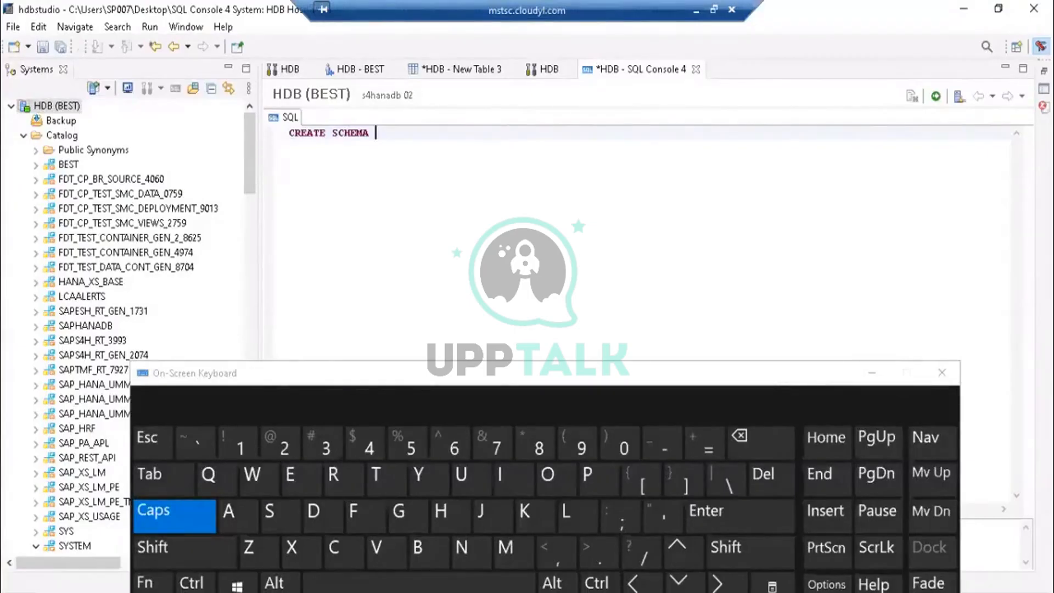
pyautogui.click(297, 472)
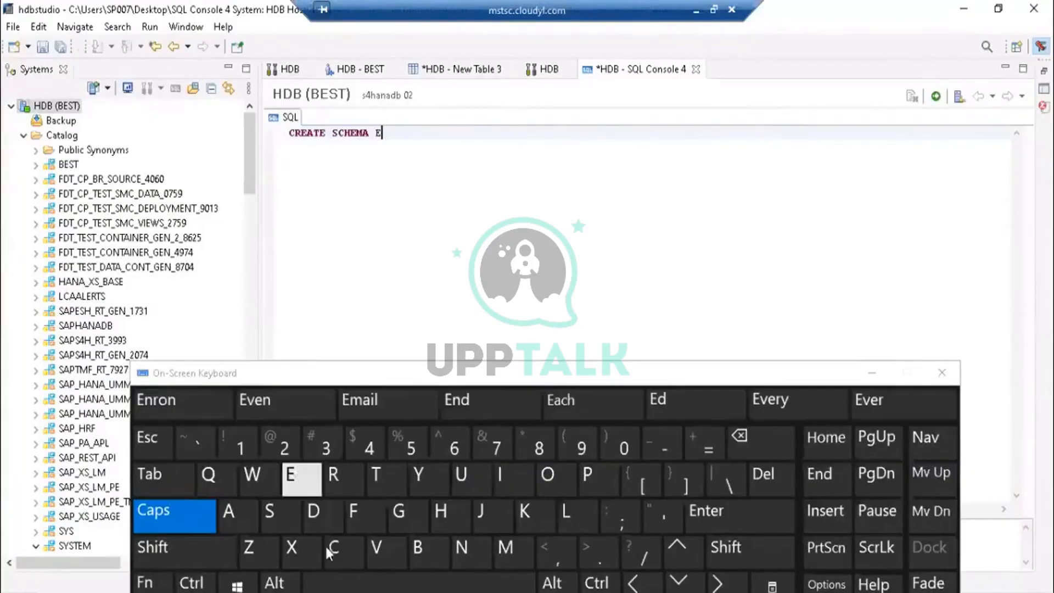
pyautogui.click(337, 556)
pyautogui.click(336, 556)
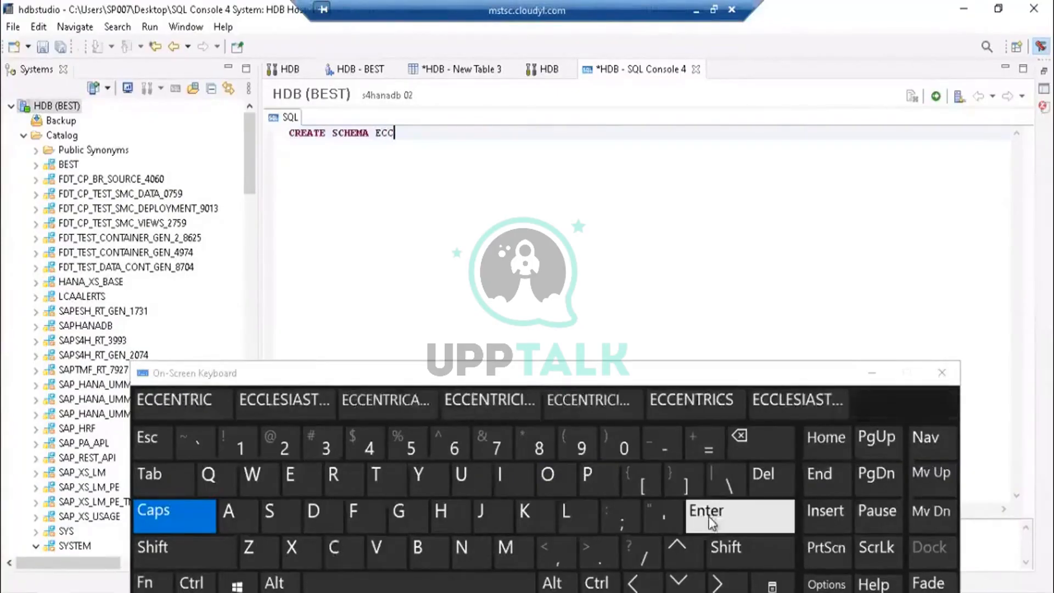
pyautogui.click(936, 99)
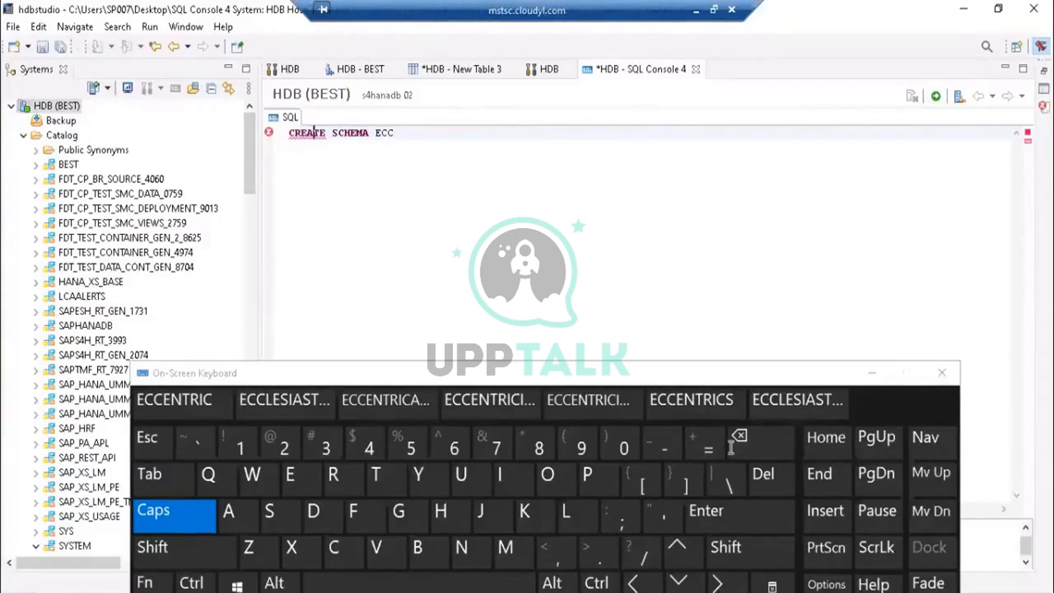
# - Hide the On-Screen Keyboard, enlarge the SQL console's message area and examine the error text for CREATE SCHEMA ECC
pyautogui.click(870, 377)
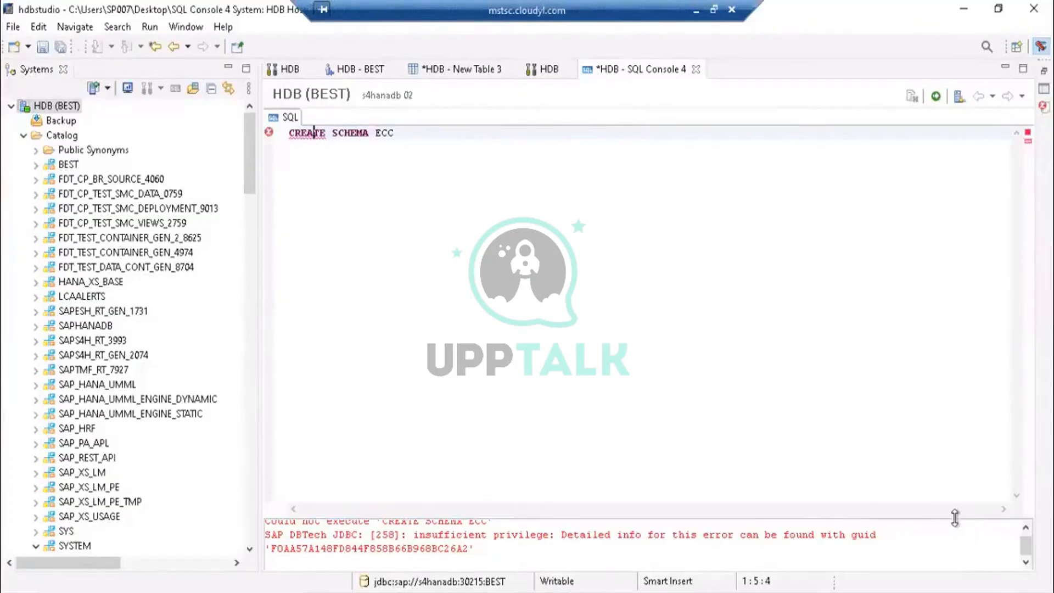
pyautogui.moveTo(955, 518); pyautogui.dragTo(932, 420)
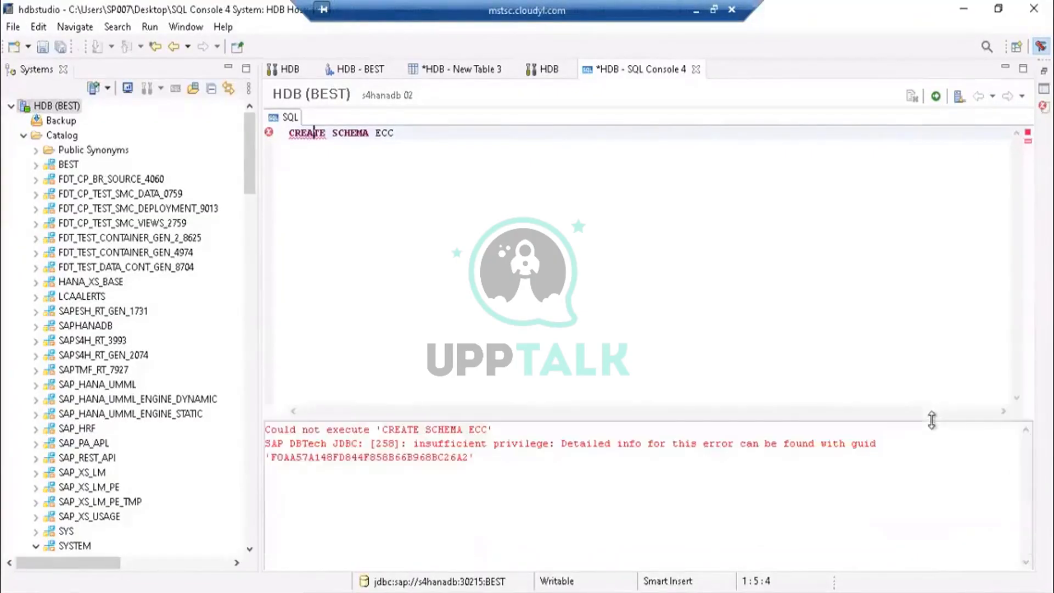
pyautogui.click(494, 458)
pyautogui.moveTo(494, 459); pyautogui.dragTo(268, 439)
pyautogui.click(505, 460)
pyautogui.moveTo(505, 460); pyautogui.dragTo(265, 442)
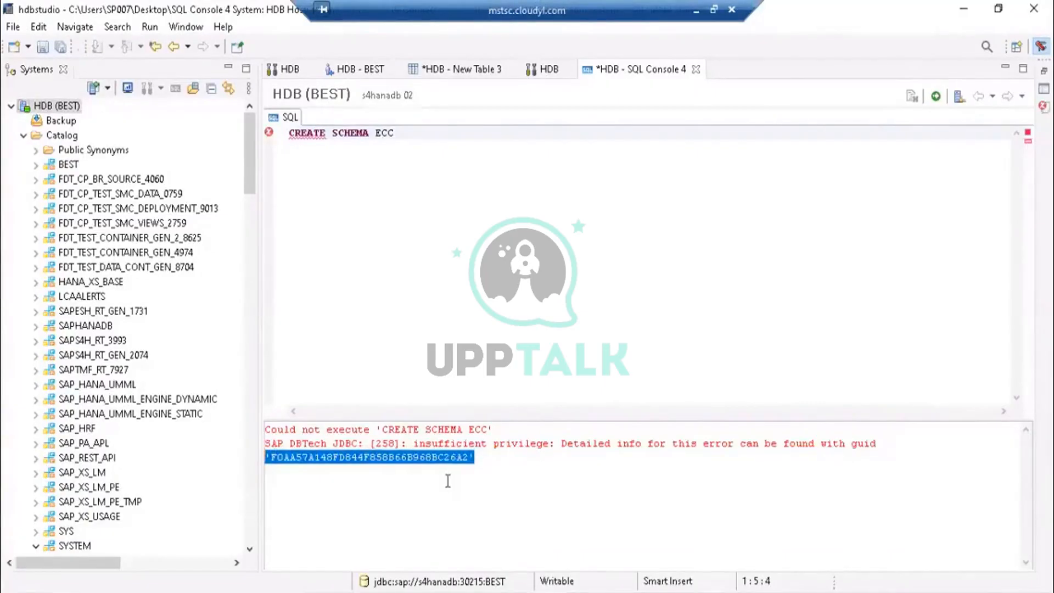
pyautogui.click(483, 465)
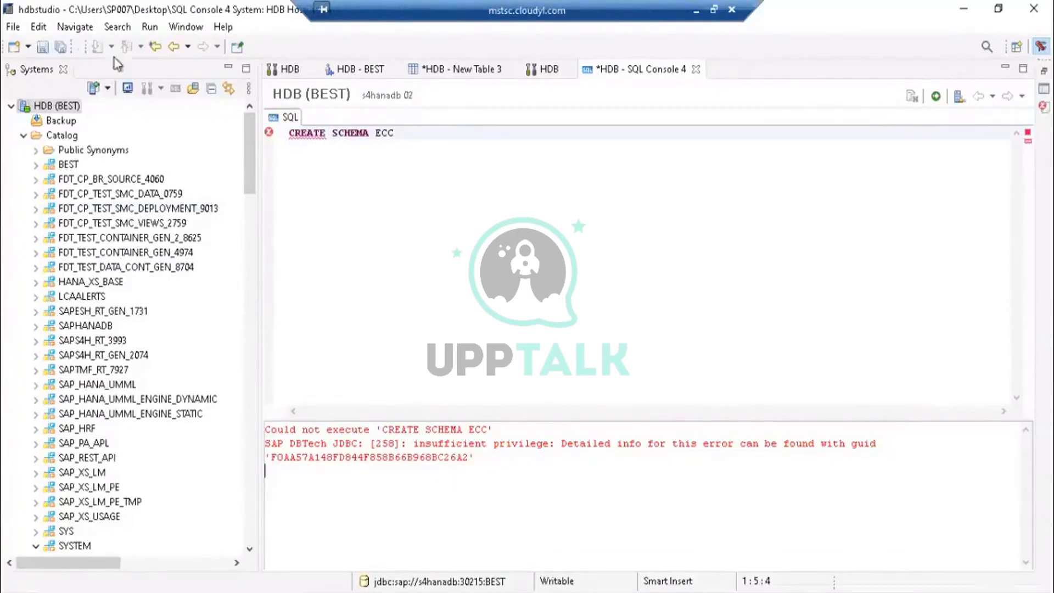
# - Open the BEST user's definition and review its granted roles and its system, analytic and object privileges
pyautogui.moveTo(246, 144); pyautogui.dragTo(248, 334)
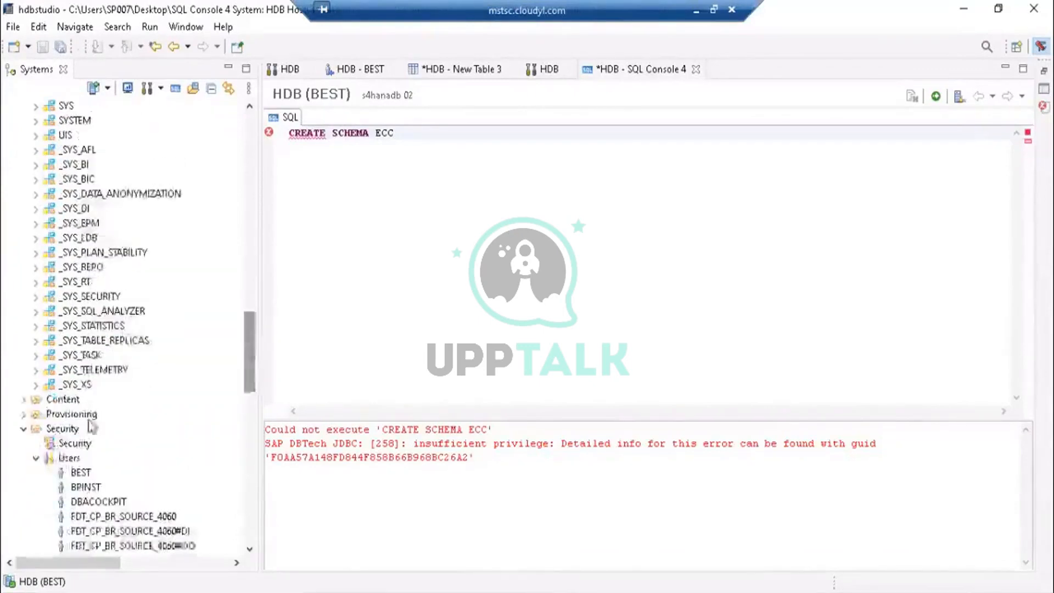
pyautogui.doubleClick(81, 473)
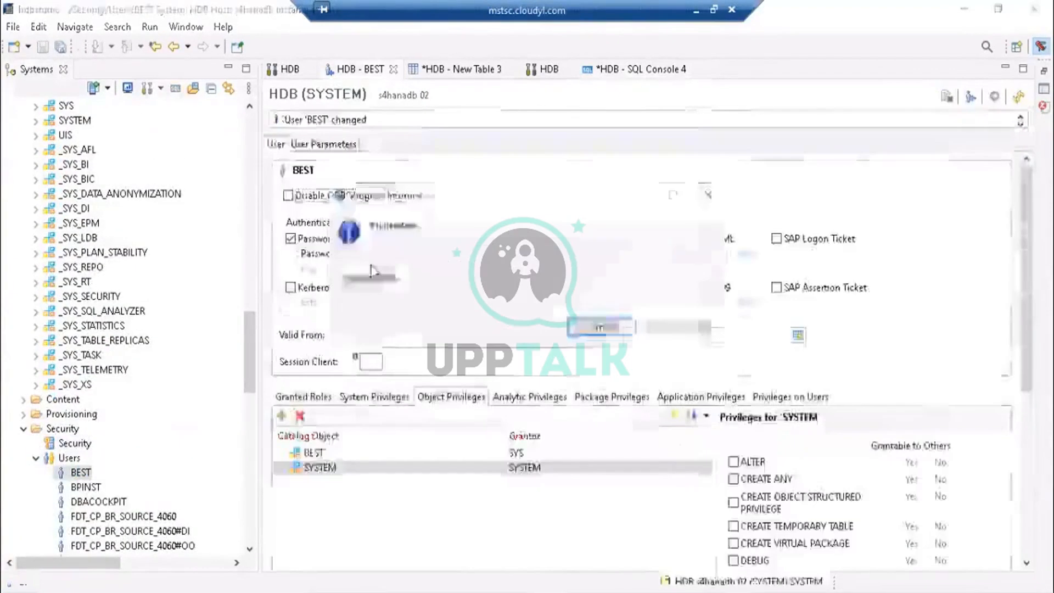
pyautogui.click(324, 454)
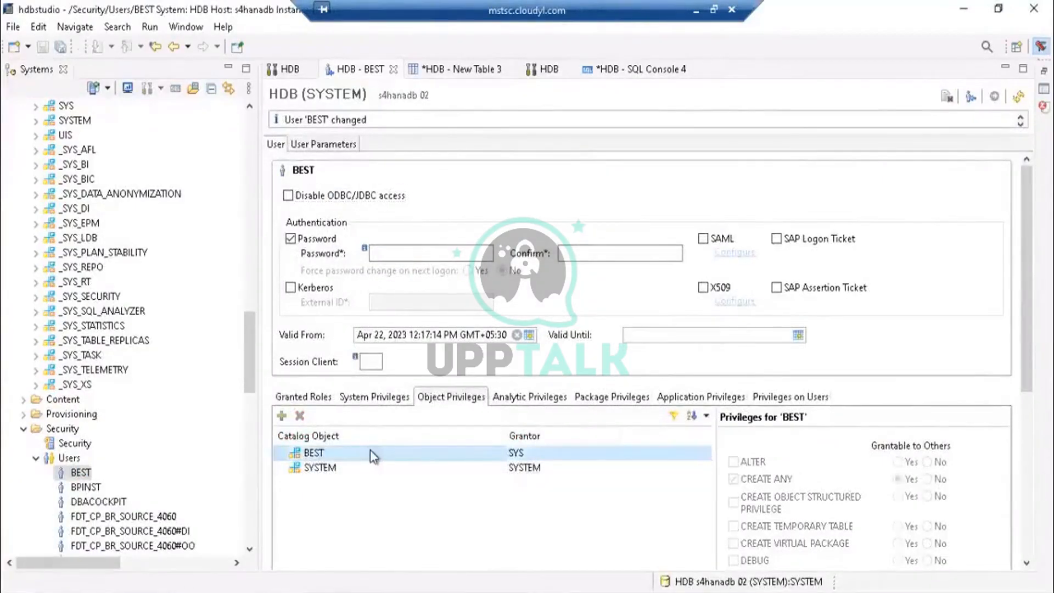
pyautogui.click(354, 398)
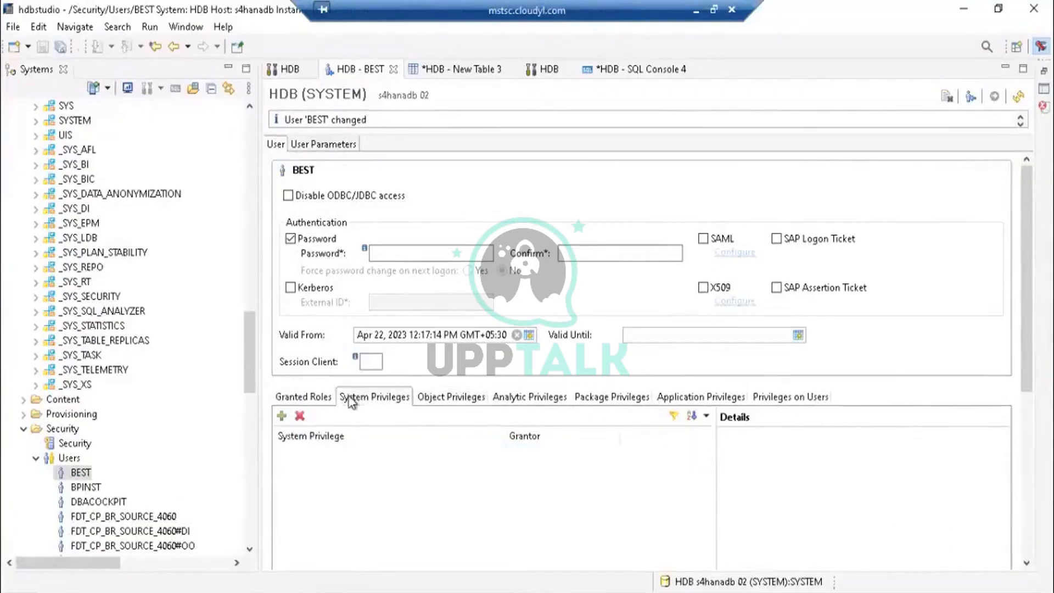
pyautogui.click(305, 397)
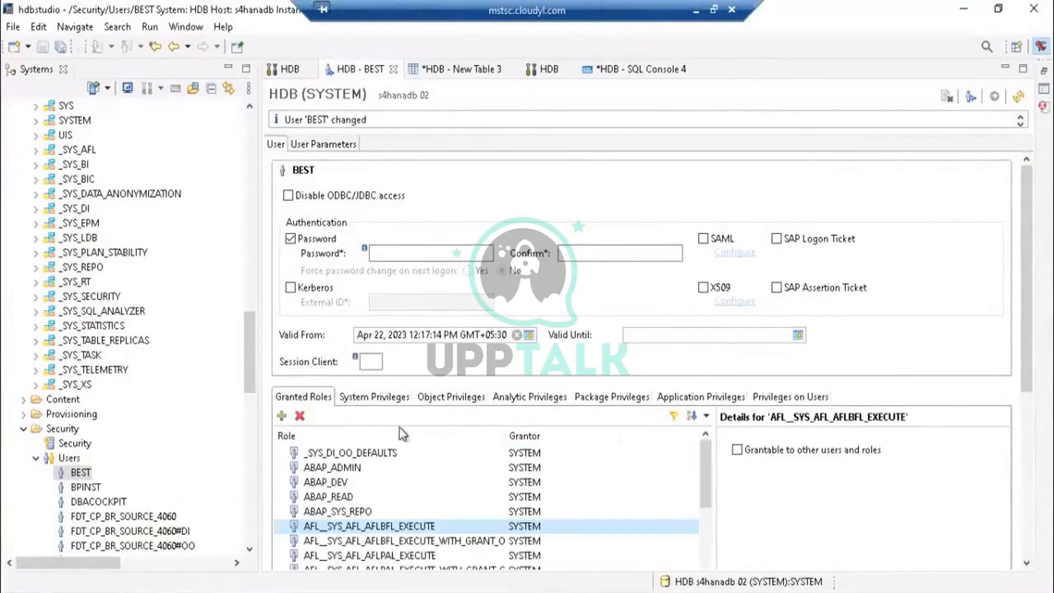
pyautogui.click(529, 397)
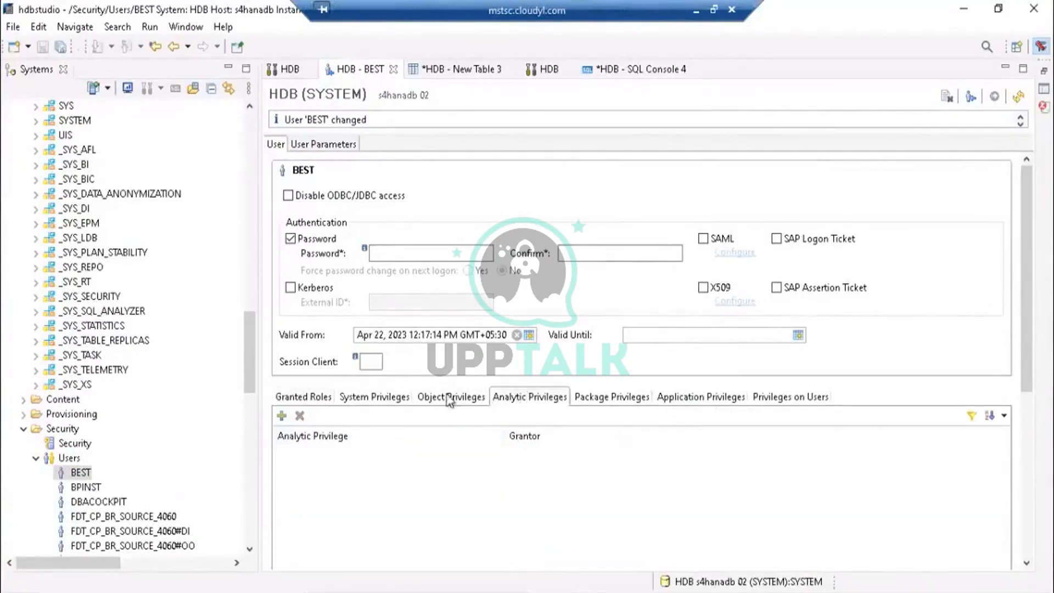
pyautogui.click(418, 399)
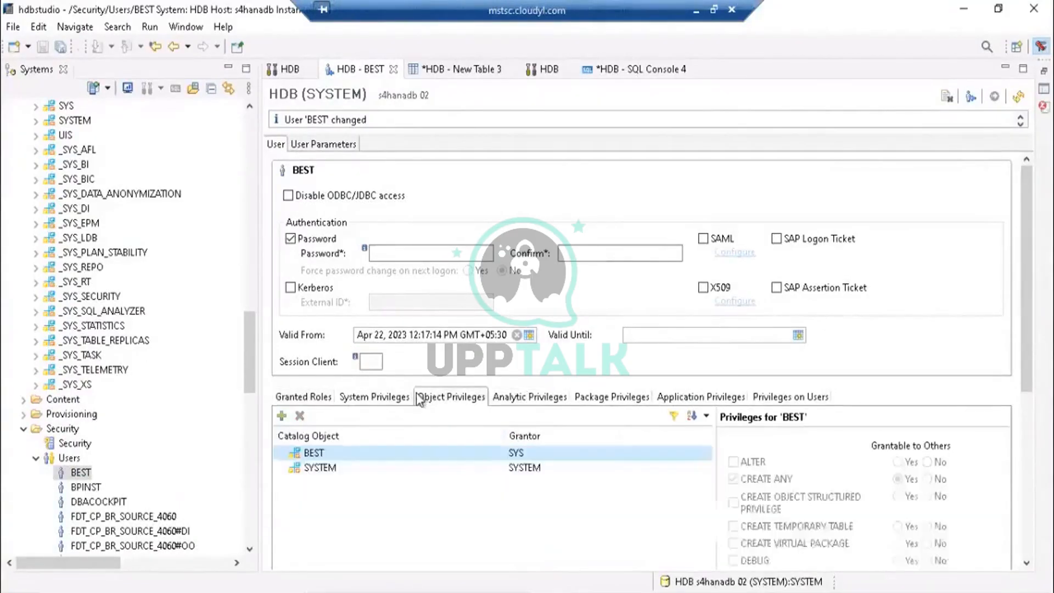
pyautogui.click(327, 468)
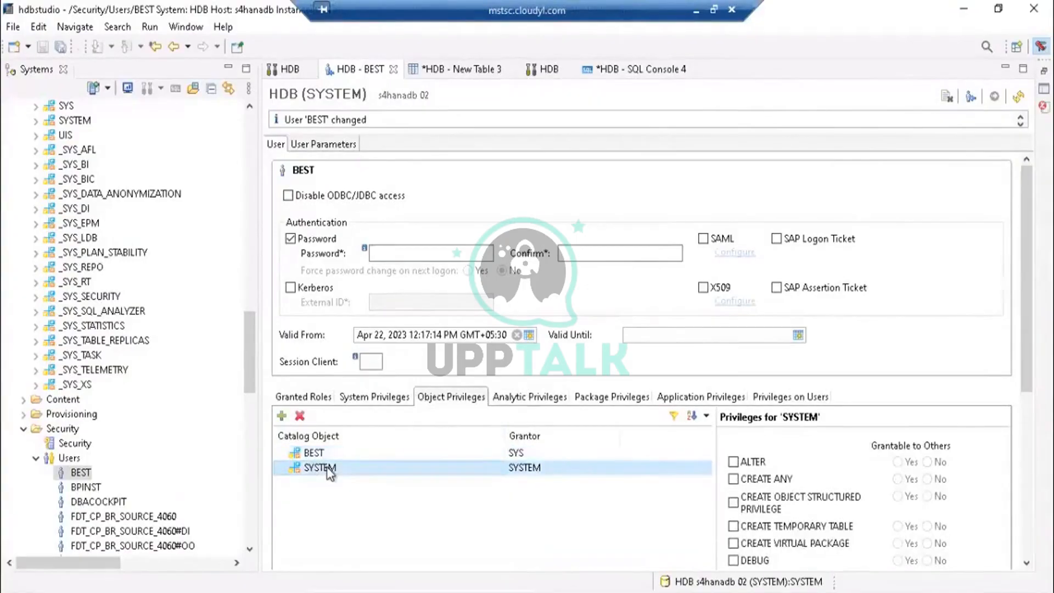
pyautogui.click(328, 453)
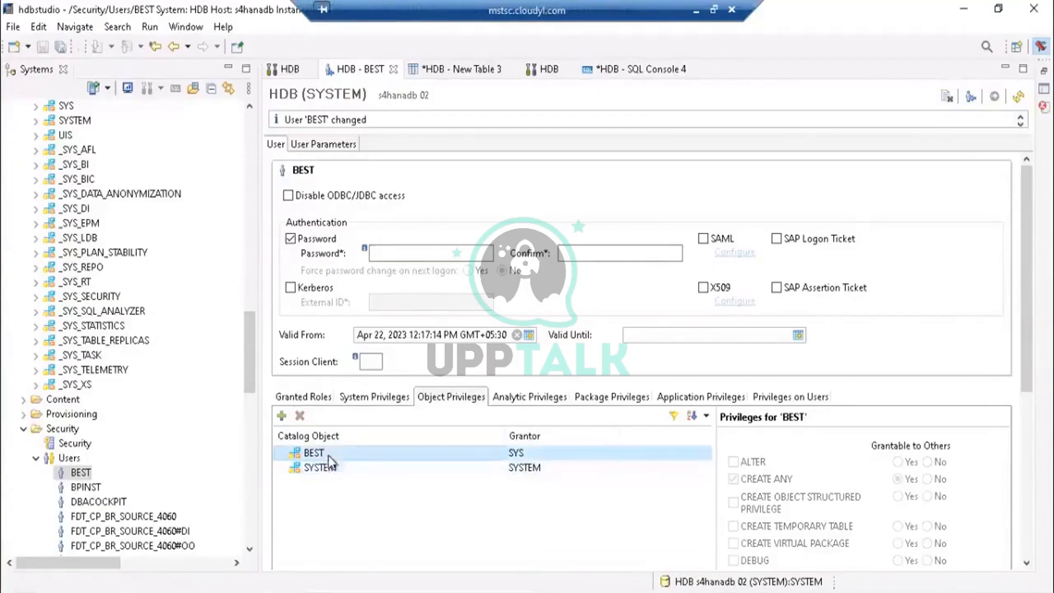
pyautogui.click(303, 397)
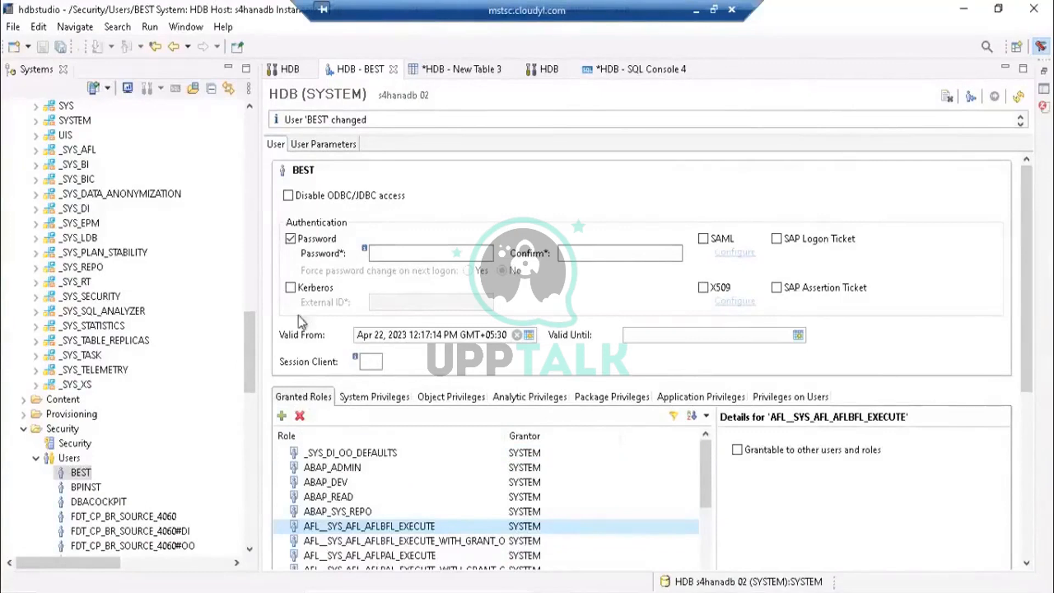
# - Close all open editors, discarding the changes to New Table 3 and SQL Console 4
pyautogui.click(394, 70)
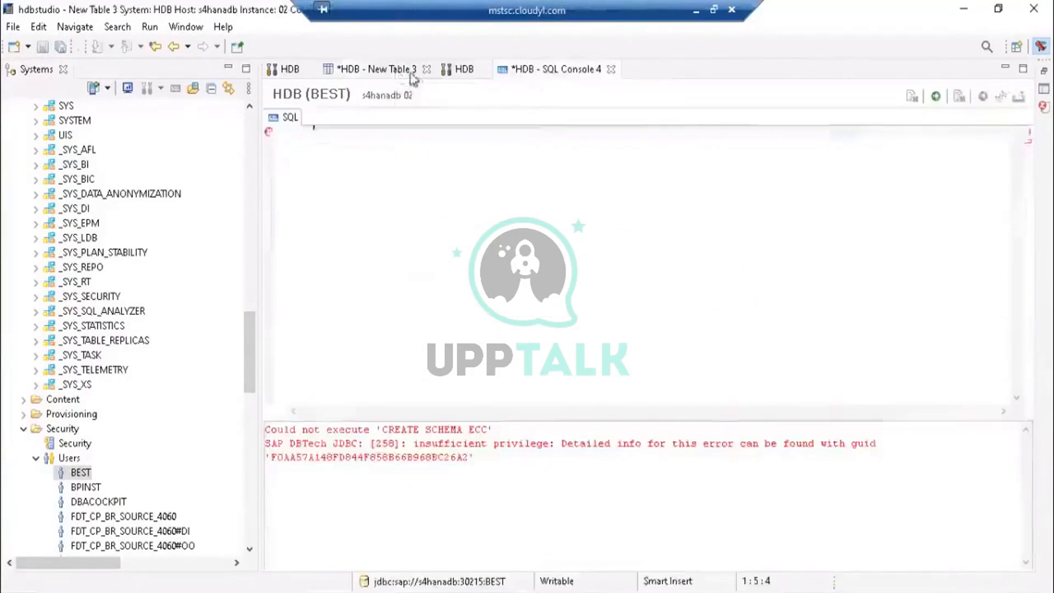
pyautogui.click(413, 72)
pyautogui.click(427, 70)
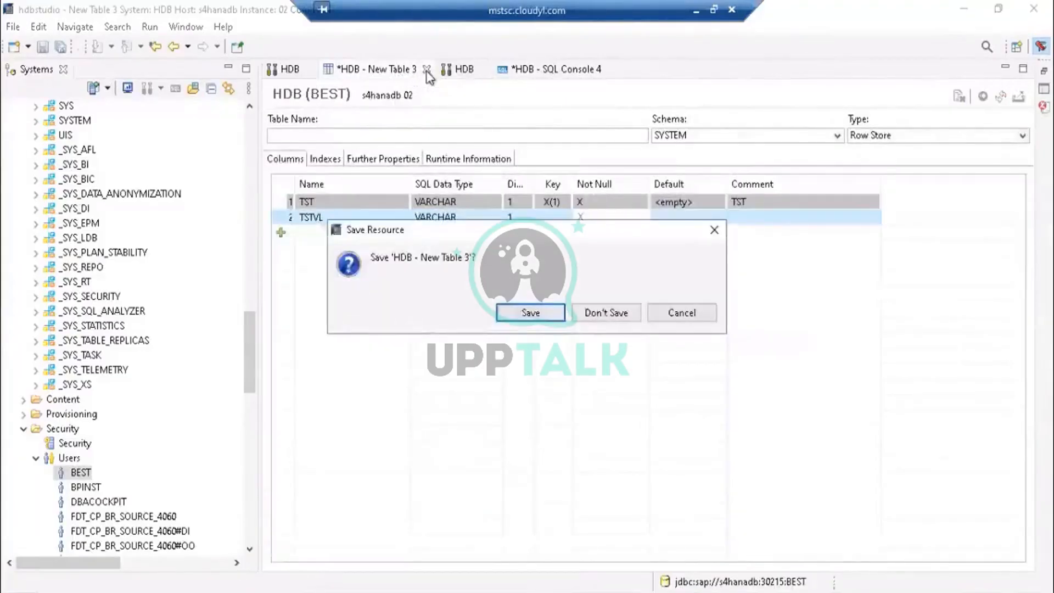
pyautogui.click(608, 314)
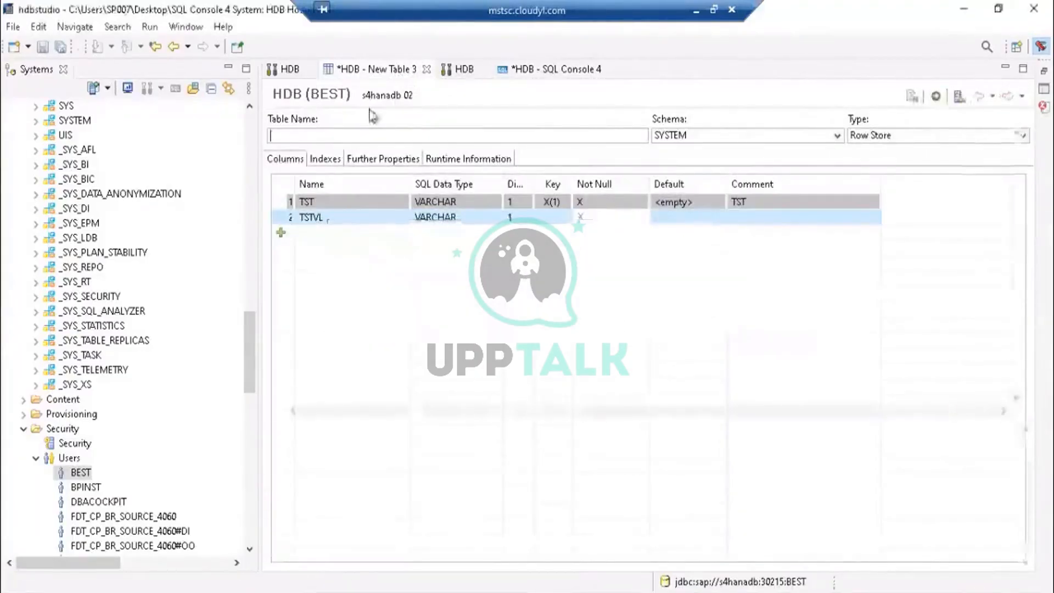
pyautogui.click(493, 70)
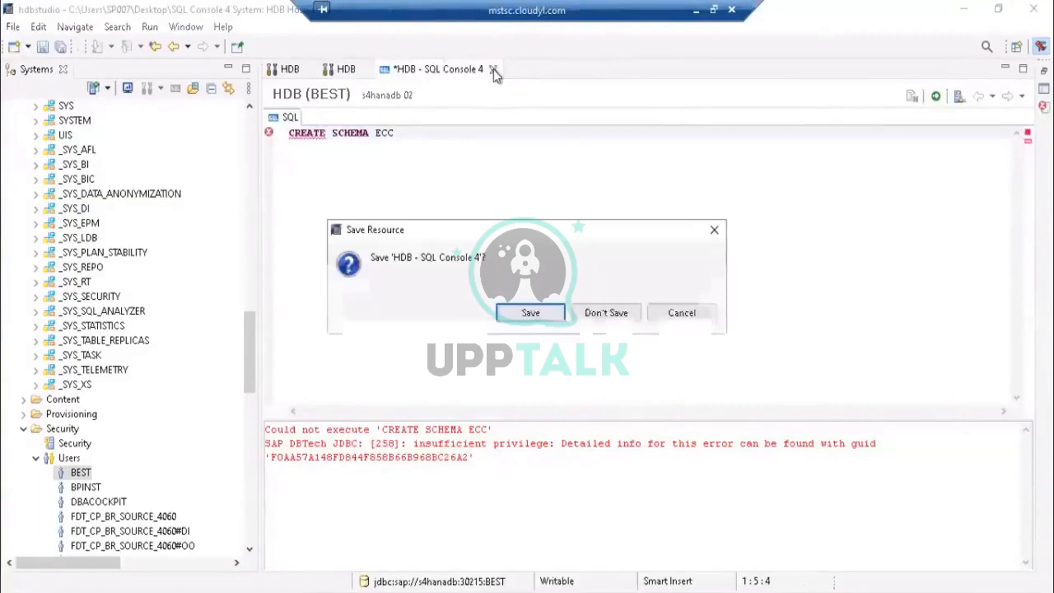
pyautogui.click(597, 314)
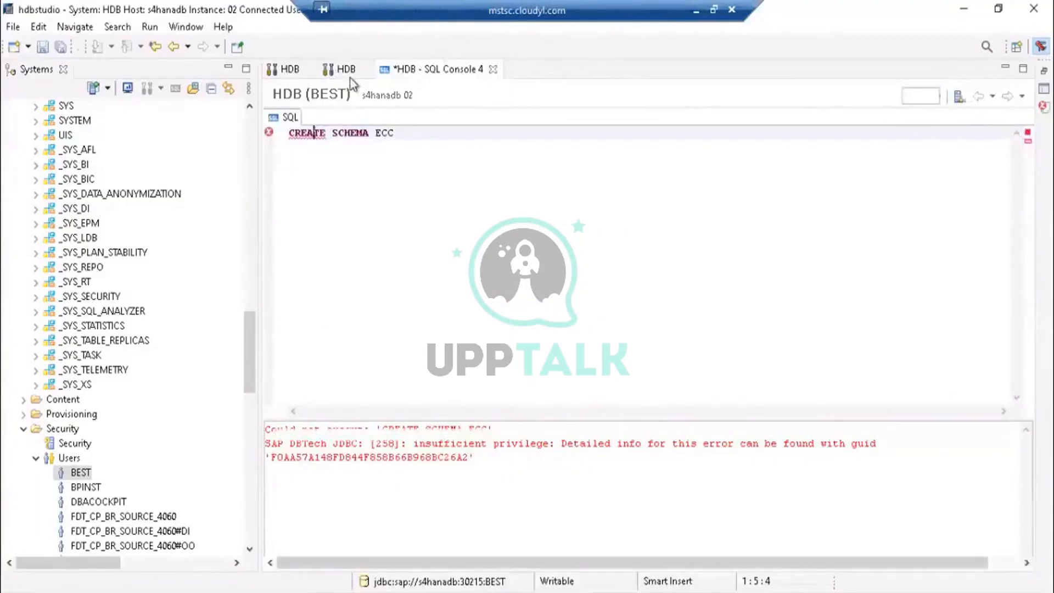
pyautogui.click(366, 70)
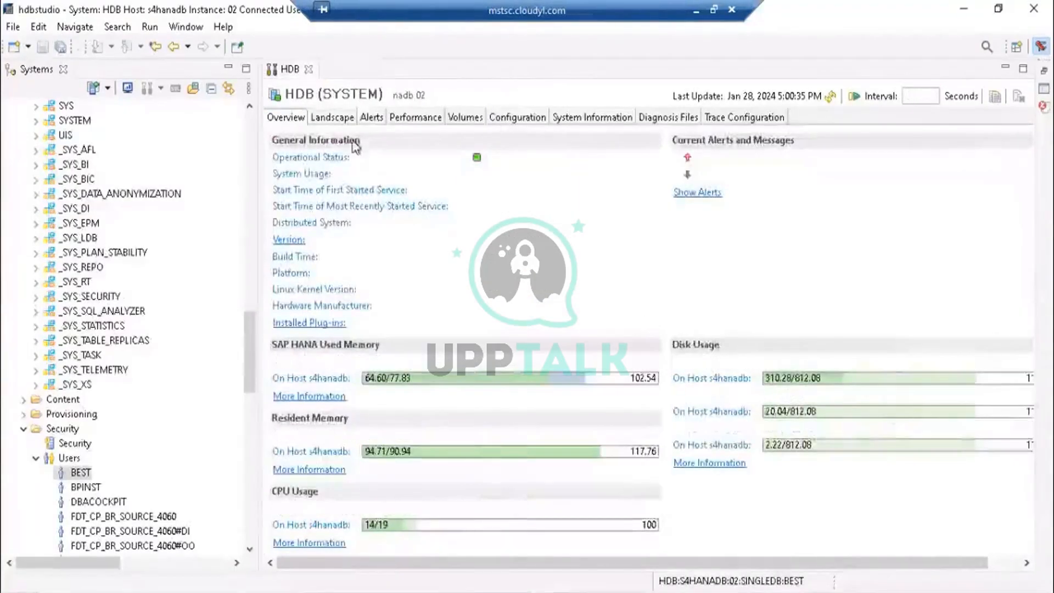
pyautogui.click(309, 70)
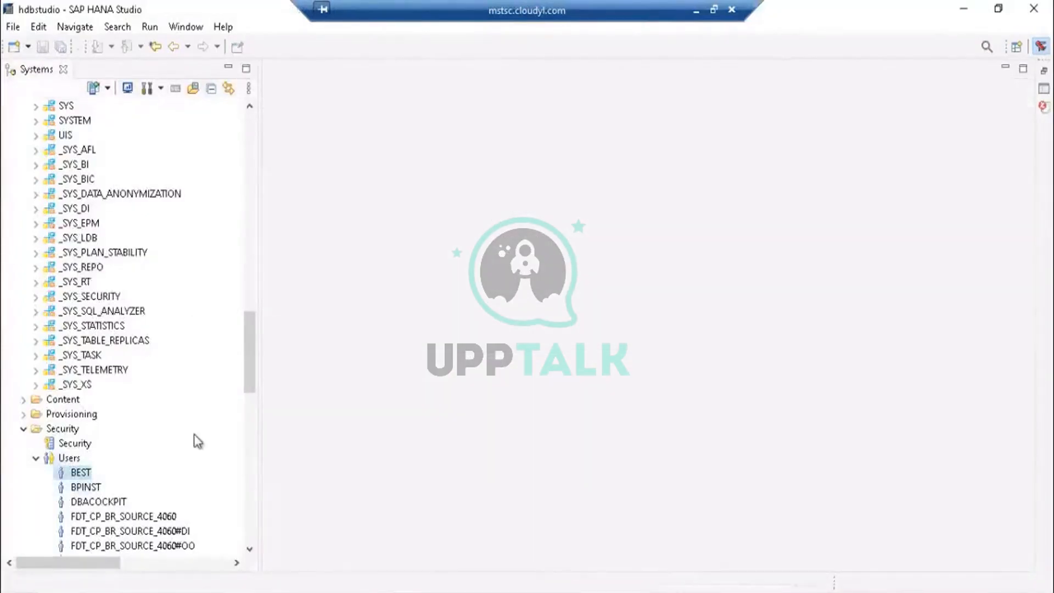
# - Open an SQL console for the HDB (SYSTEM) system and bring up the On-Screen Keyboard
pyautogui.scroll(-15, 250, 351)
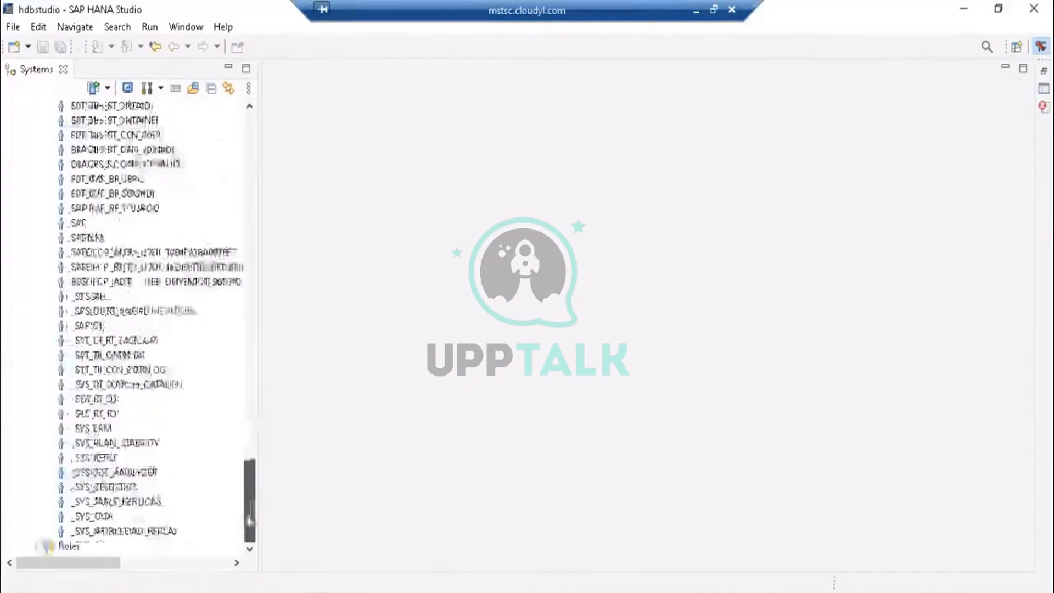
pyautogui.moveTo(244, 334); pyautogui.dragTo(239, 268)
pyautogui.click(53, 358)
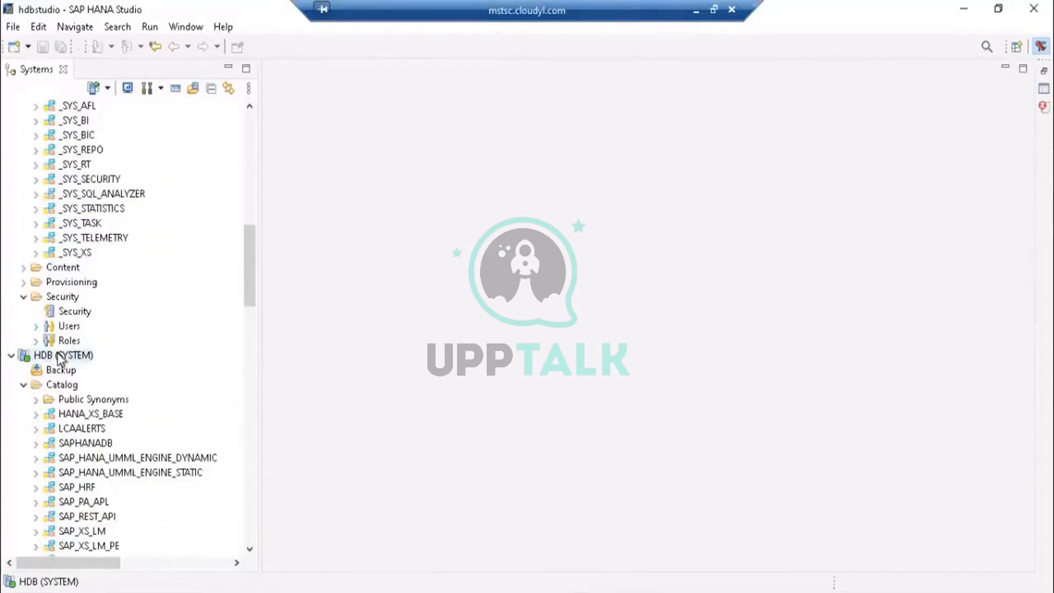
pyautogui.click(175, 88)
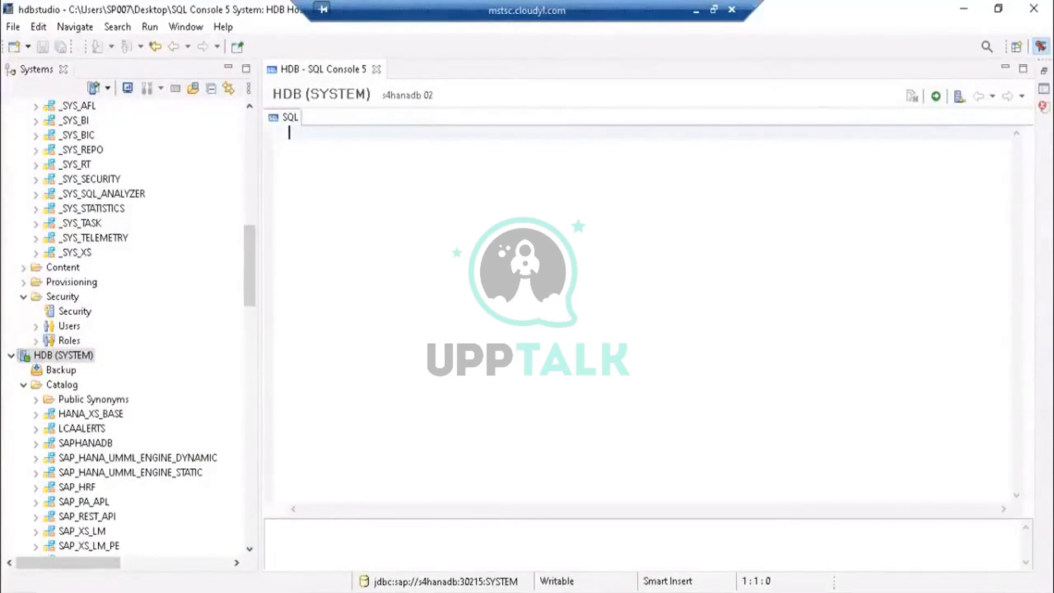
pyautogui.click(409, 592)
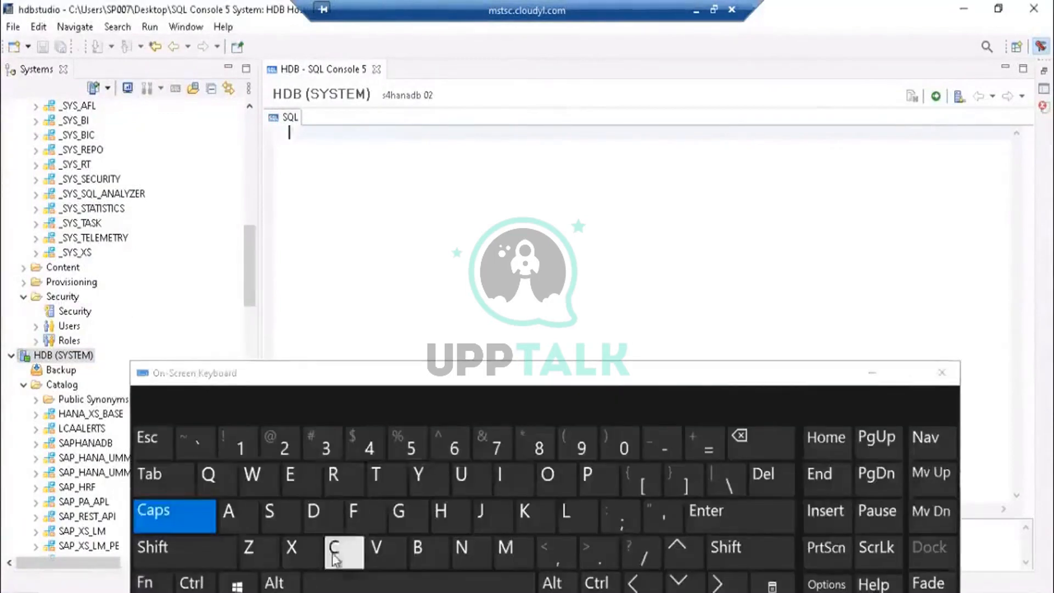
# - Write the statement CREATE SCHEMA ECC in the SYSTEM user's SQL console and execute it
pyautogui.click(334, 556)
pyautogui.click(338, 475)
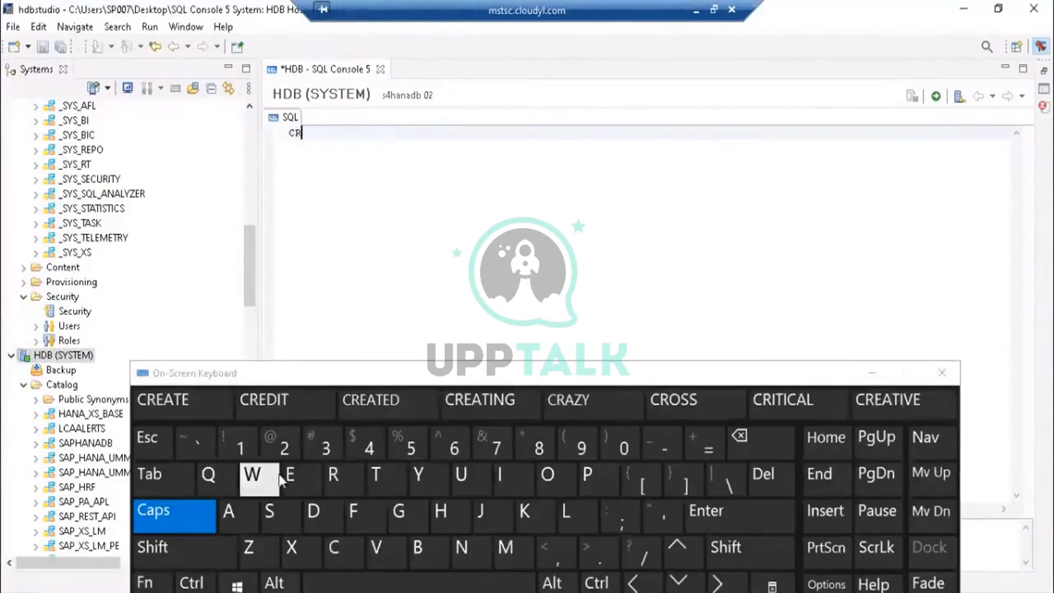
pyautogui.click(279, 473)
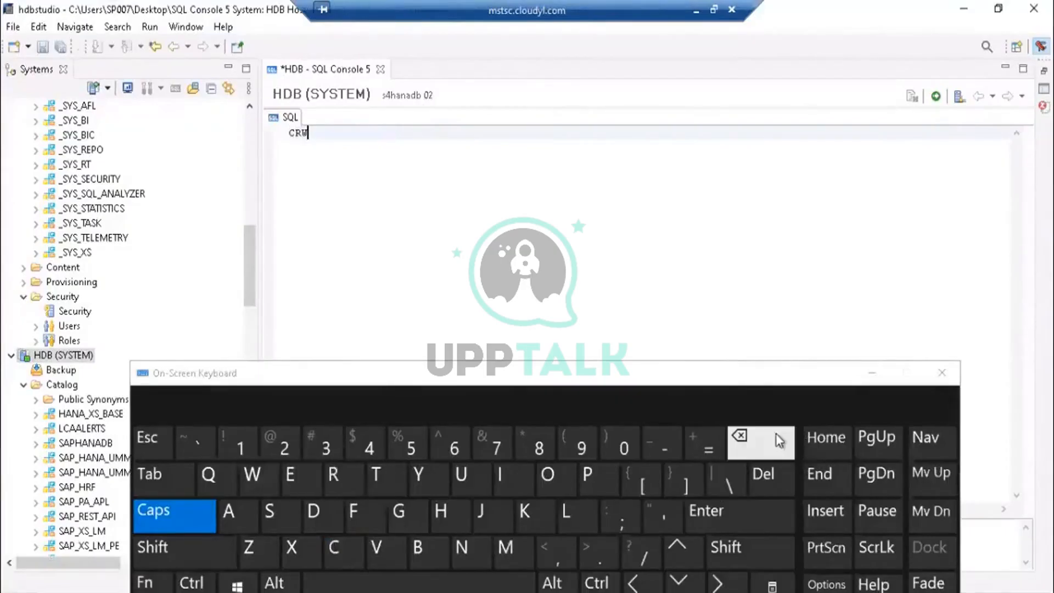
pyautogui.click(764, 444)
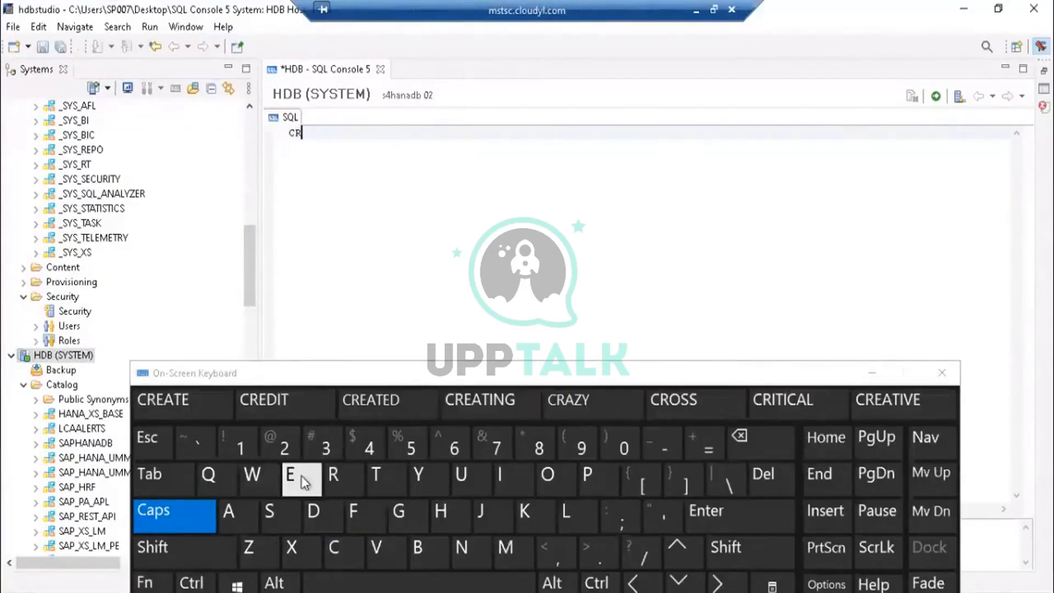
pyautogui.click(165, 400)
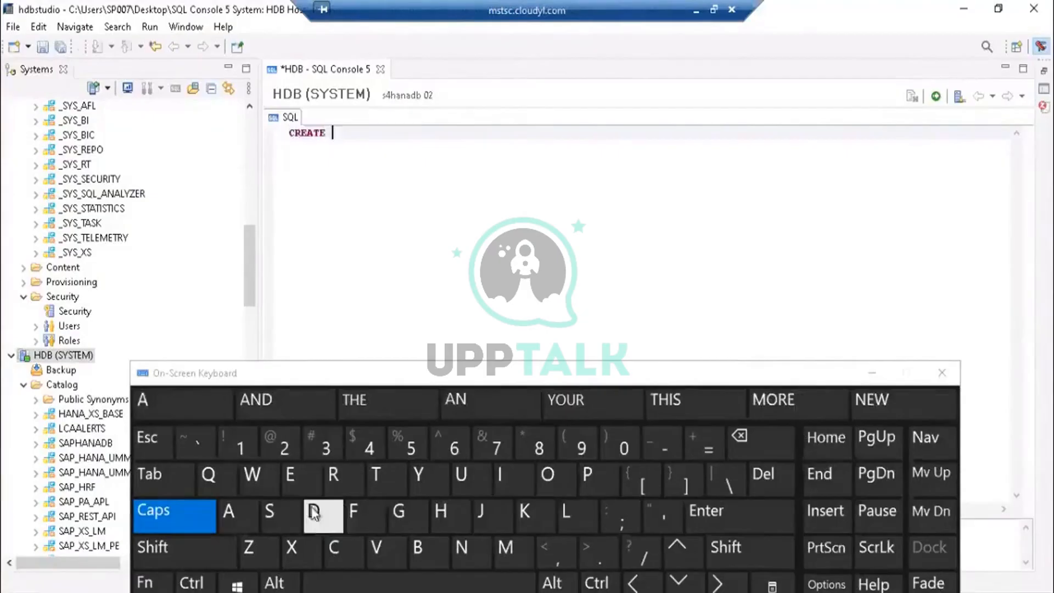
pyautogui.click(275, 516)
pyautogui.click(351, 555)
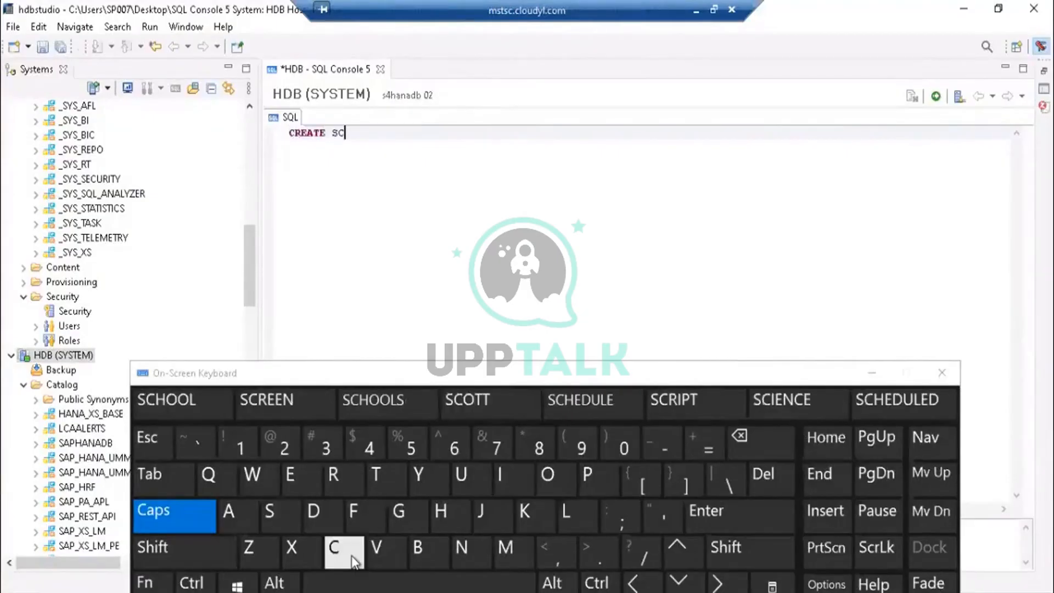
pyautogui.click(460, 516)
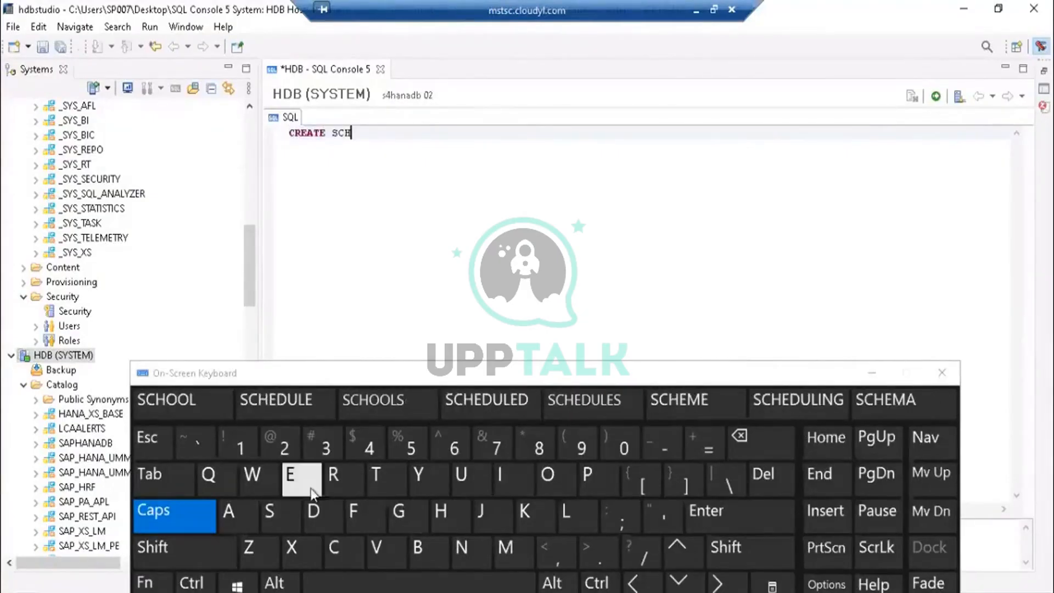
pyautogui.click(302, 476)
pyautogui.click(516, 560)
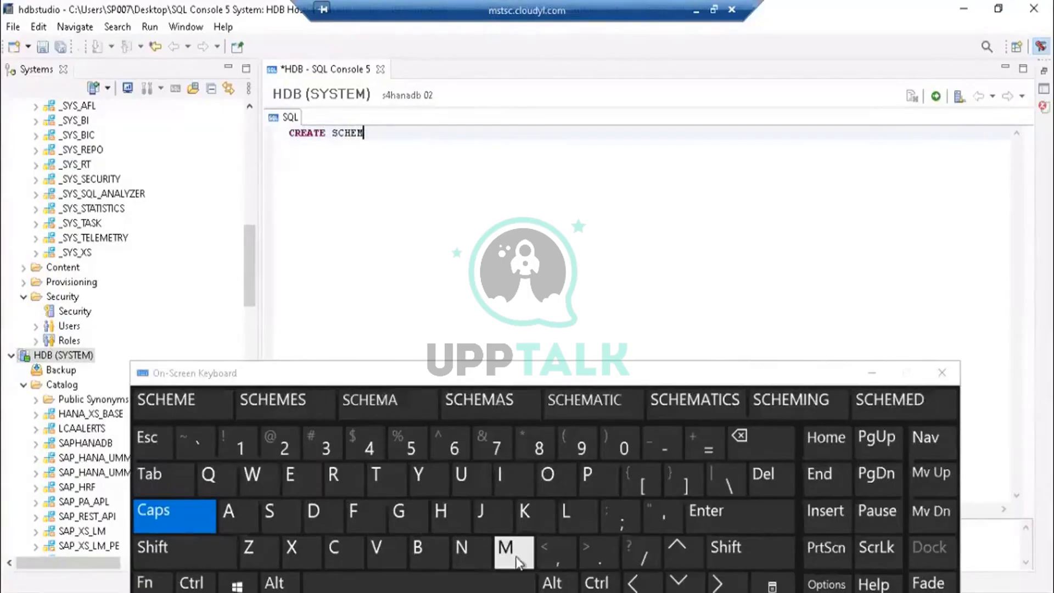
pyautogui.click(233, 513)
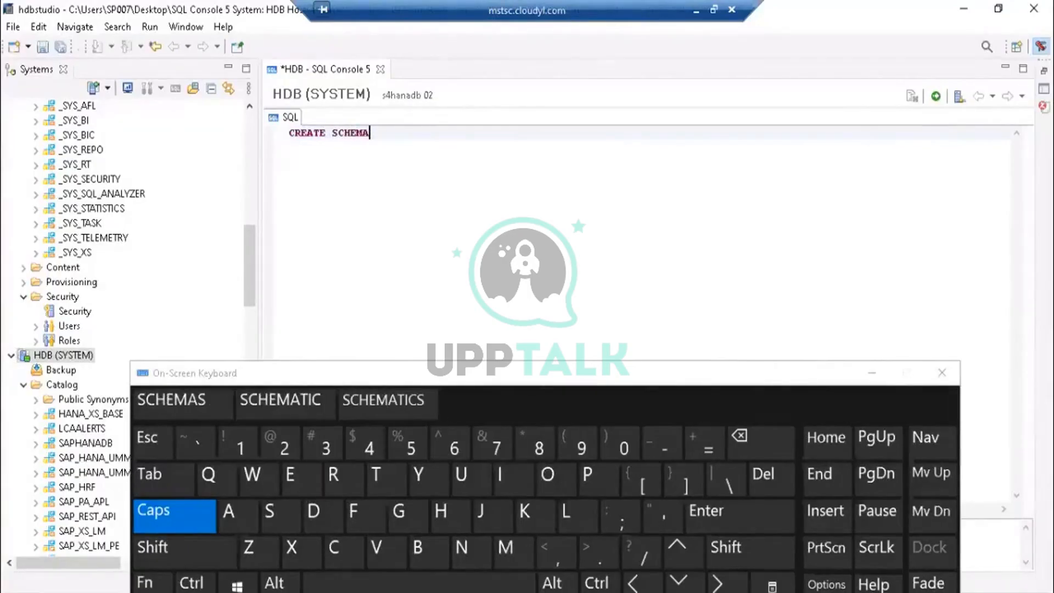
pyautogui.write('ECC')
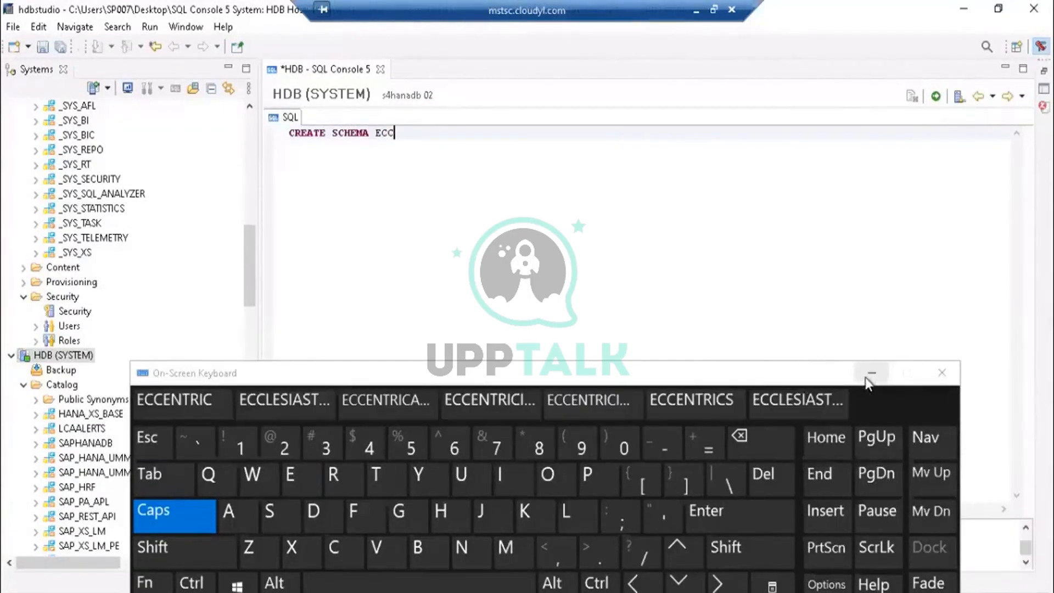
pyautogui.click(865, 377)
pyautogui.press('F8')
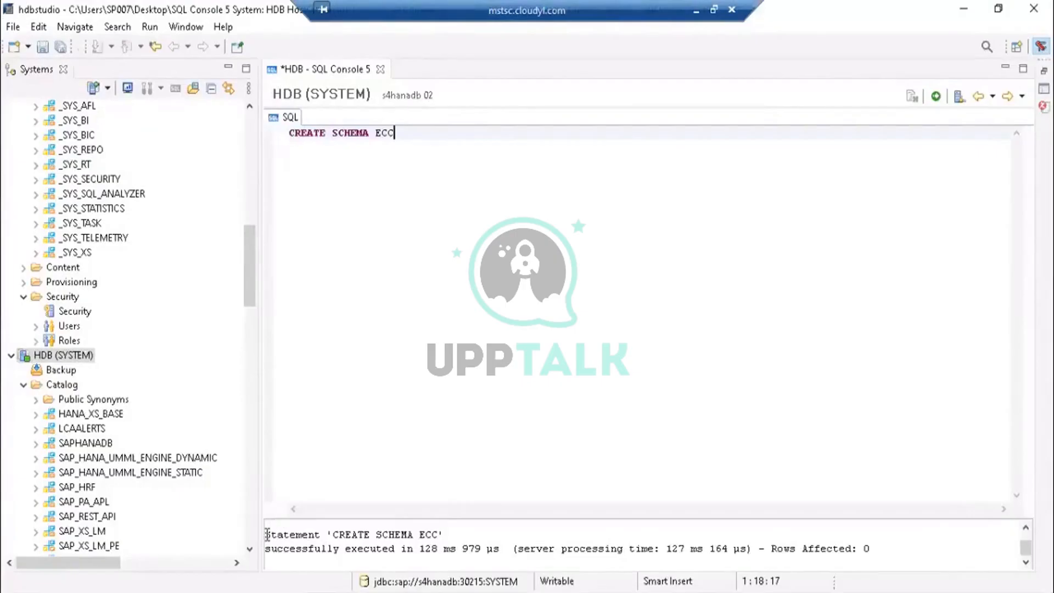
# - Check the execution message for CREATE SCHEMA ECC and refresh the Catalog of the HDB (SYSTEM) system
pyautogui.moveTo(266, 534); pyautogui.dragTo(945, 546)
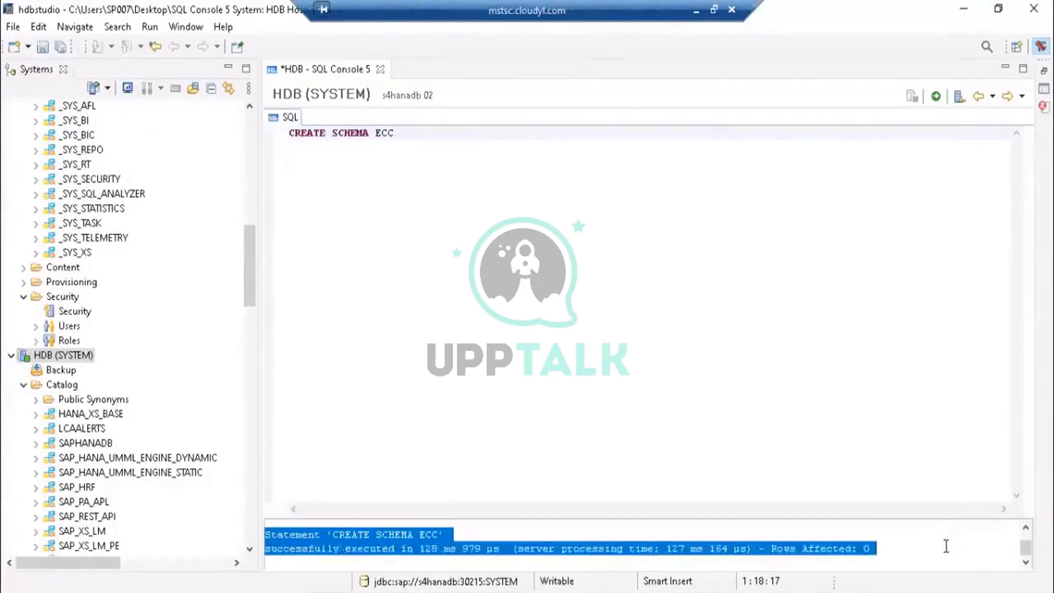
pyautogui.click(462, 536)
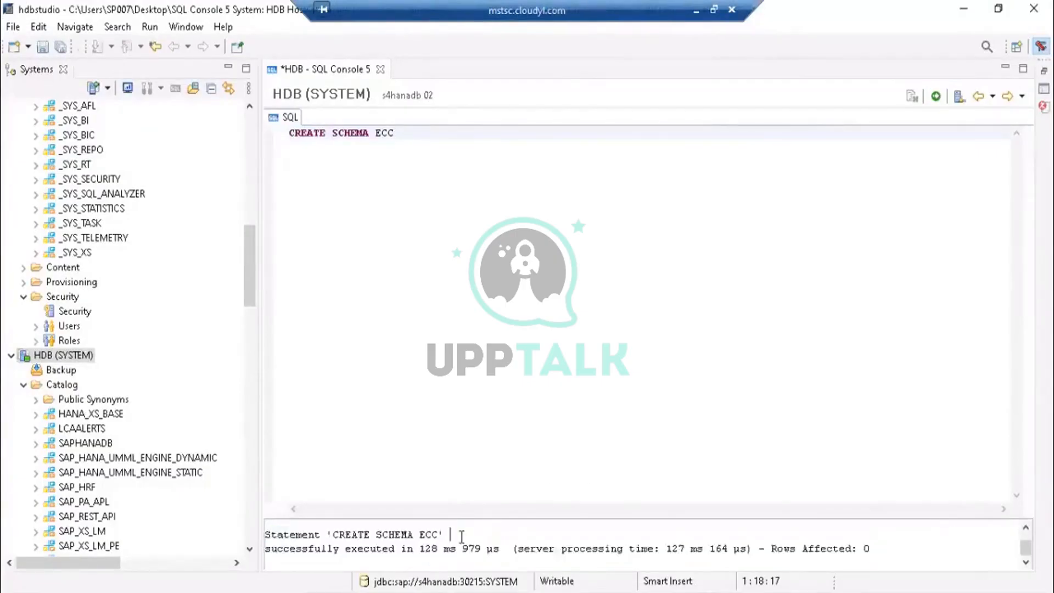
pyautogui.rightClick(61, 387)
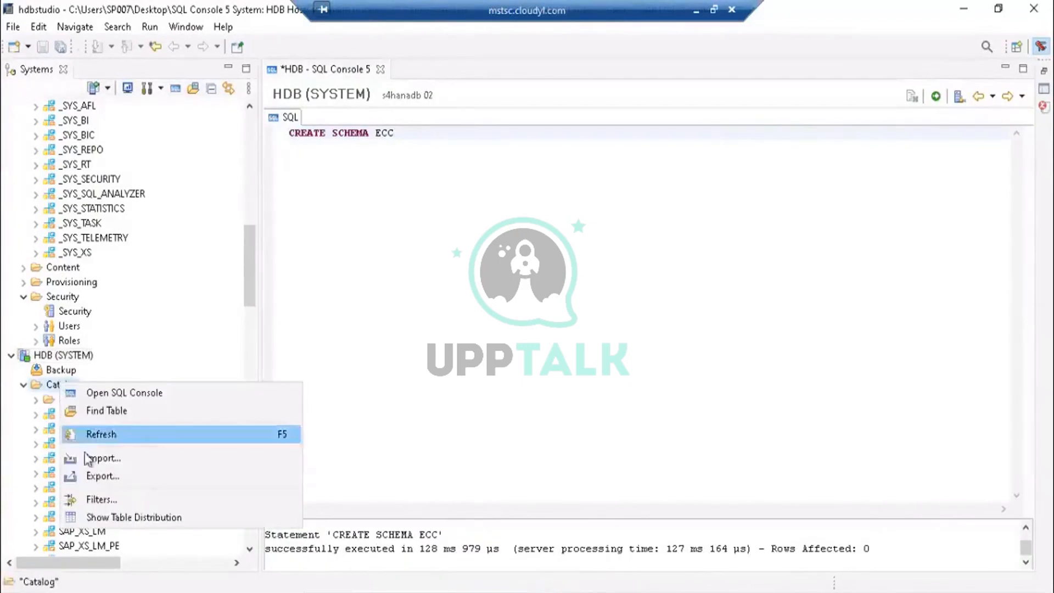
pyautogui.click(95, 434)
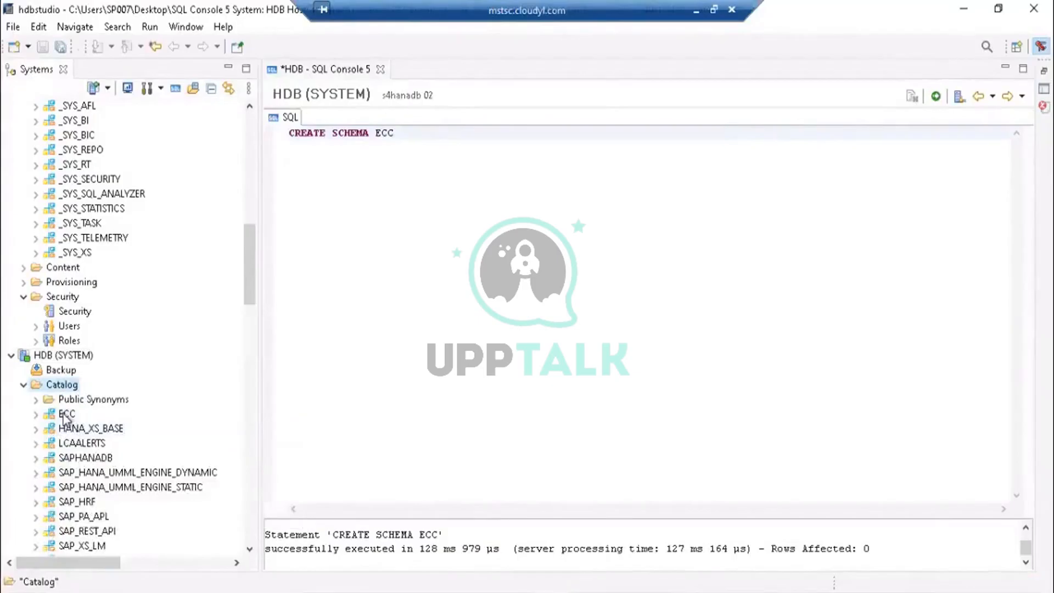
# - Expand the ECC schema in the SYSTEM catalog and open its Tables folder
pyautogui.click(36, 414)
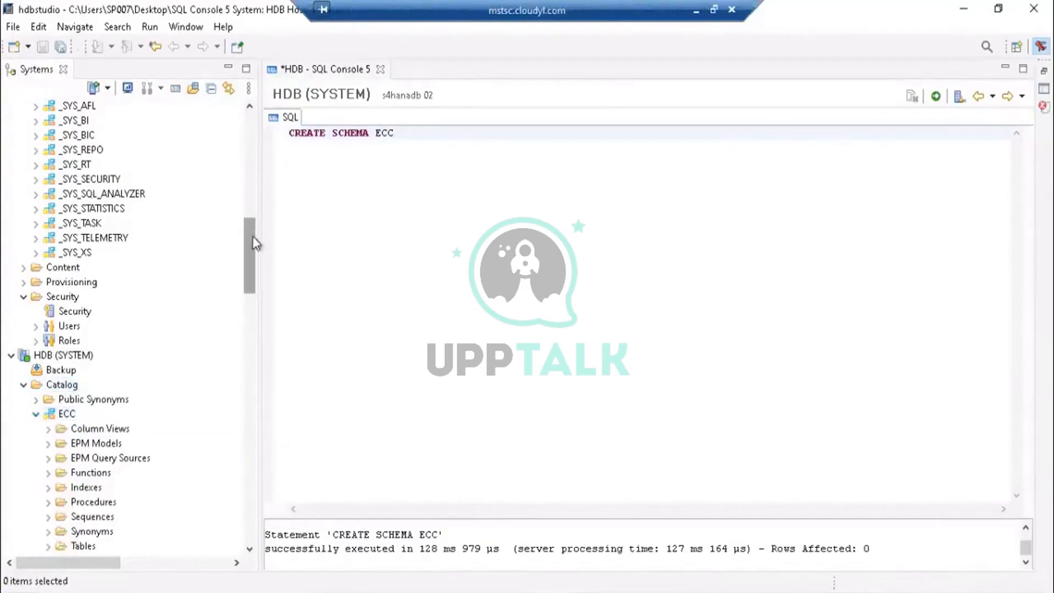
pyautogui.moveTo(253, 241); pyautogui.dragTo(252, 272)
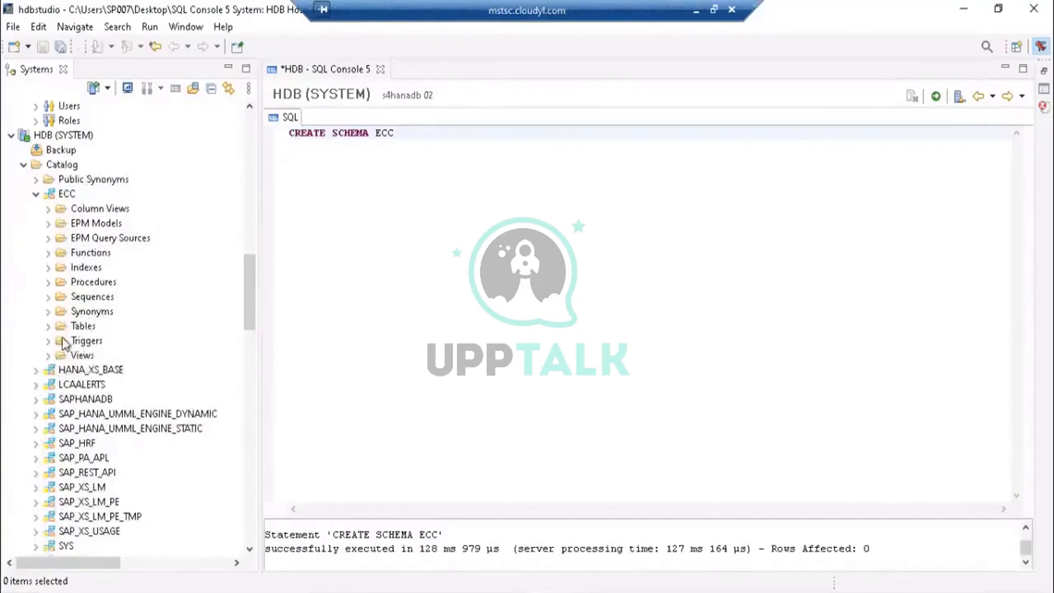
pyautogui.click(71, 357)
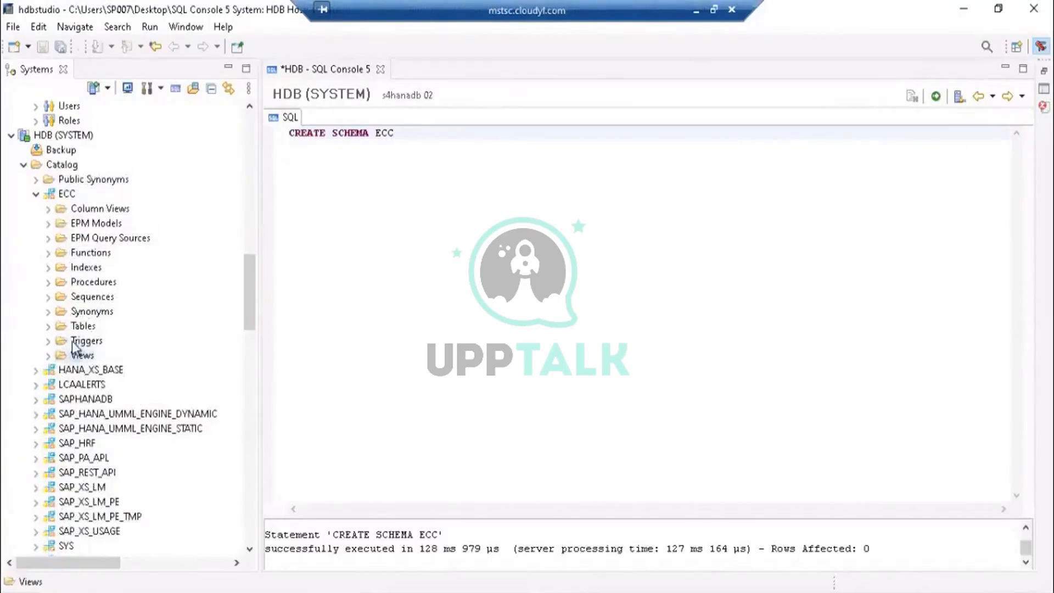
pyautogui.click(82, 328)
pyautogui.doubleClick(82, 328)
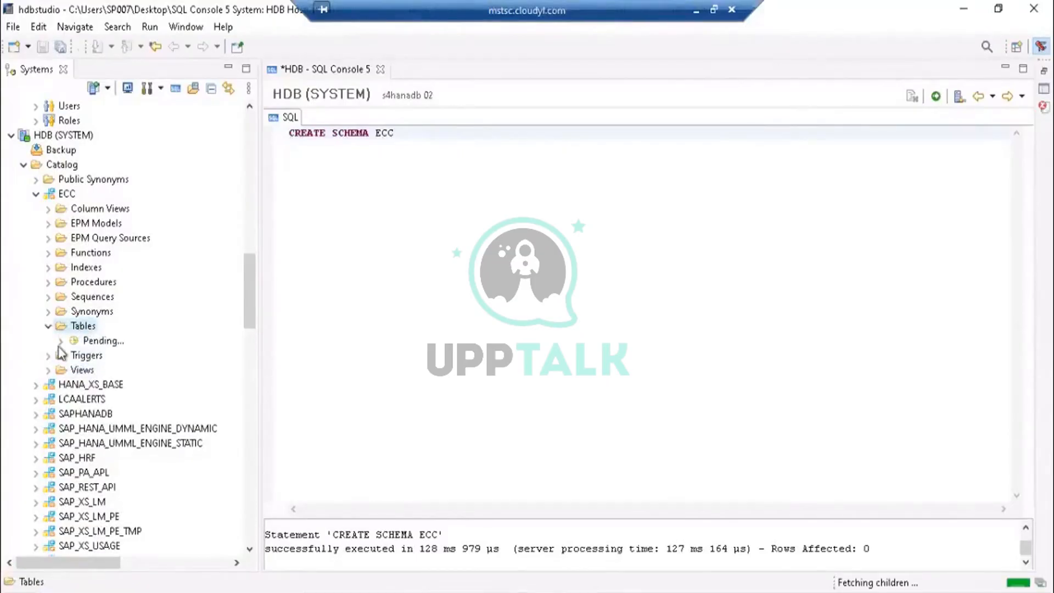
pyautogui.rightClick(83, 329)
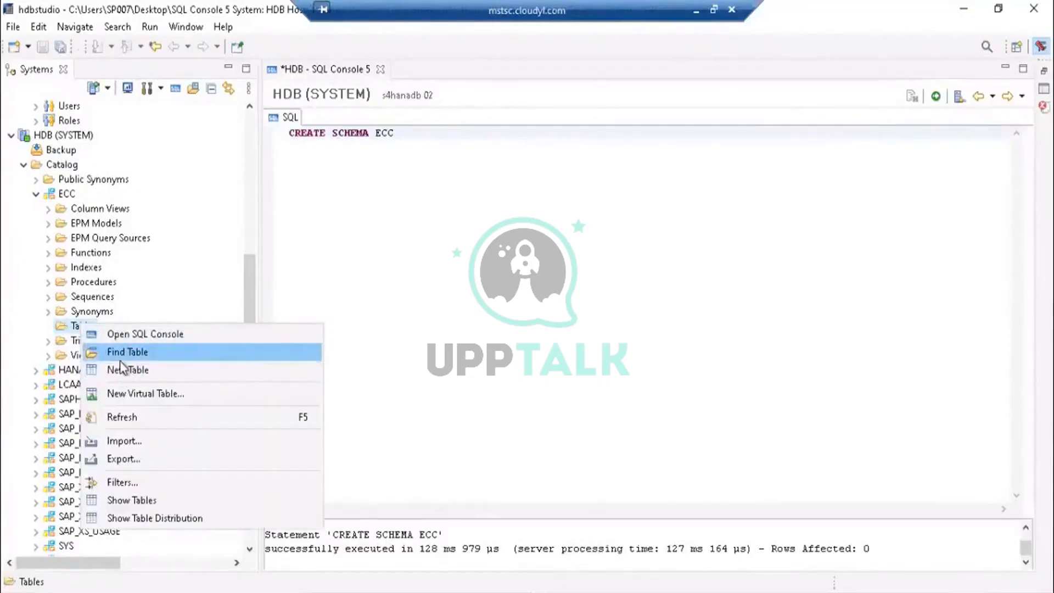
pyautogui.click(122, 394)
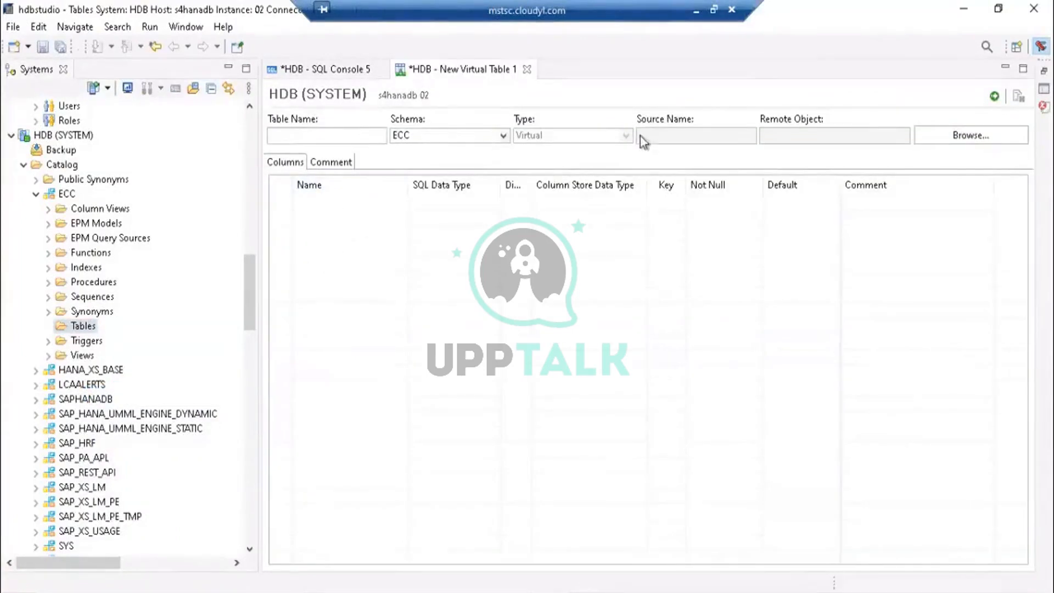
pyautogui.click(527, 69)
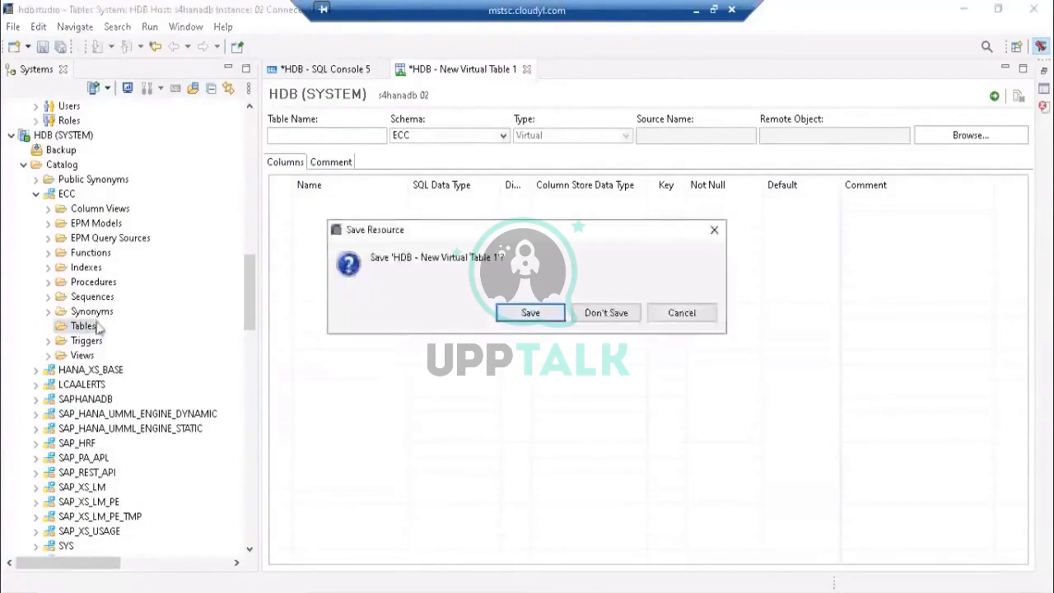
pyautogui.click(607, 313)
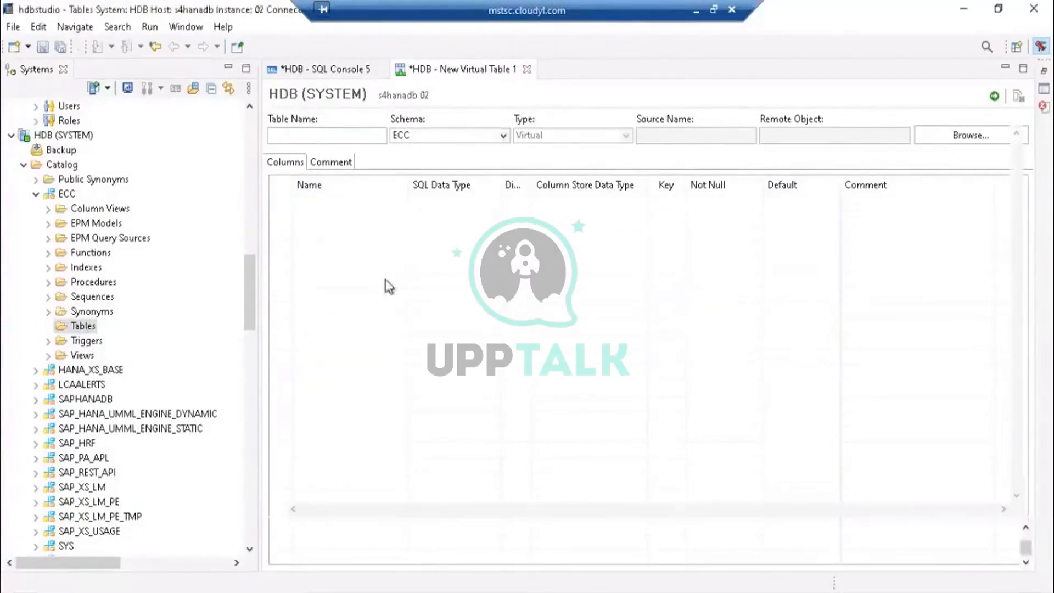
# - Start a new table in schema ECC and define its first column as TST56, marked as a key
pyautogui.rightClick(79, 327)
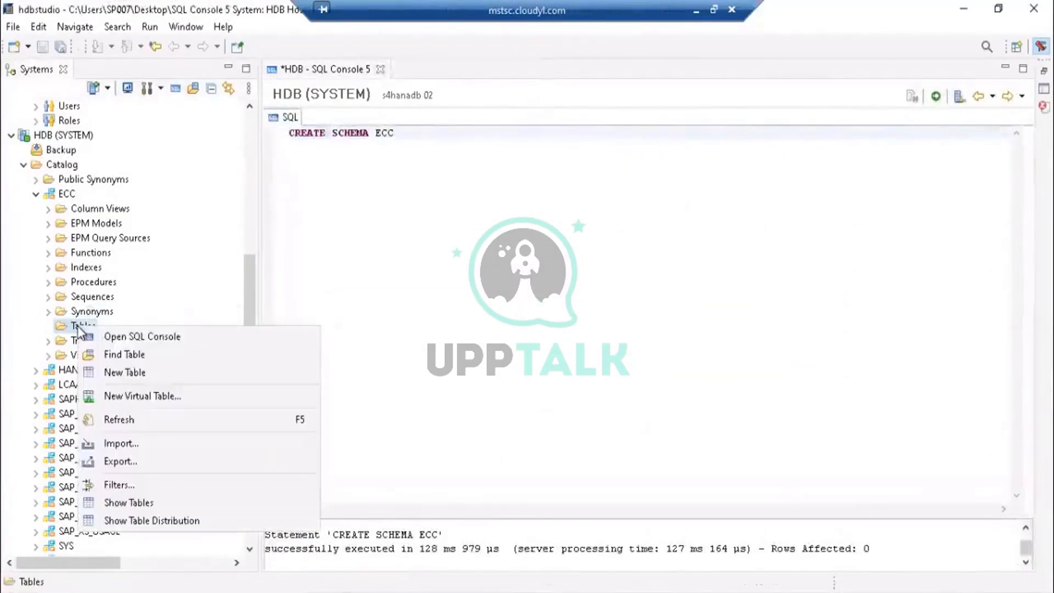
pyautogui.click(117, 368)
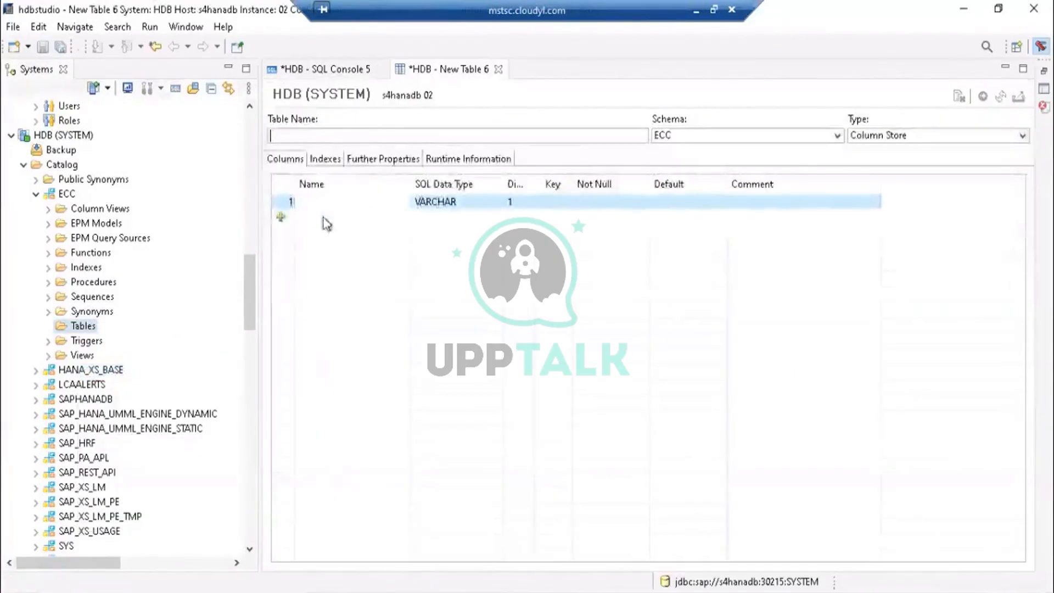
pyautogui.click(347, 203)
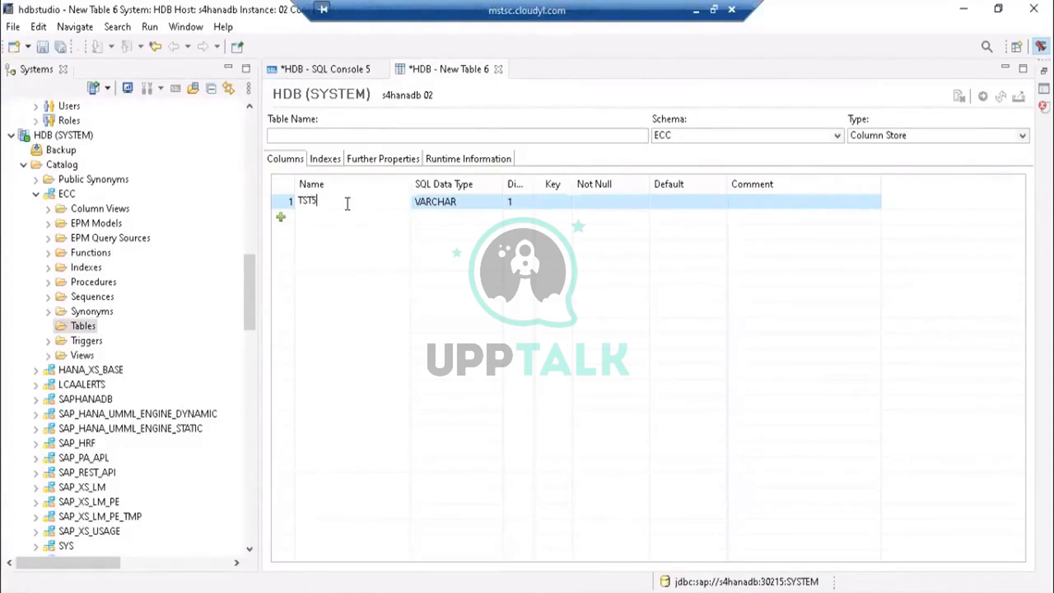
pyautogui.press('Return')
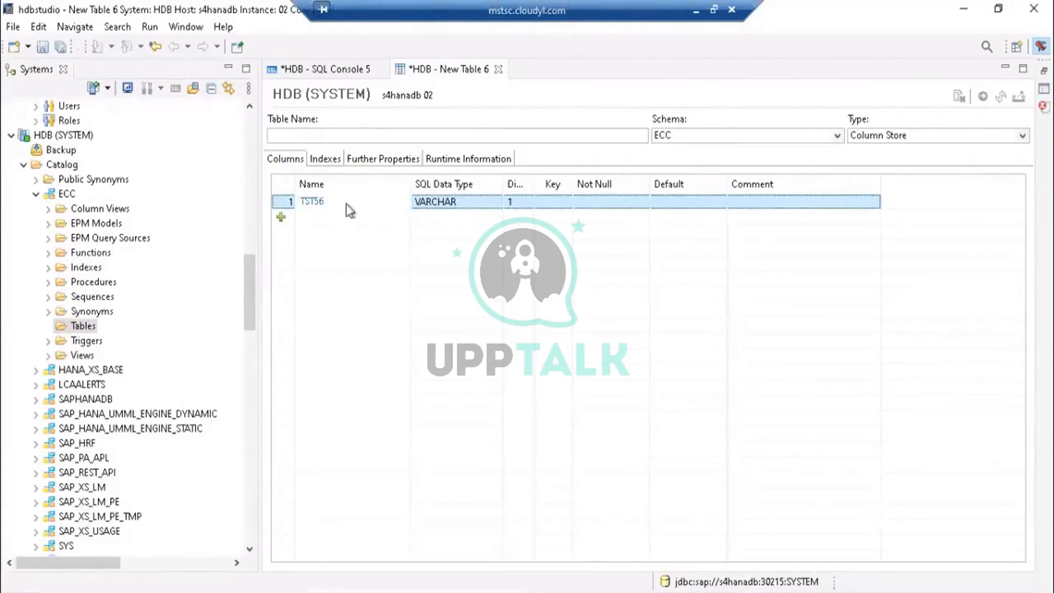
pyautogui.click(544, 203)
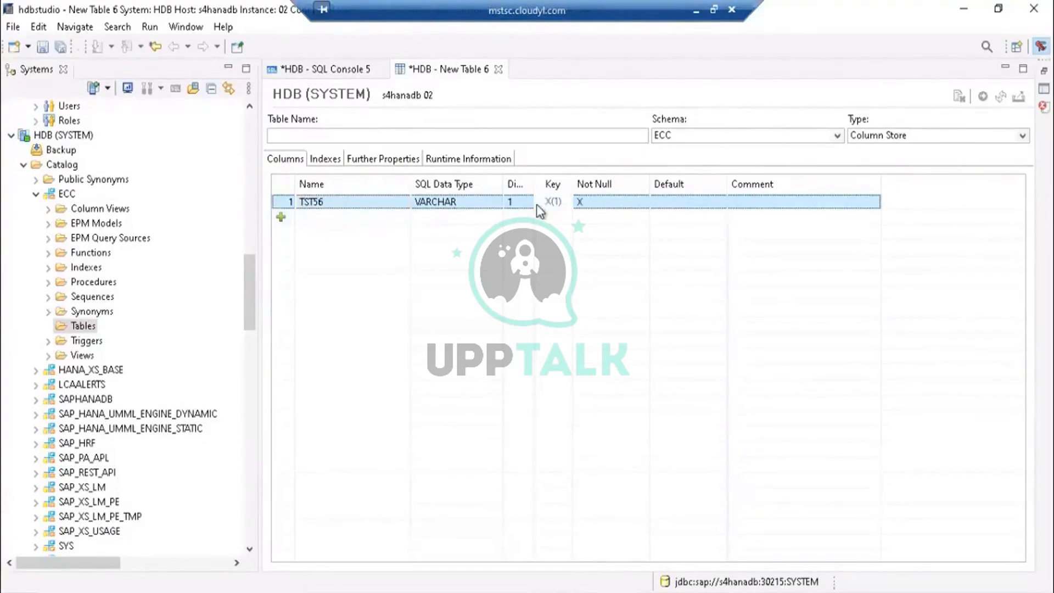
# - Look through the available SQL data types for column TST56 and choose VARCHAR
pyautogui.click(494, 203)
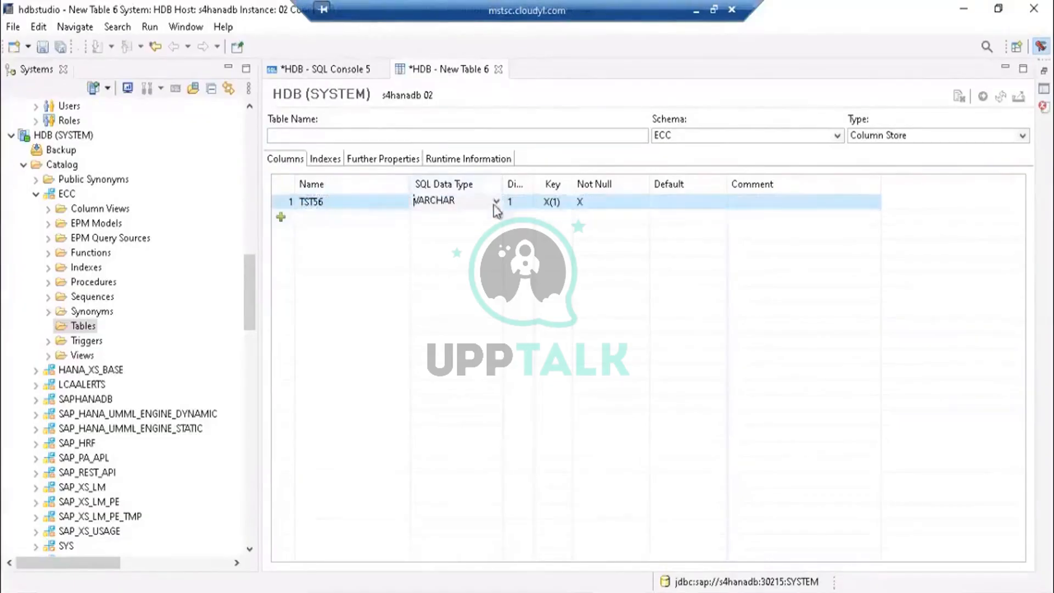
pyautogui.click(496, 202)
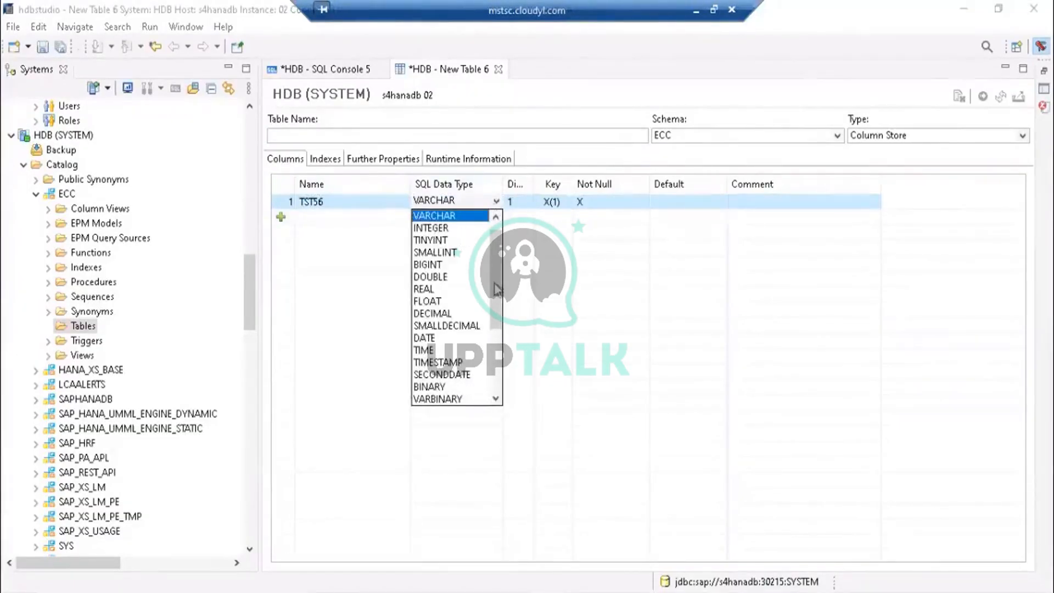
pyautogui.scroll(1, 496, 272)
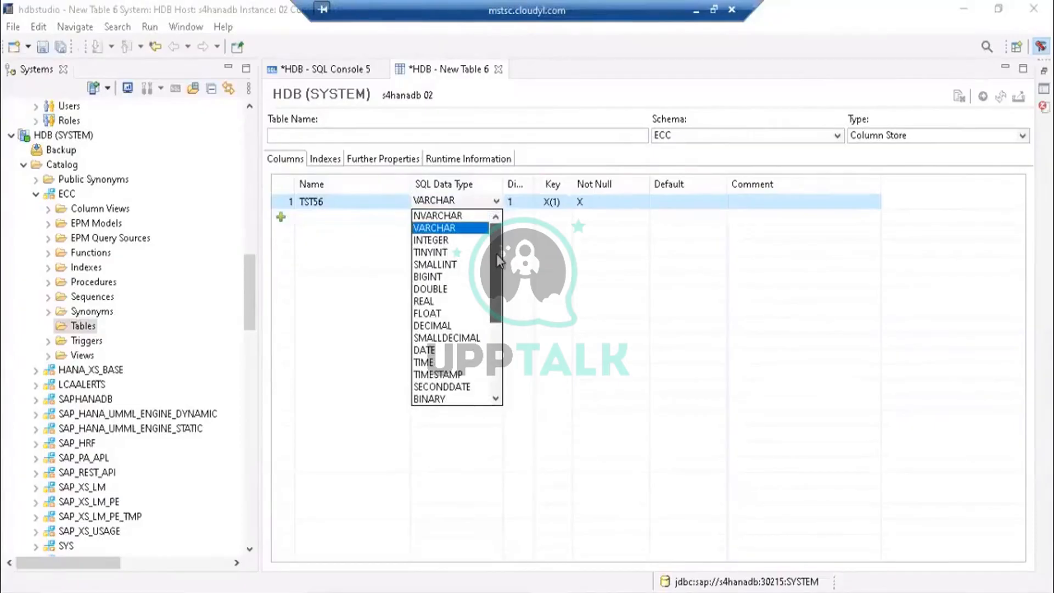
pyautogui.scroll(-5, 496, 256)
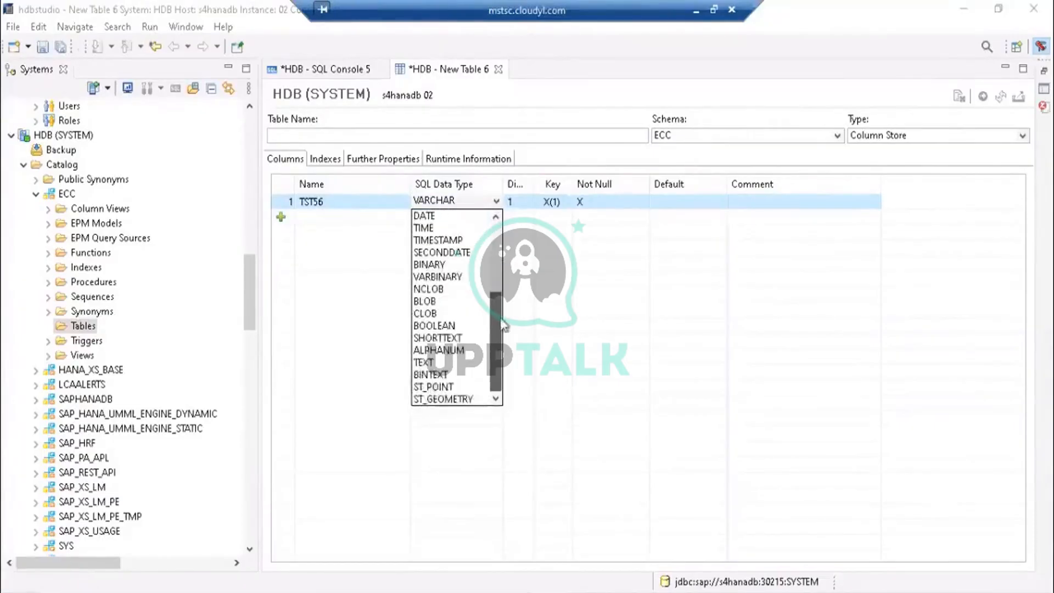
pyautogui.scroll(5, 494, 305)
pyautogui.click(447, 229)
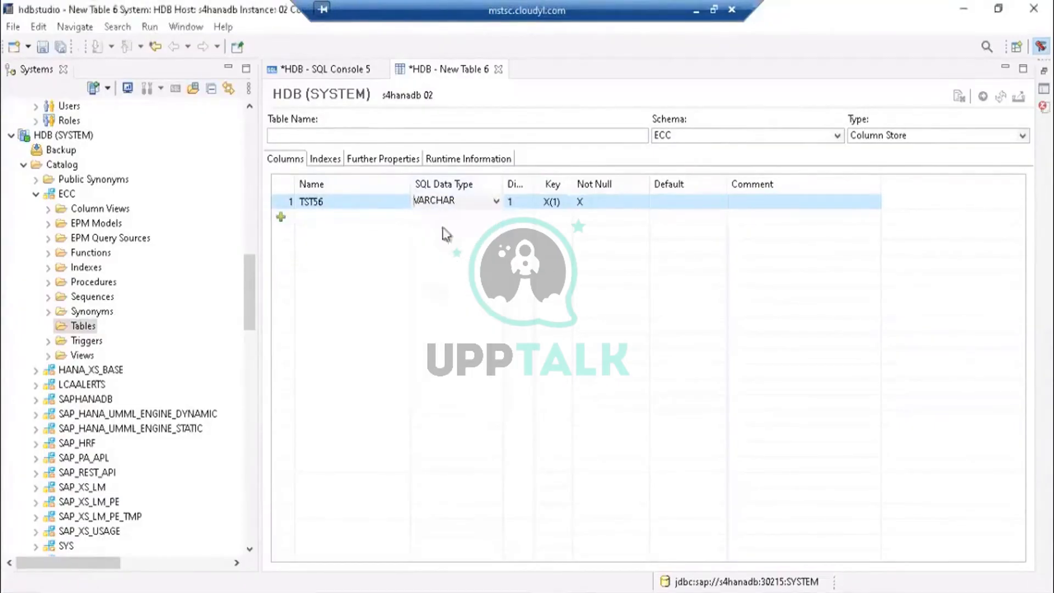
# - Add an index named TST of type Full-Text Index to the new table, and return to its column definitions
pyautogui.click(321, 159)
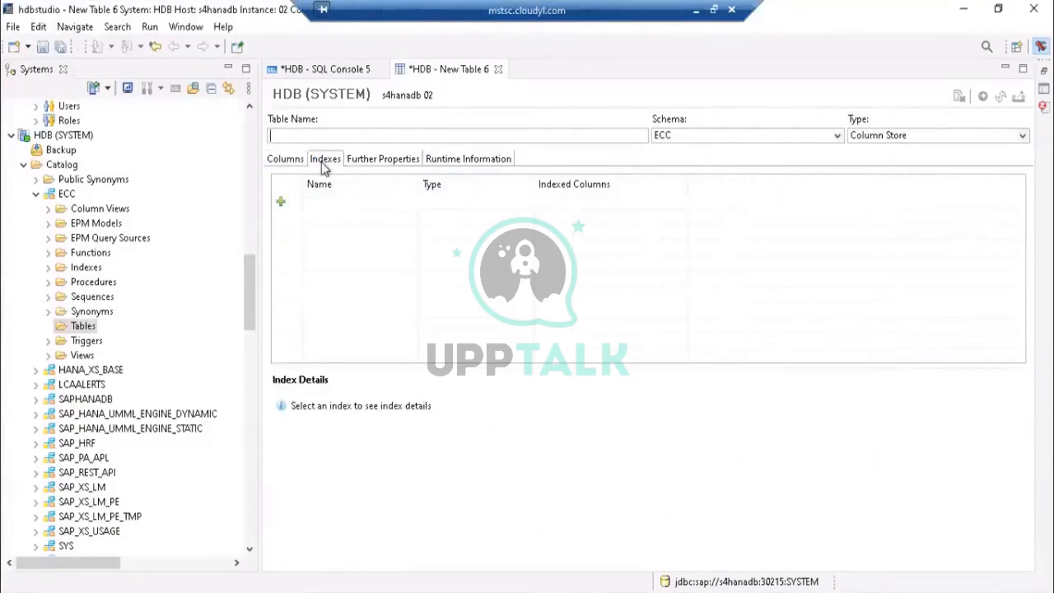
pyautogui.click(281, 202)
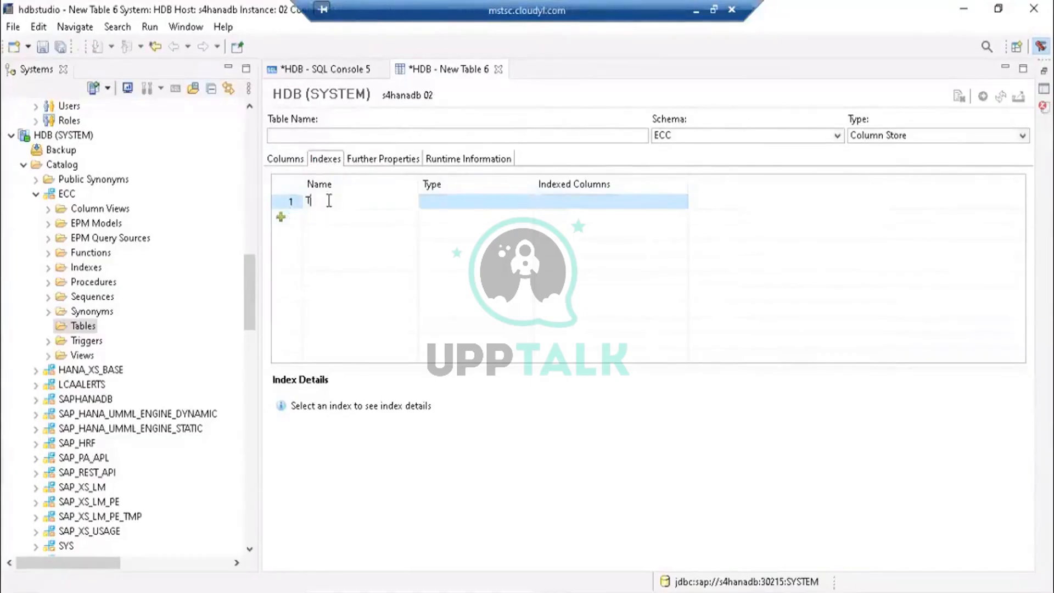
pyautogui.click(450, 203)
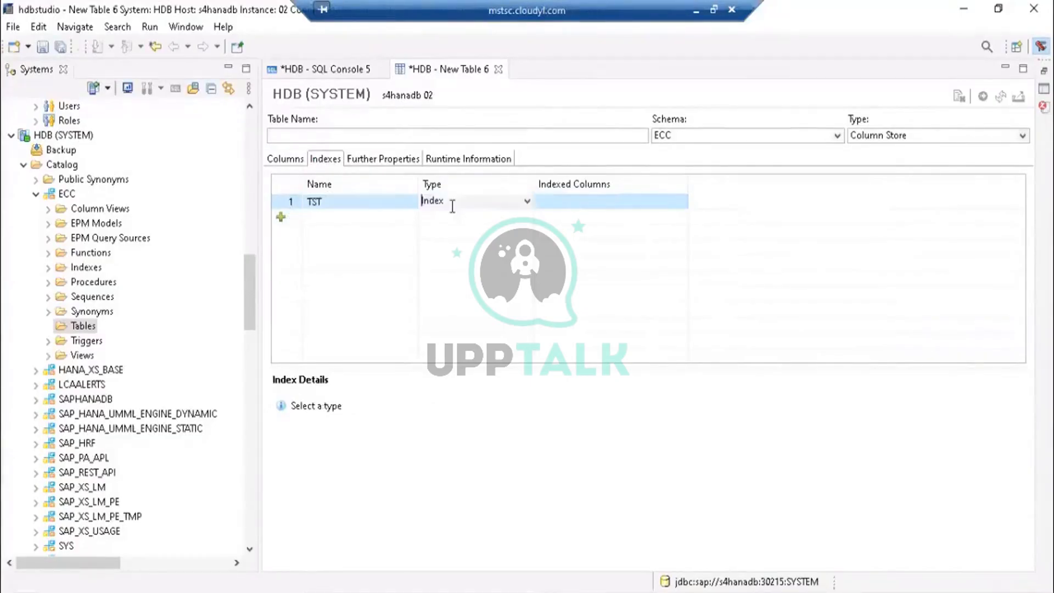
pyautogui.click(527, 202)
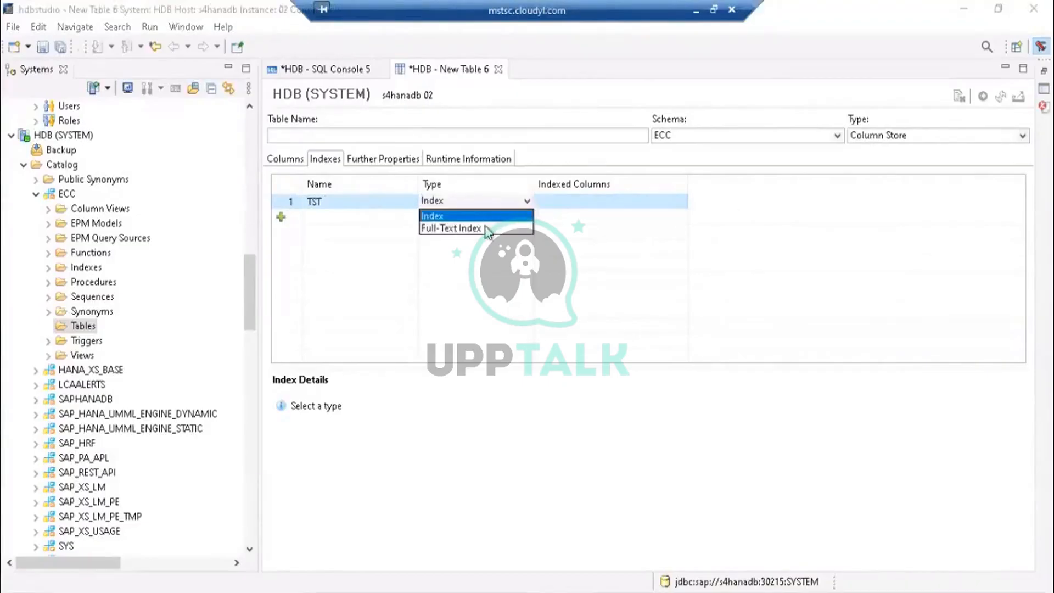
pyautogui.click(489, 227)
pyautogui.click(578, 206)
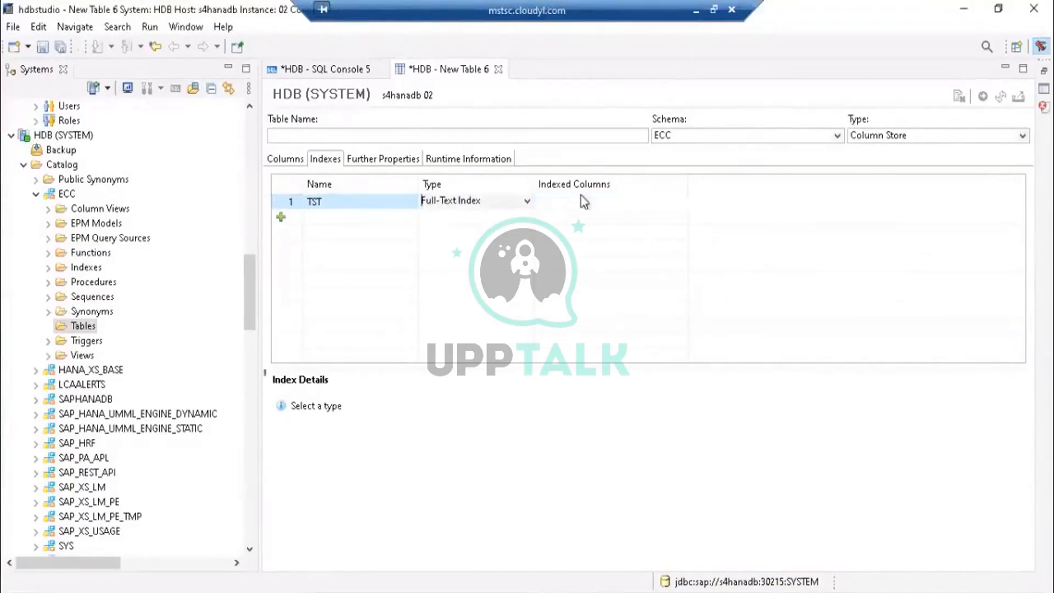
pyautogui.click(461, 202)
pyautogui.click(407, 201)
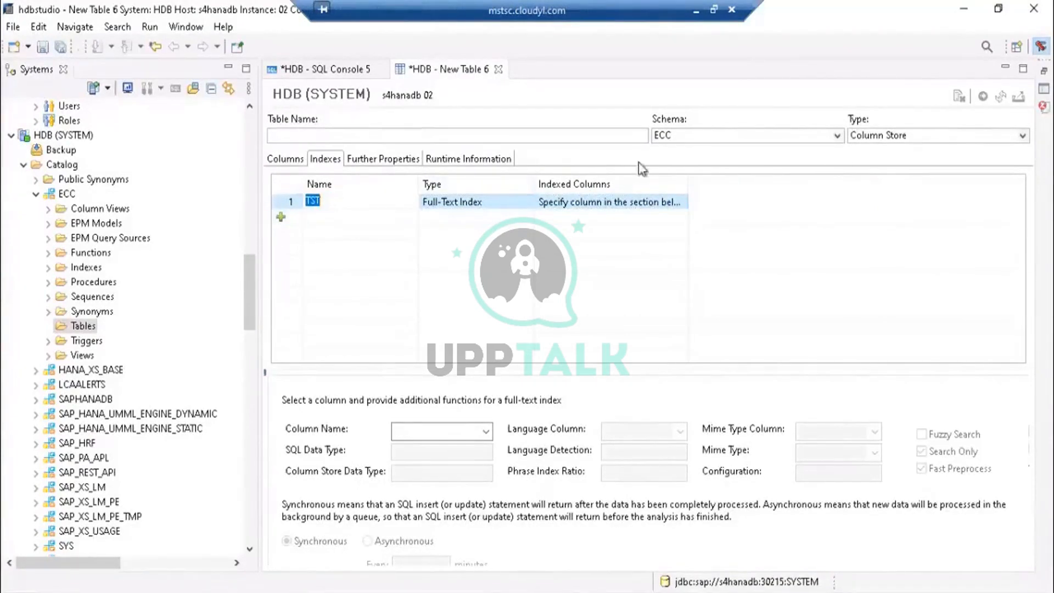
pyautogui.click(285, 164)
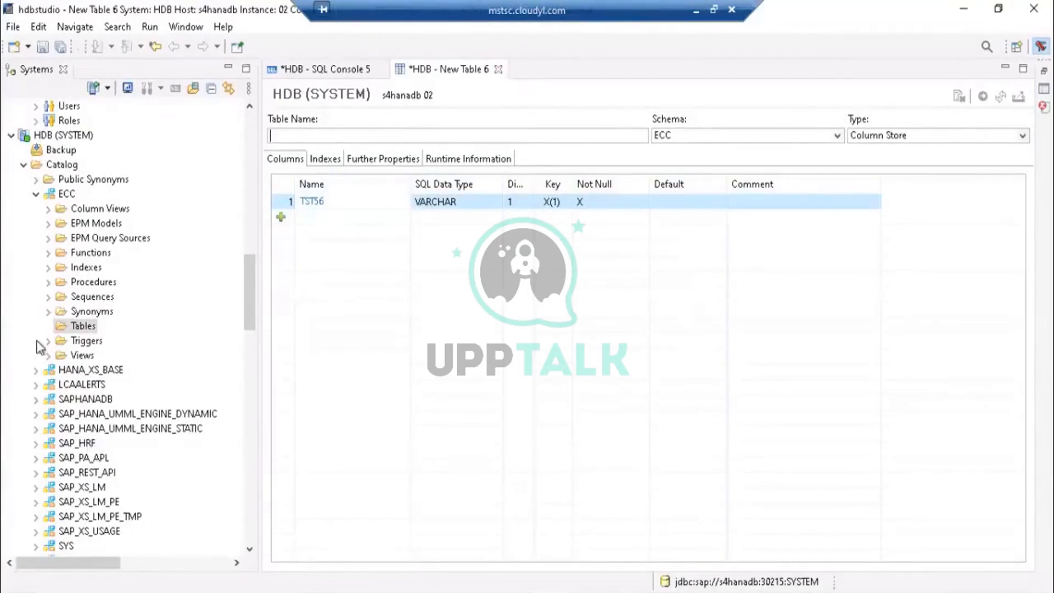
# - Expand the Views and Synonyms folders of schema ECC to check their contents, and select the schema
pyautogui.click(48, 353)
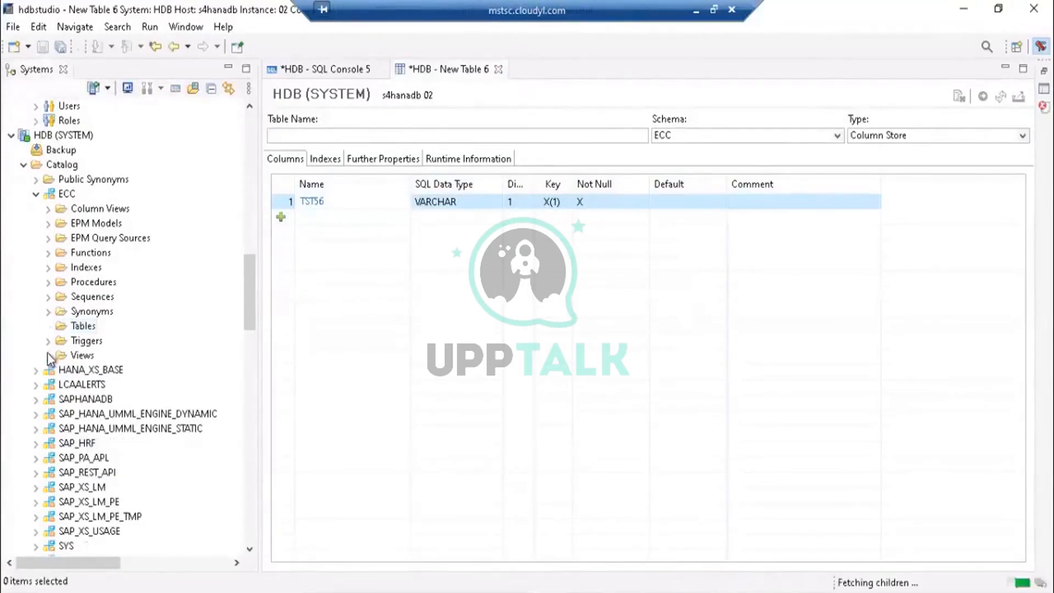
pyautogui.click(47, 311)
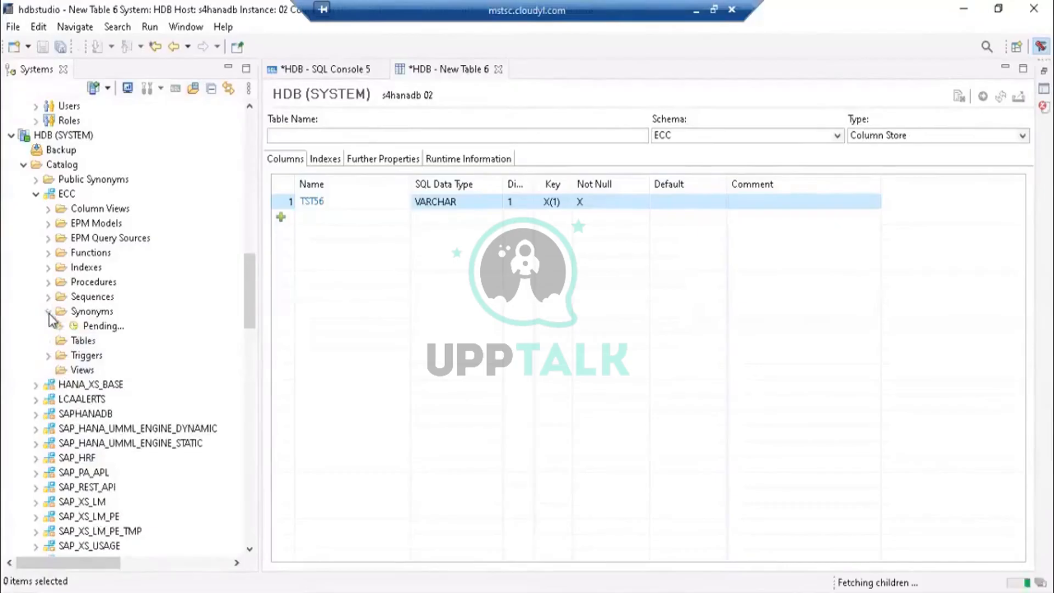
pyautogui.click(62, 196)
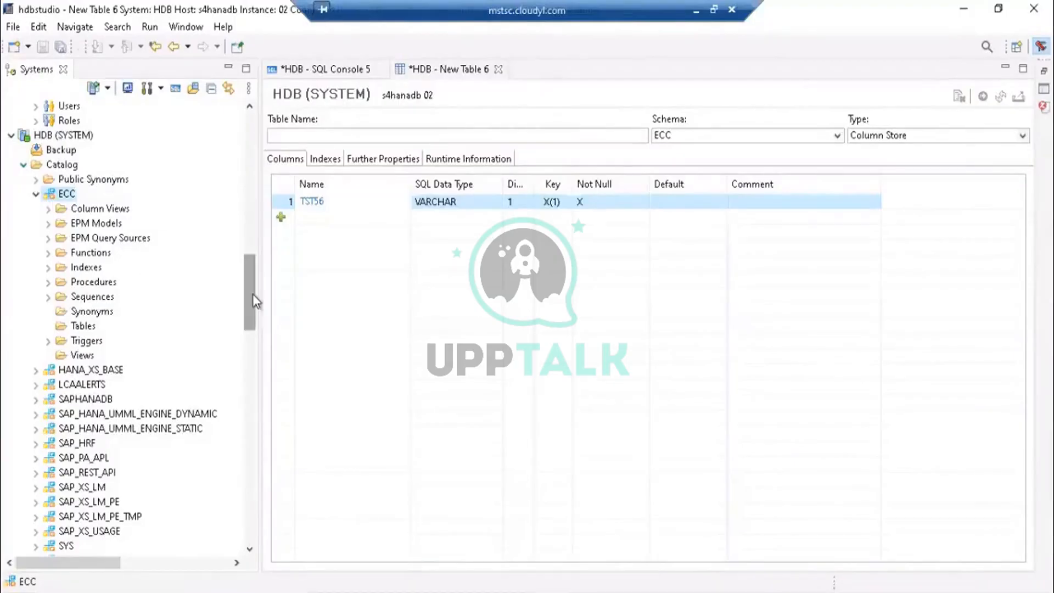
# - Open user BEST from the security users of the HDB (SYSTEM) connection and display its object privileges
pyautogui.scroll(-1, 252, 291)
pyautogui.moveTo(254, 470); pyautogui.dragTo(250, 540)
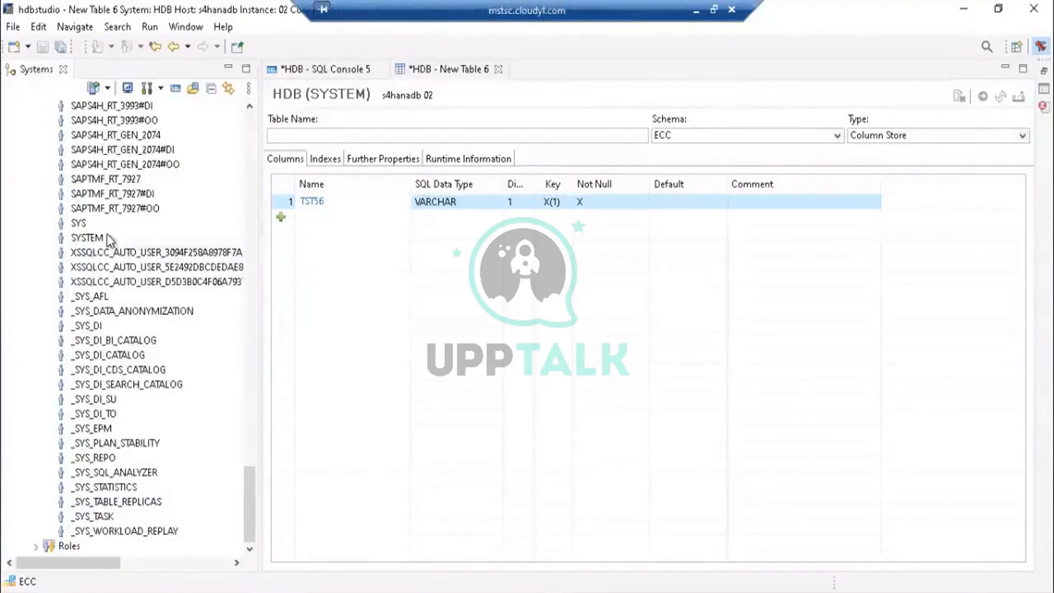
pyautogui.moveTo(251, 497); pyautogui.dragTo(250, 395)
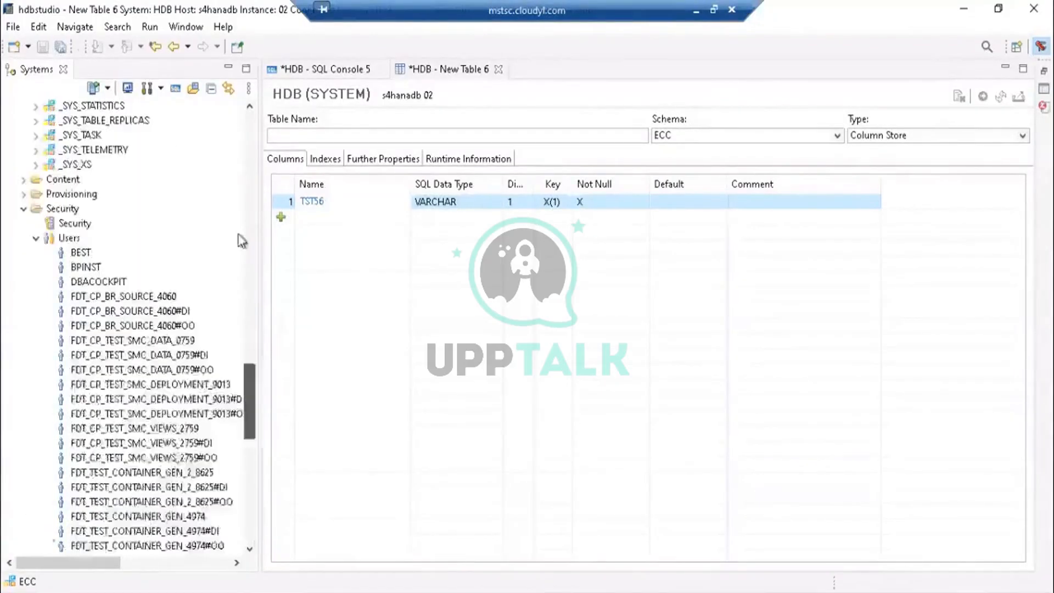
pyautogui.moveTo(250, 242); pyautogui.dragTo(250, 387)
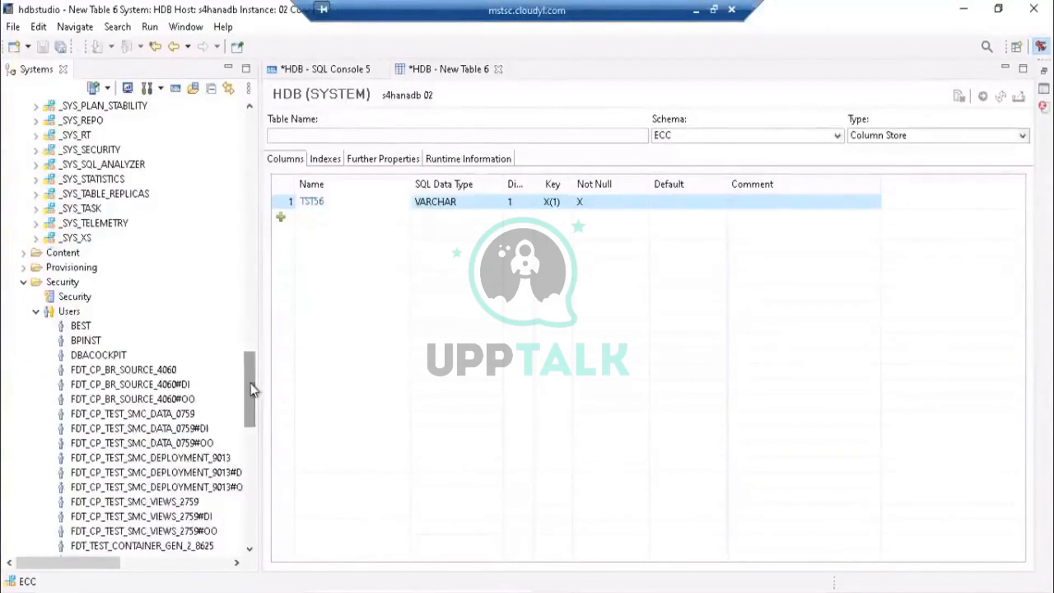
pyautogui.click(78, 324)
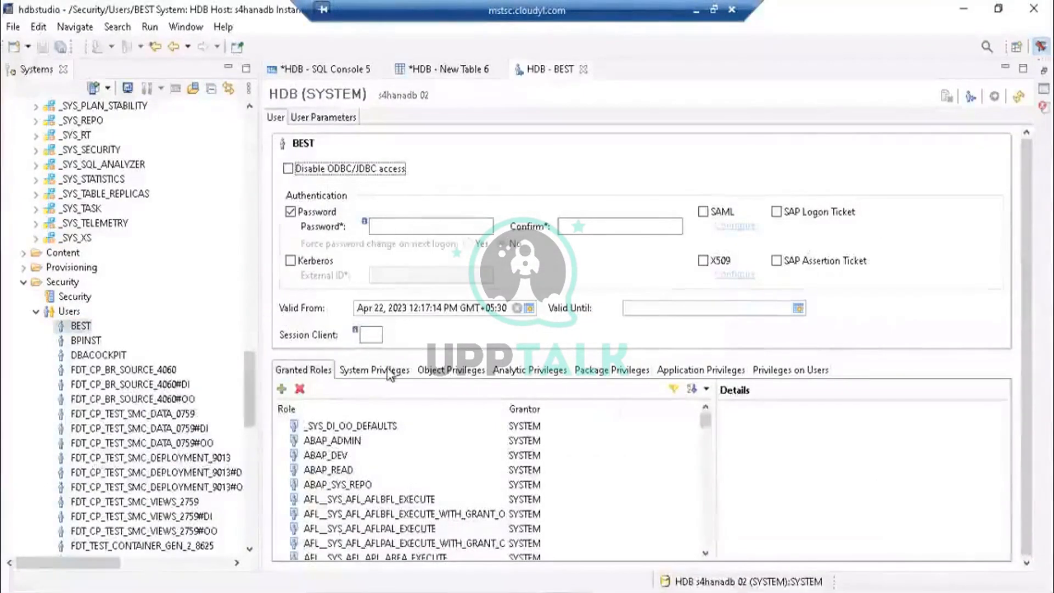
pyautogui.click(458, 372)
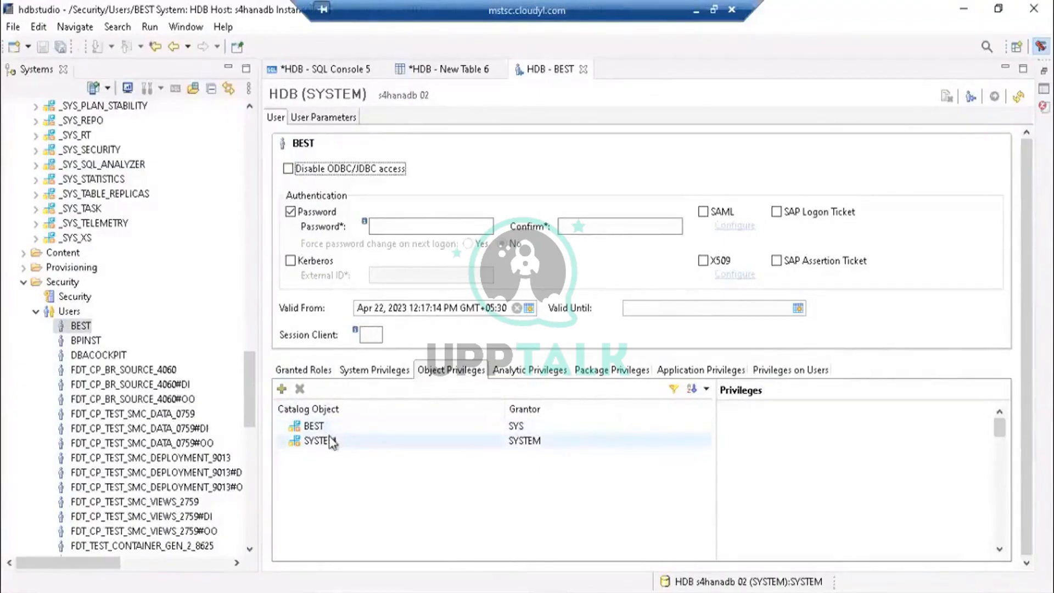
# - Search the catalog objects for ECC and add schema ECC to the object privileges of user BEST
pyautogui.click(282, 389)
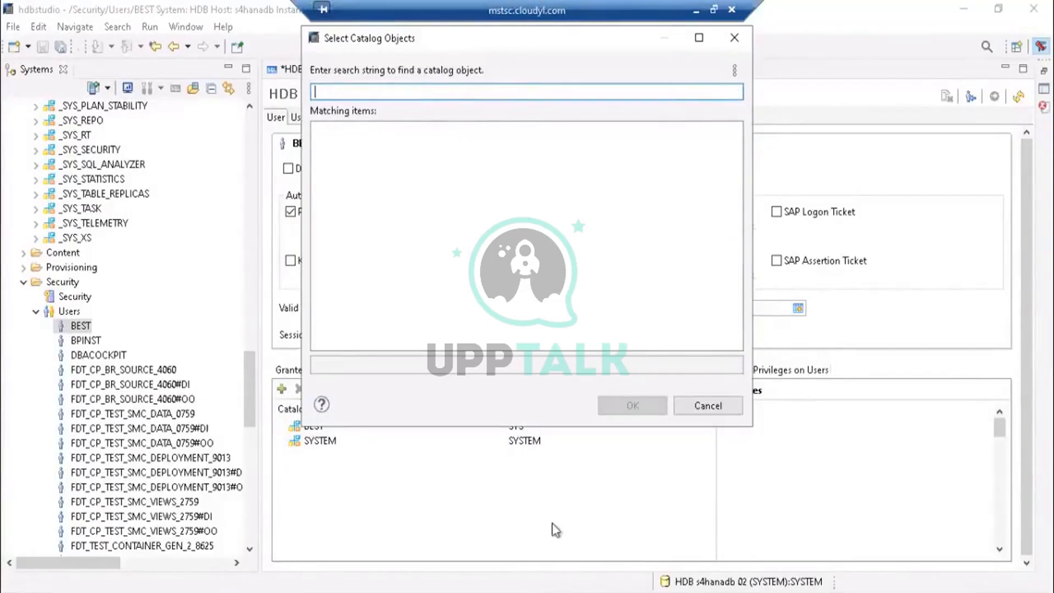
pyautogui.click(571, 592)
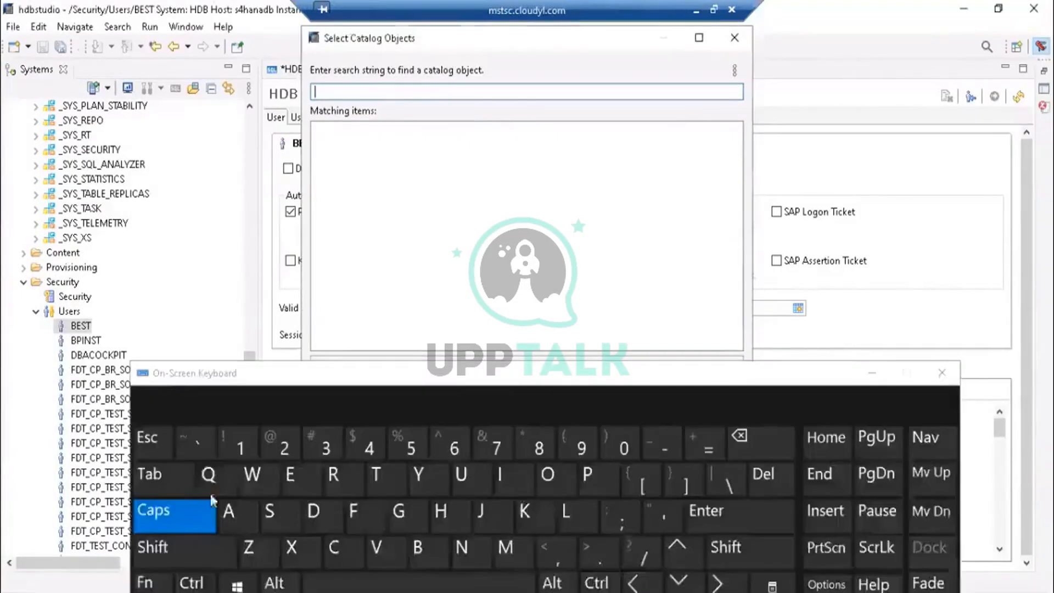
pyautogui.click(289, 473)
pyautogui.click(335, 552)
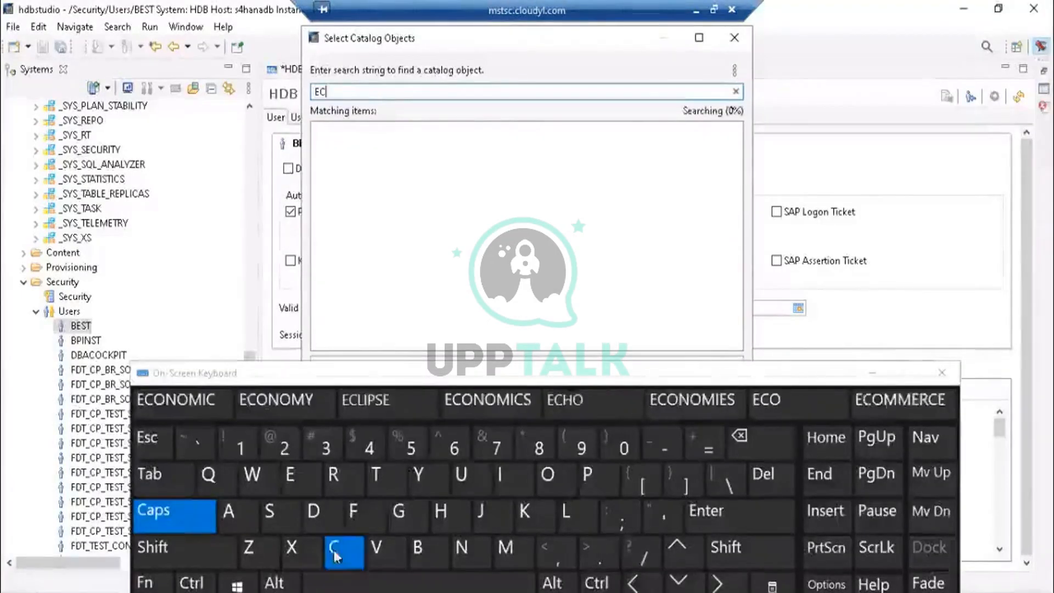
pyautogui.click(335, 552)
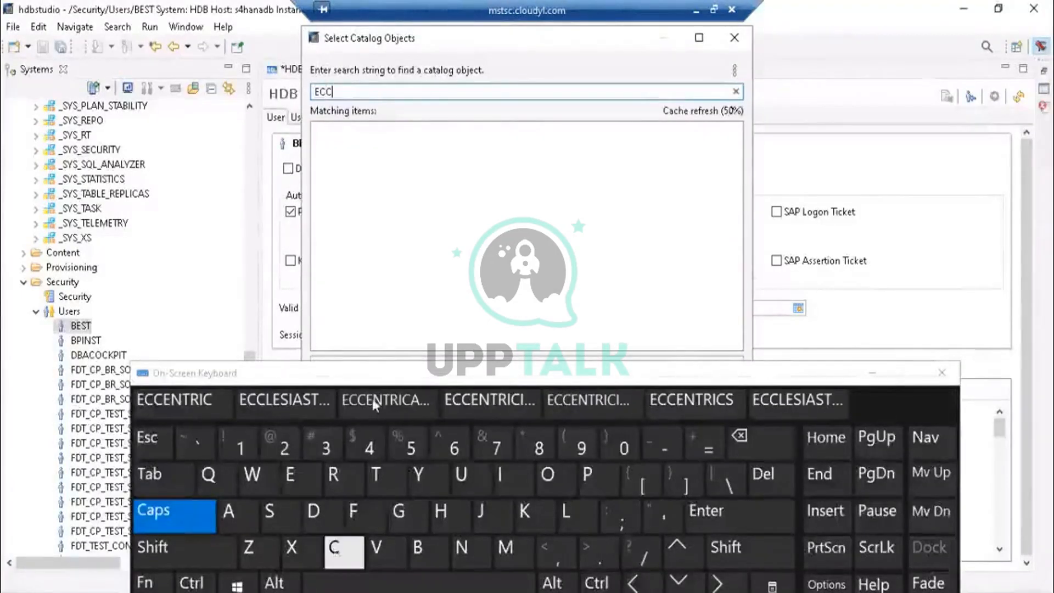
pyautogui.click(872, 373)
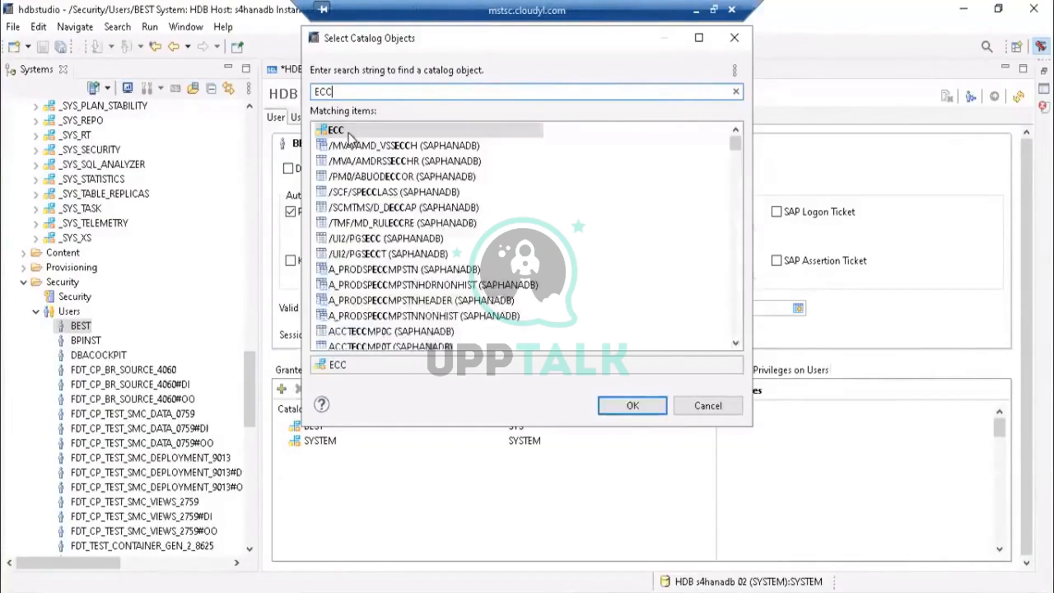
pyautogui.click(348, 132)
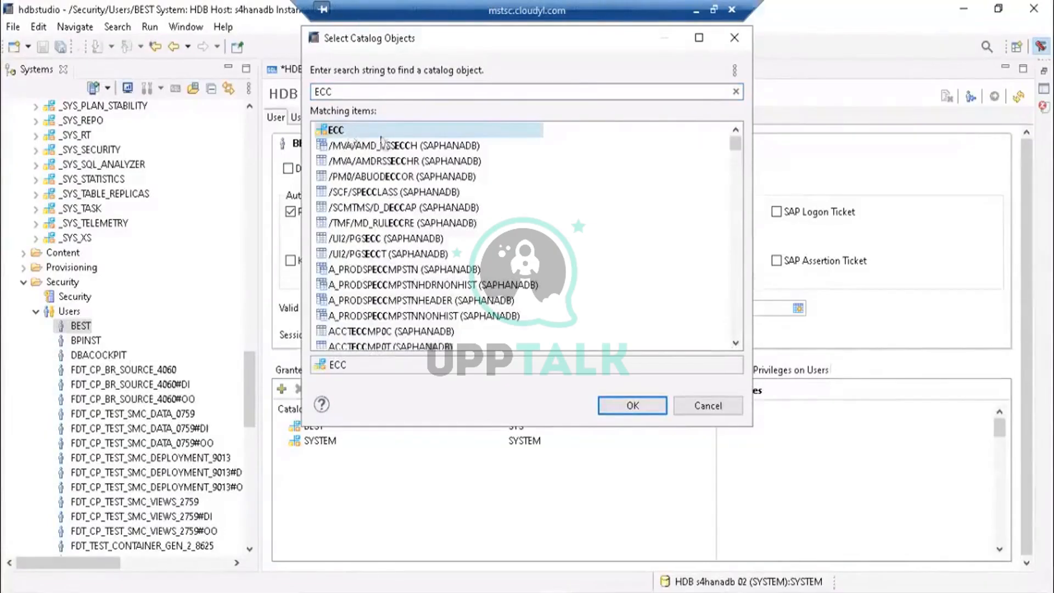
pyautogui.click(633, 404)
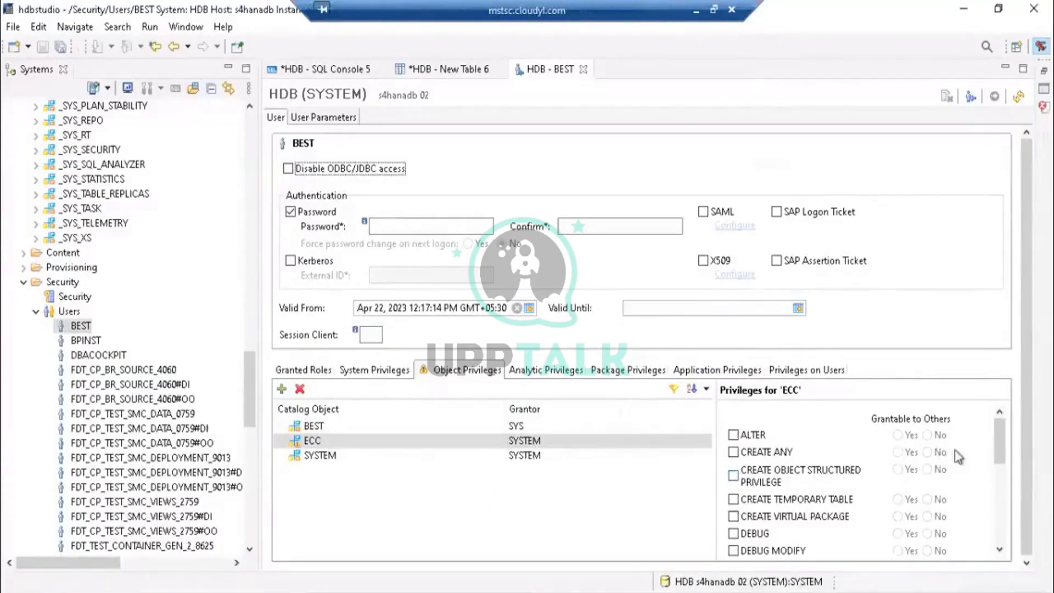
# - Grant user BEST the SELECT, EXECUTE and DROP privileges on ECC, not grantable to others, and deploy the change
pyautogui.moveTo(997, 440); pyautogui.dragTo(993, 500)
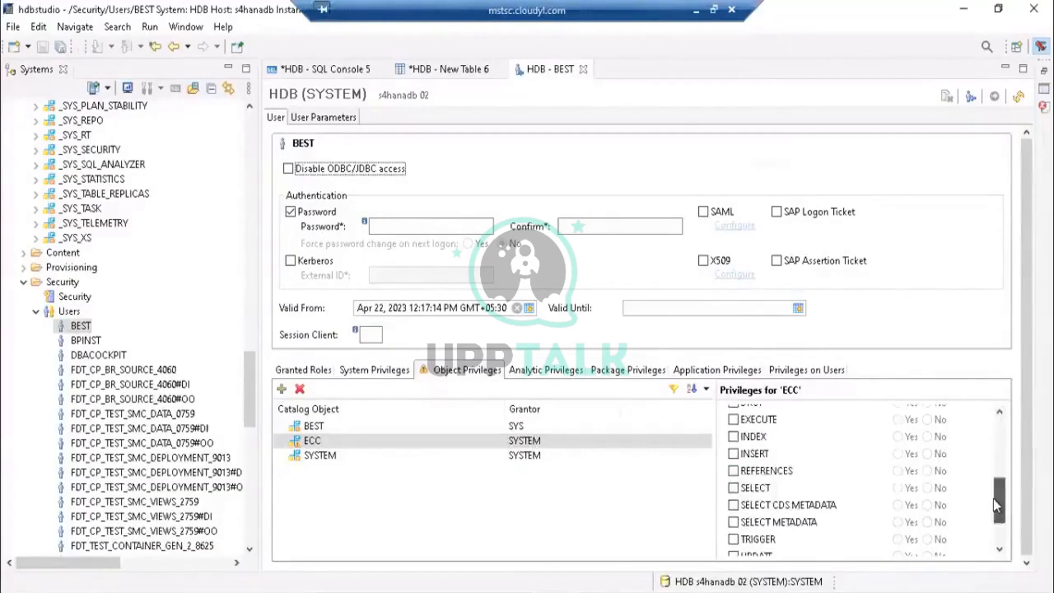
pyautogui.moveTo(994, 498); pyautogui.dragTo(993, 507)
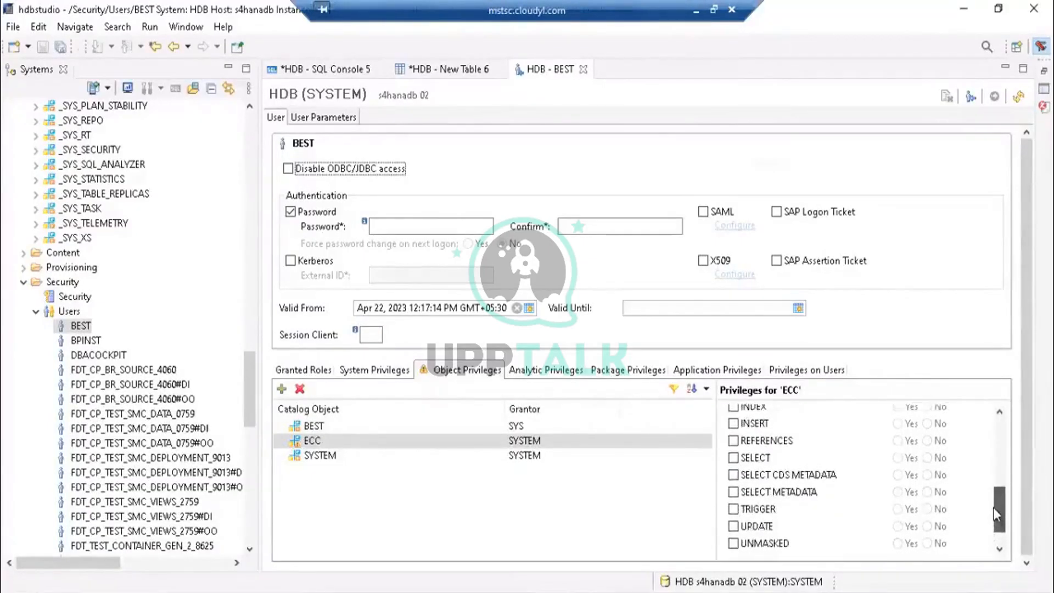
pyautogui.click(734, 458)
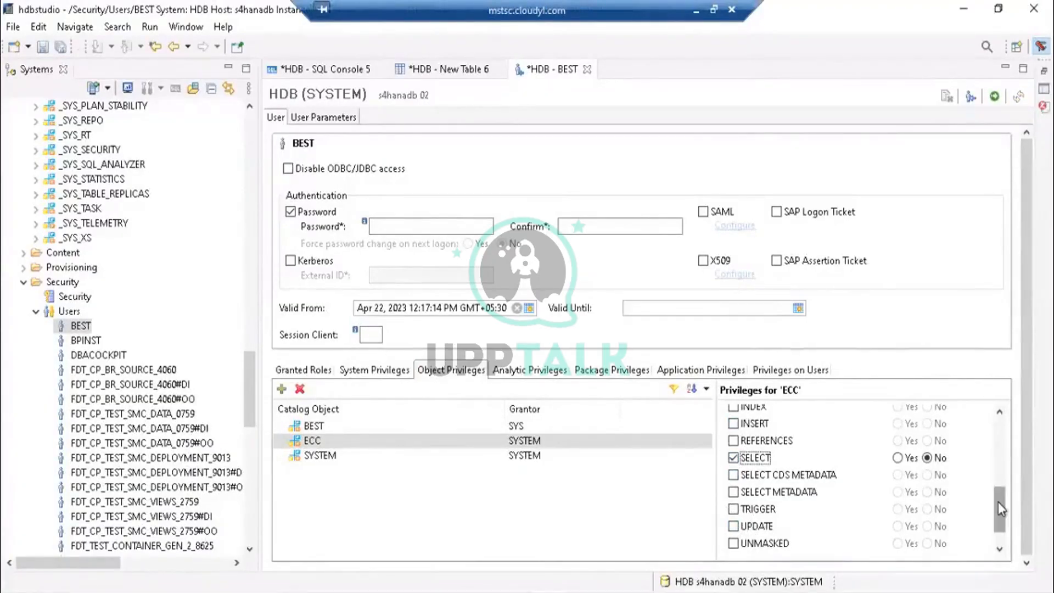
pyautogui.moveTo(998, 502); pyautogui.dragTo(999, 485)
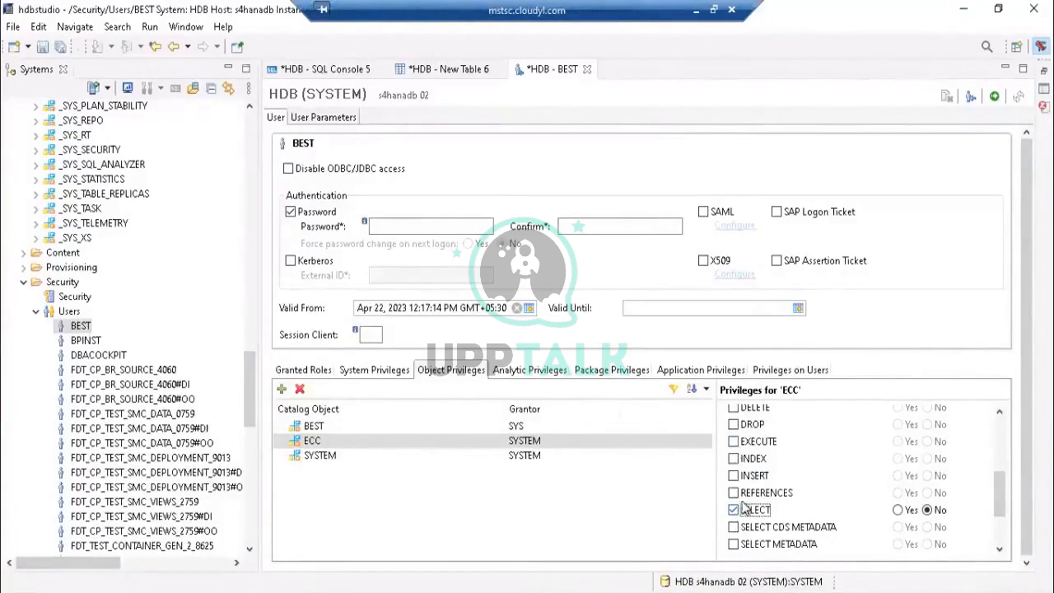
pyautogui.click(733, 442)
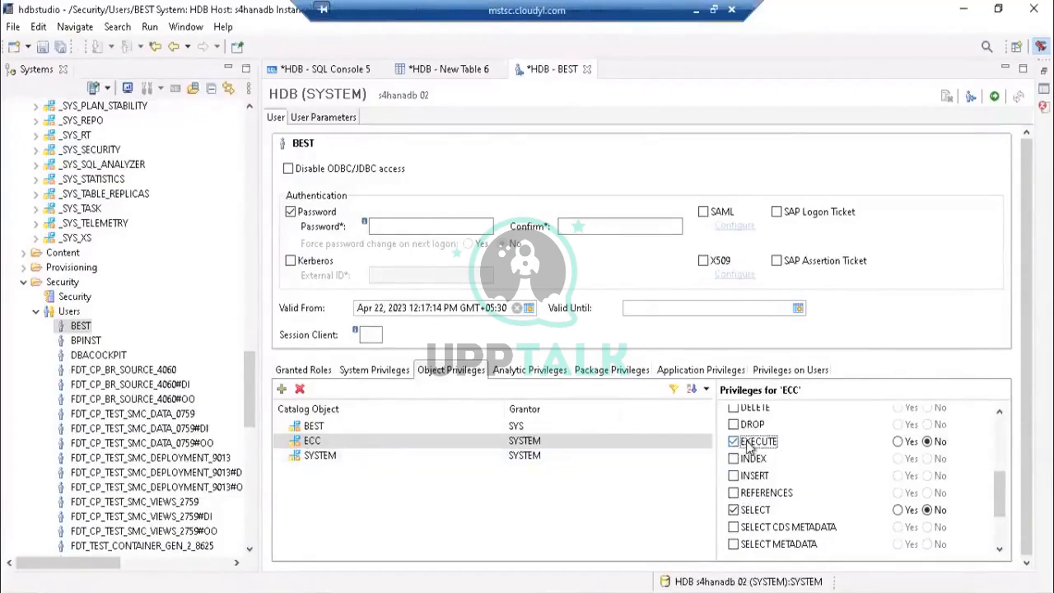
pyautogui.click(734, 426)
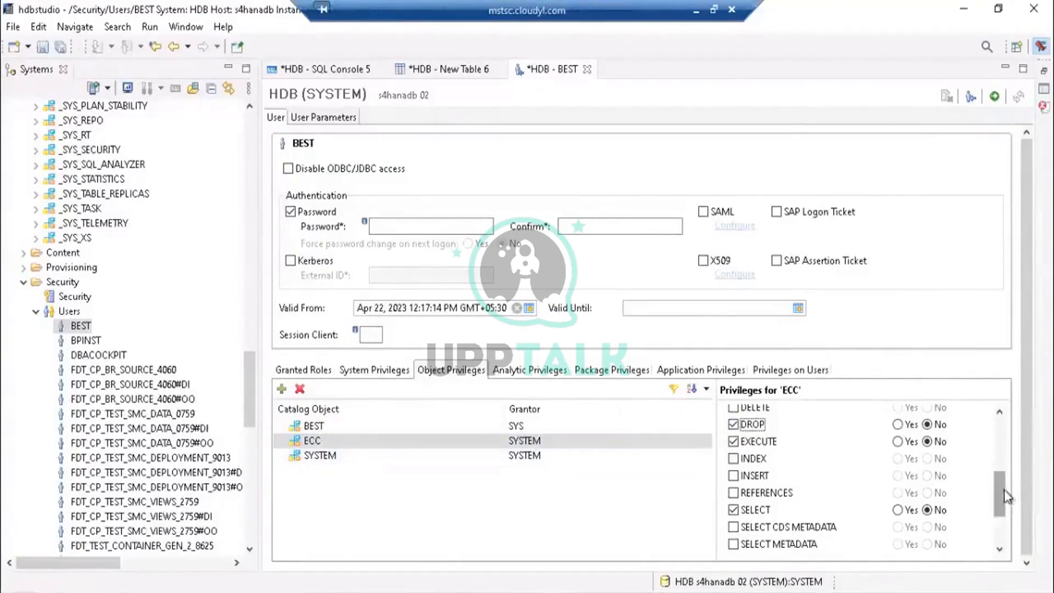
pyautogui.moveTo(1002, 486)
pyautogui.mouseDown()
pyautogui.moveTo(1003, 431)
pyautogui.moveTo(1002, 490)
pyautogui.mouseUp()
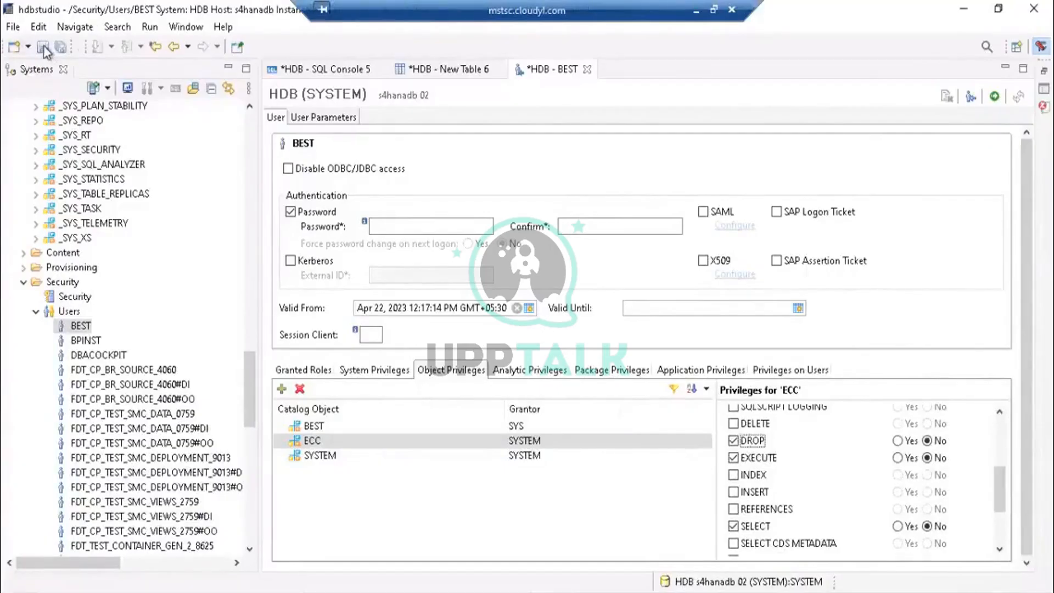
pyautogui.click(999, 100)
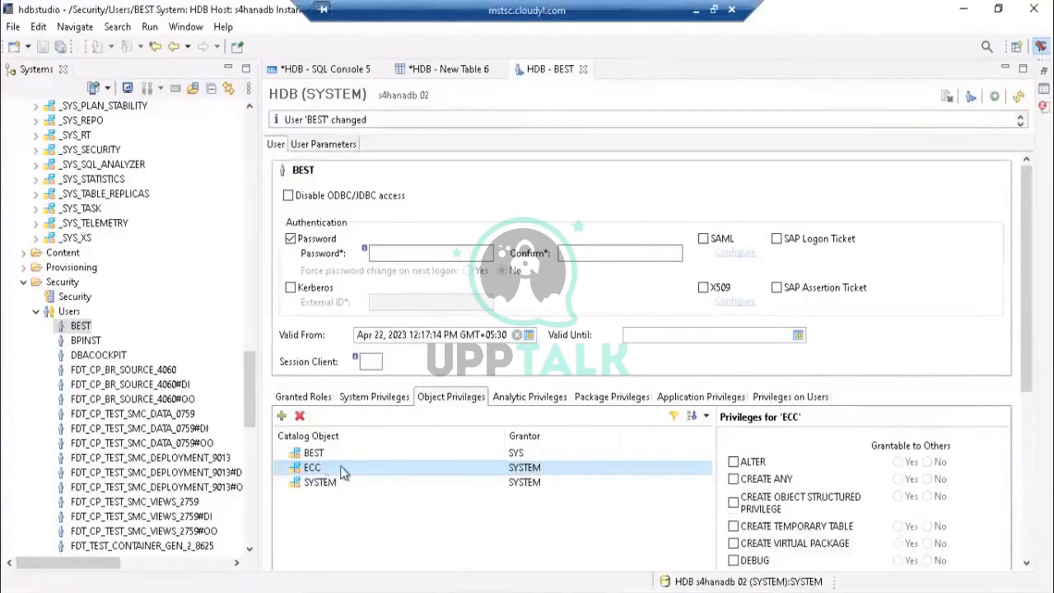
# - Review the privileges granted on ECC to user BEST, and select the Views folder of schema ECC in the catalog
pyautogui.click(328, 481)
pyautogui.click(325, 482)
pyautogui.click(332, 472)
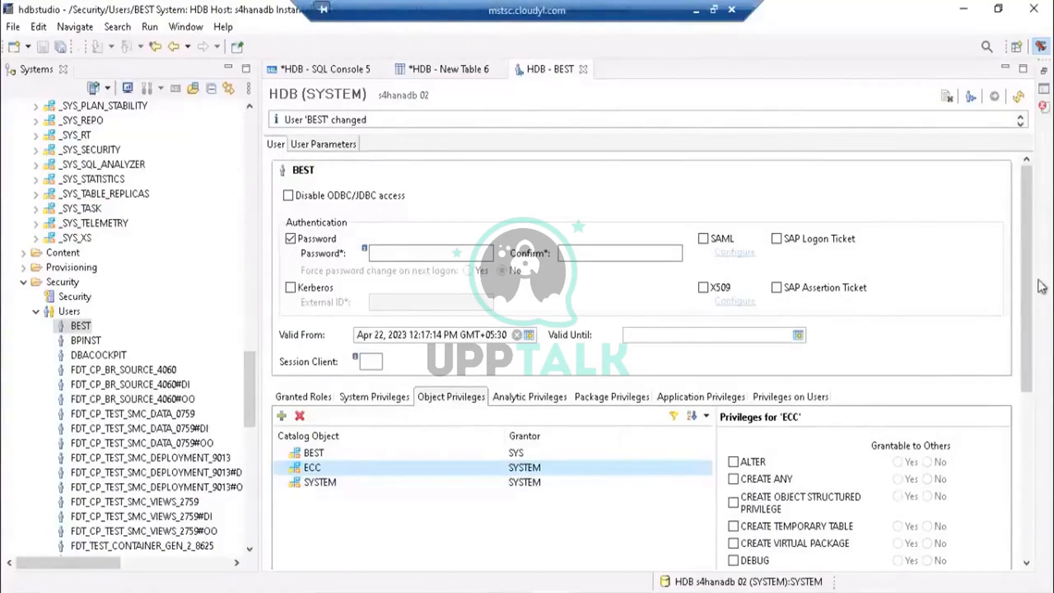
pyautogui.moveTo(1027, 286); pyautogui.dragTo(1037, 347)
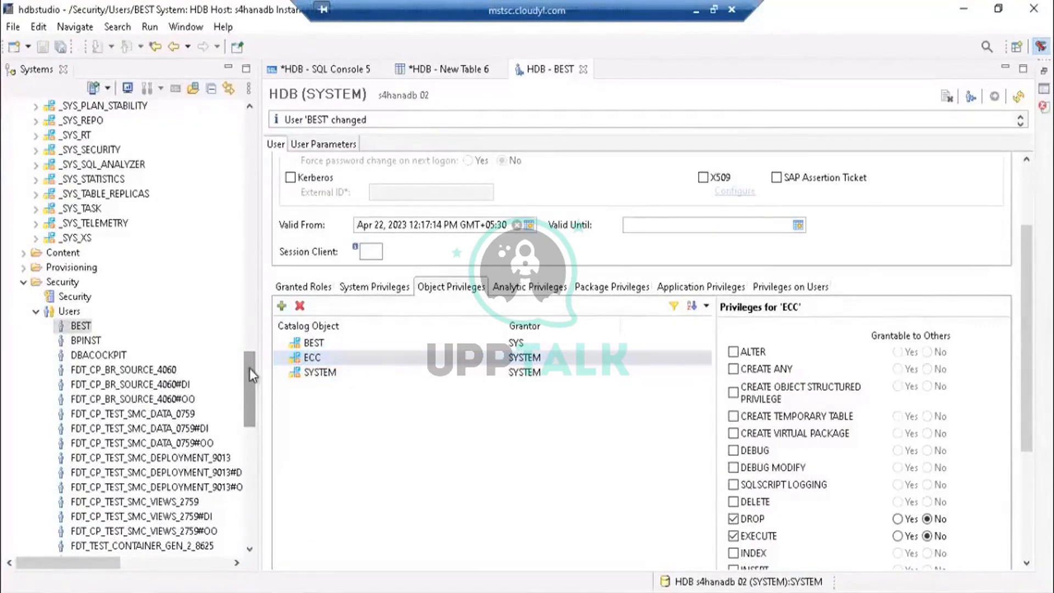
pyautogui.moveTo(249, 368); pyautogui.dragTo(255, 276)
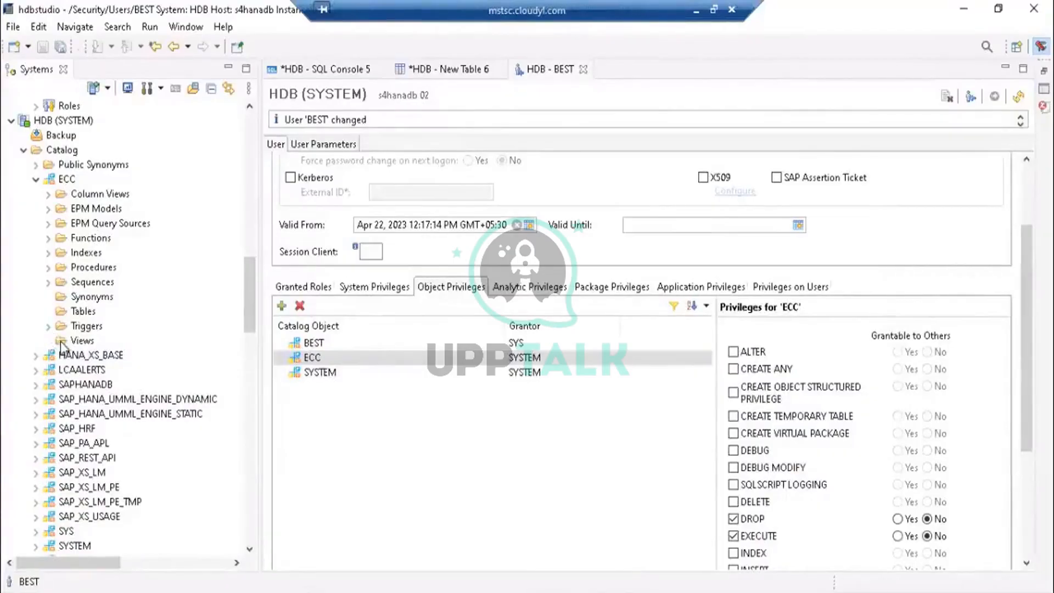
pyautogui.click(87, 343)
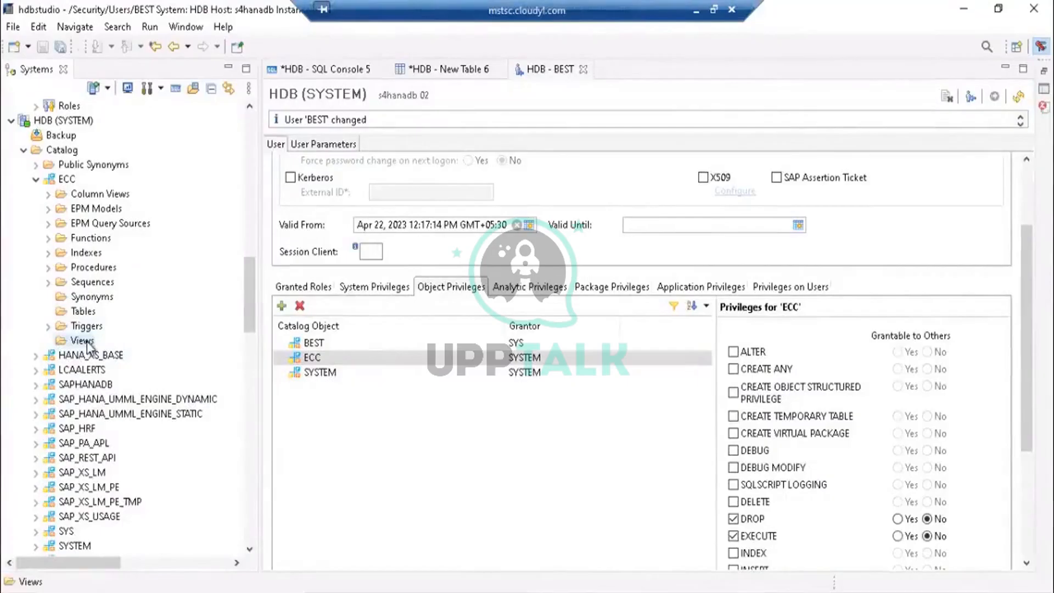
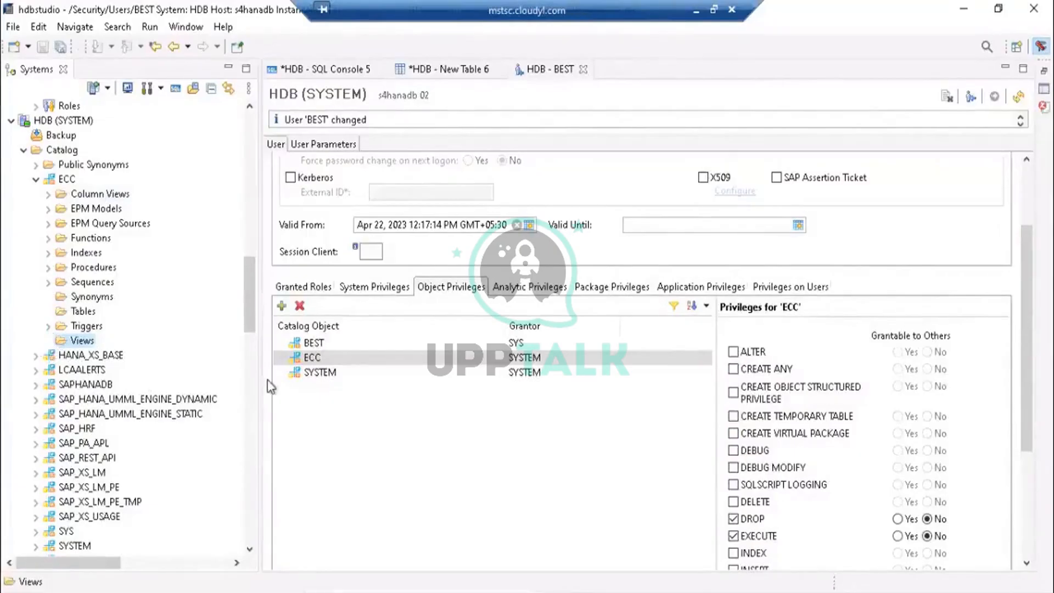
# - Compare the privileges user BEST has on the catalog objects BEST, ECC and SYSTEM, ending on ECC
pyautogui.click(339, 359)
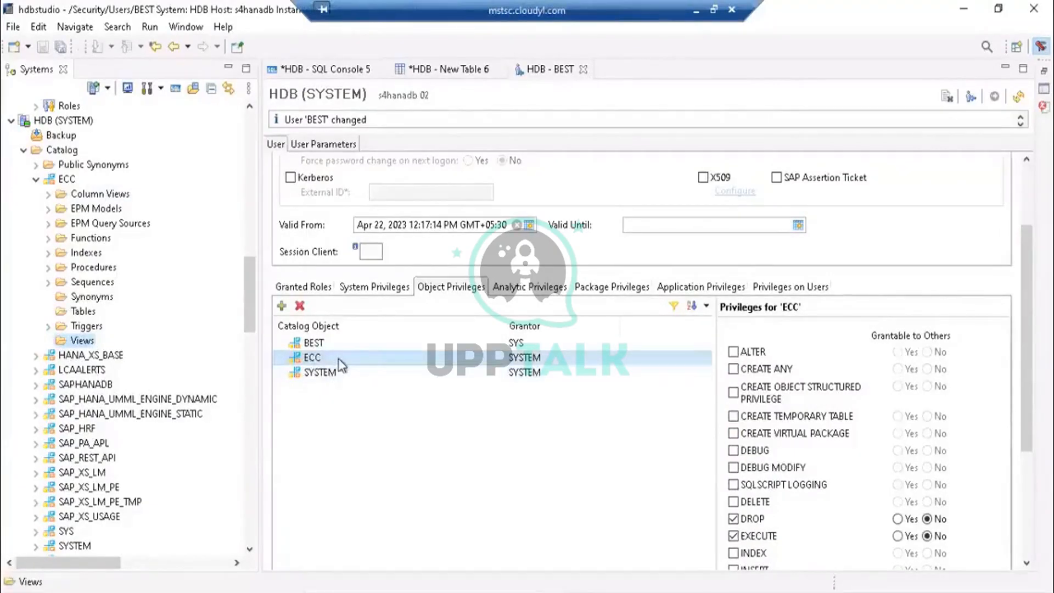
pyautogui.click(326, 373)
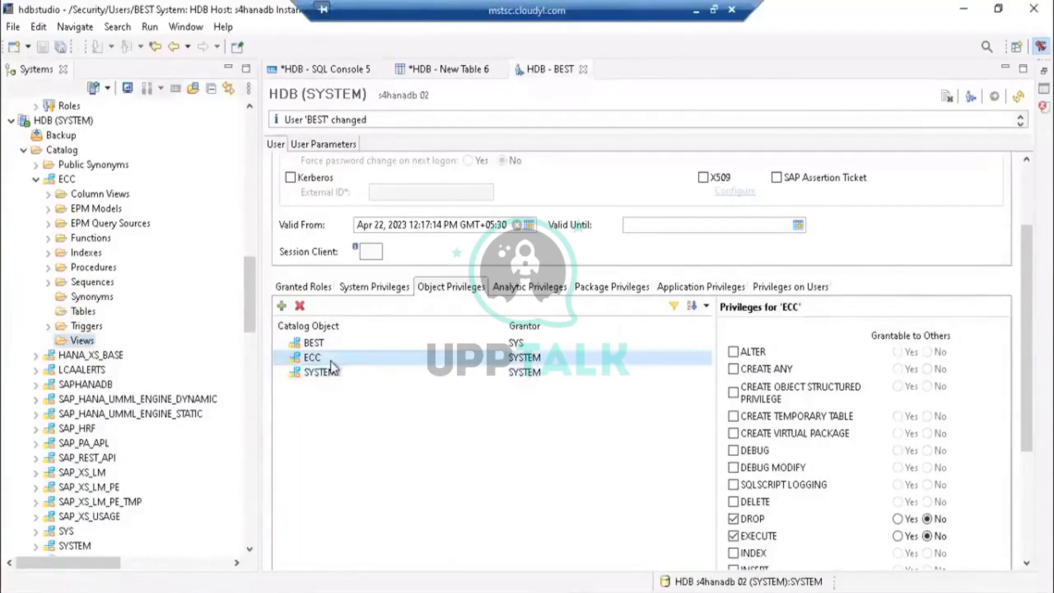
pyautogui.click(318, 344)
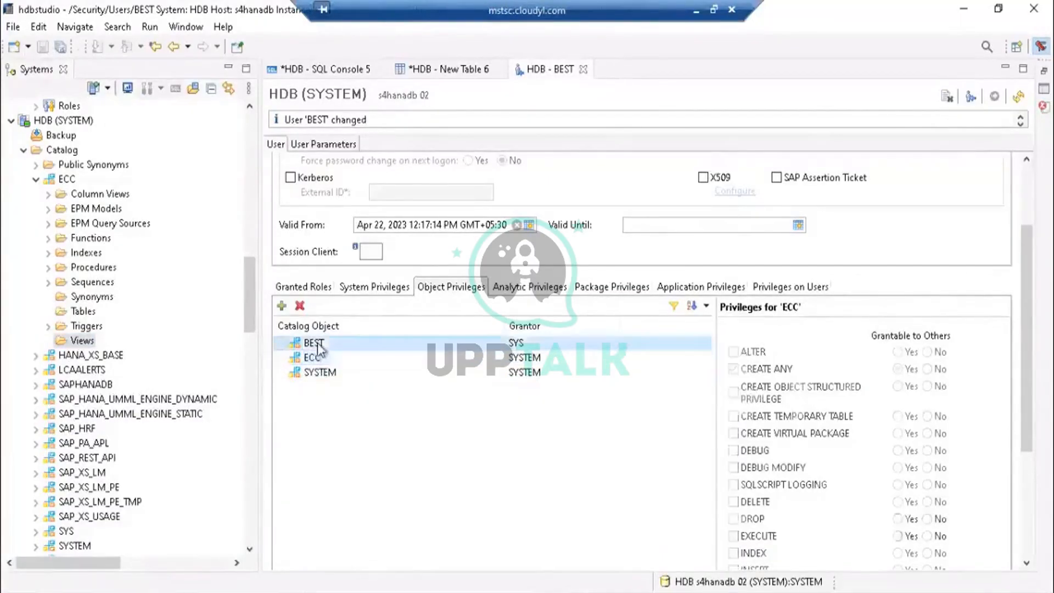
pyautogui.click(317, 358)
pyautogui.click(321, 372)
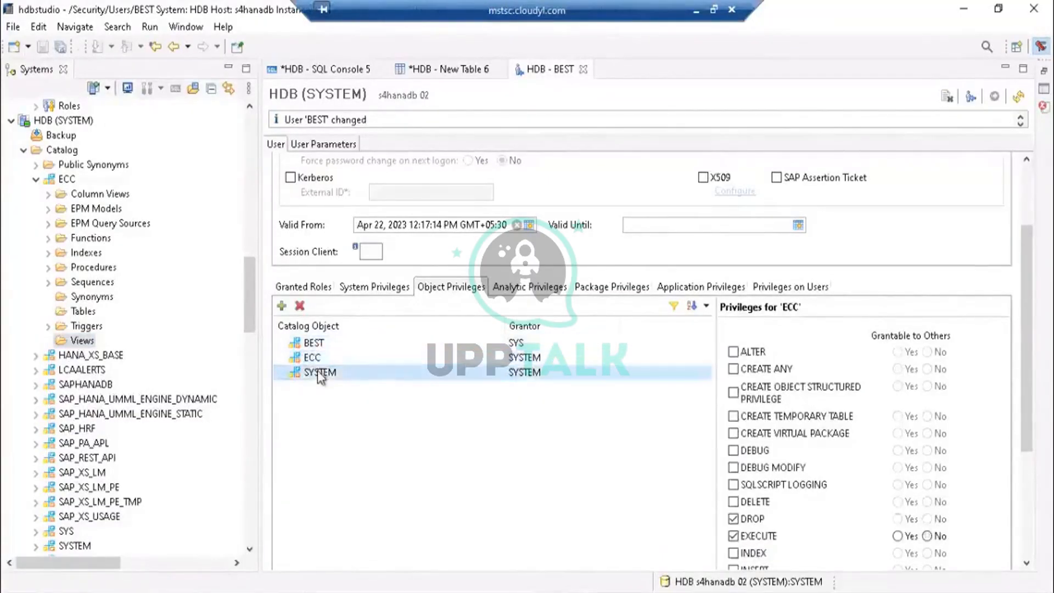
pyautogui.click(323, 357)
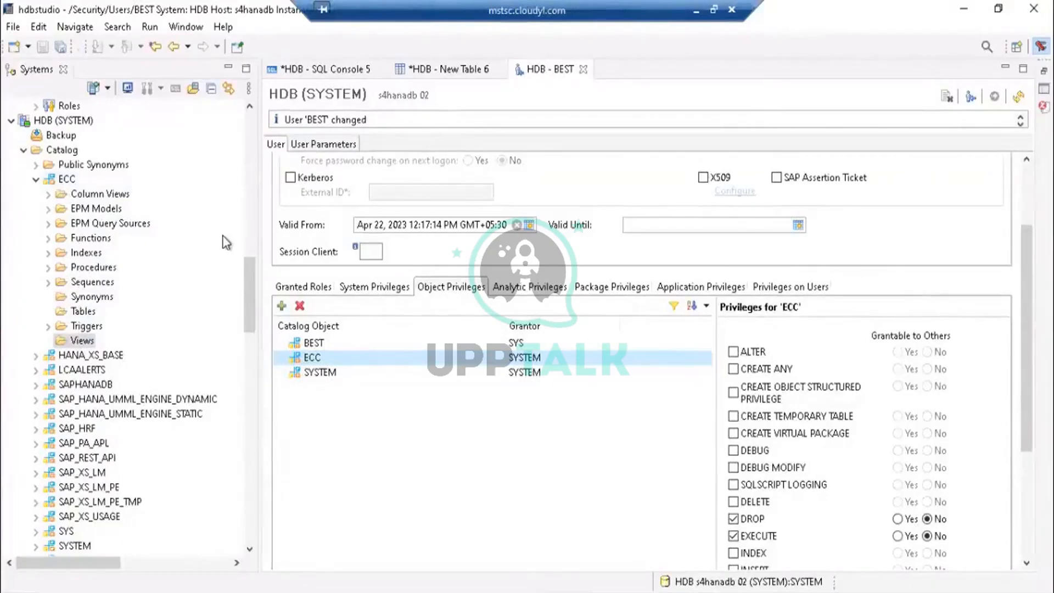
# - Collapse the Catalog and Security folders of both the HDB (SYSTEM) and HDB (BEST) connections
pyautogui.click(23, 153)
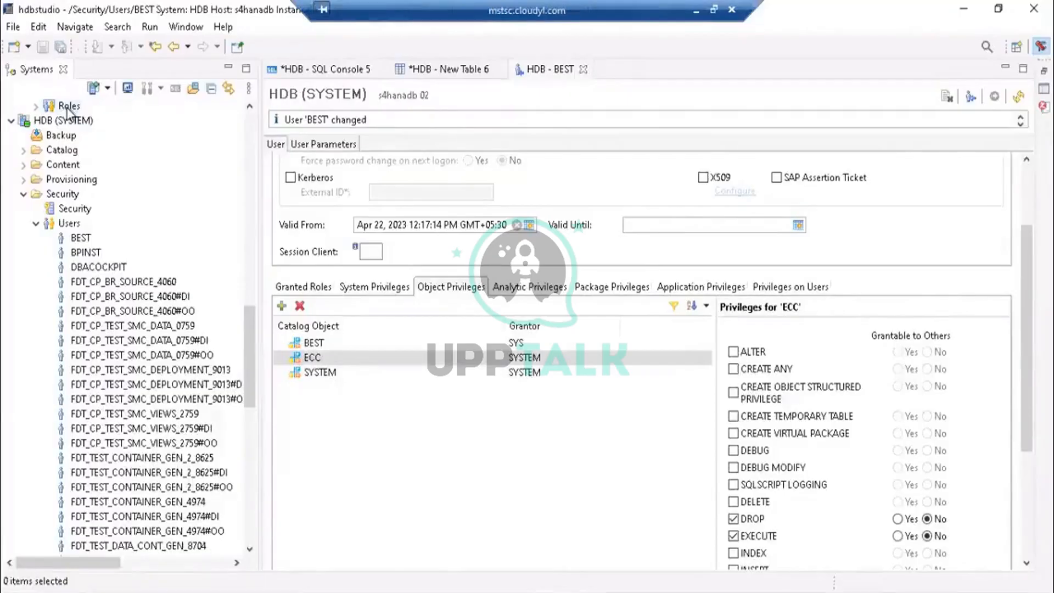
pyautogui.click(24, 194)
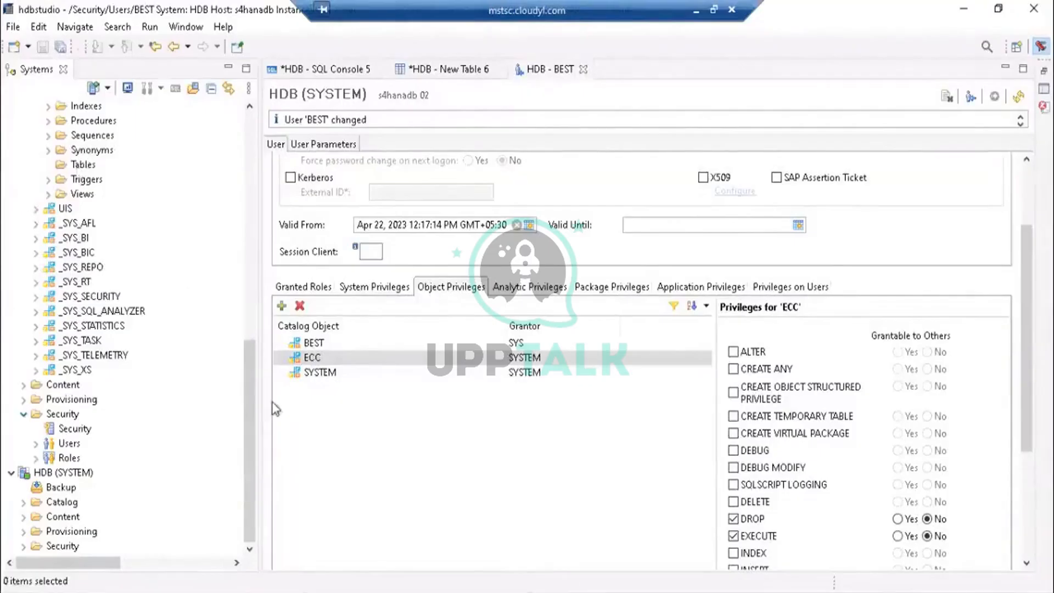
pyautogui.moveTo(249, 386); pyautogui.dragTo(251, 150)
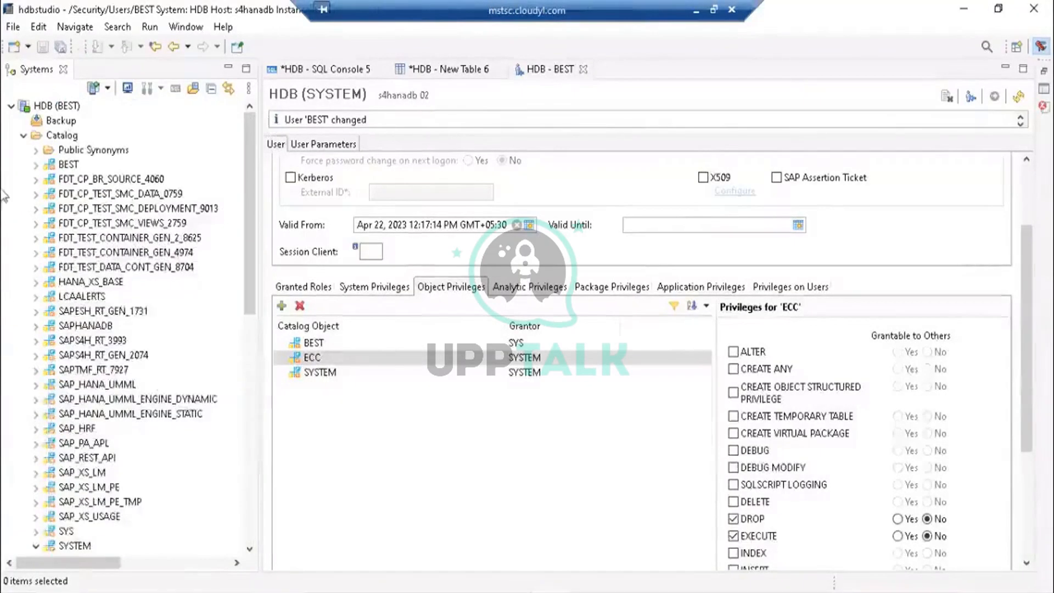
pyautogui.click(22, 136)
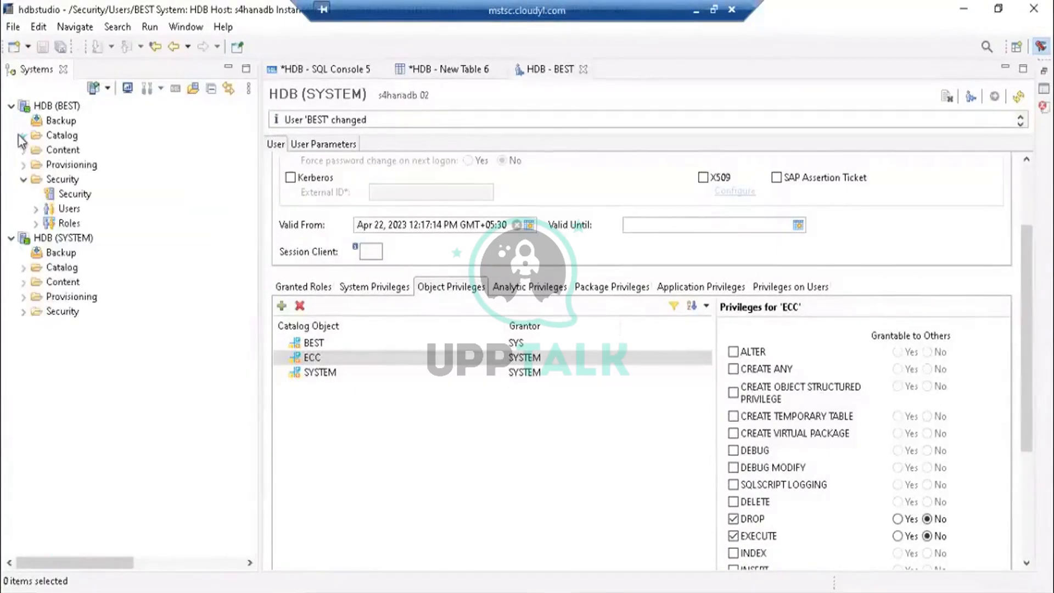
pyautogui.click(22, 180)
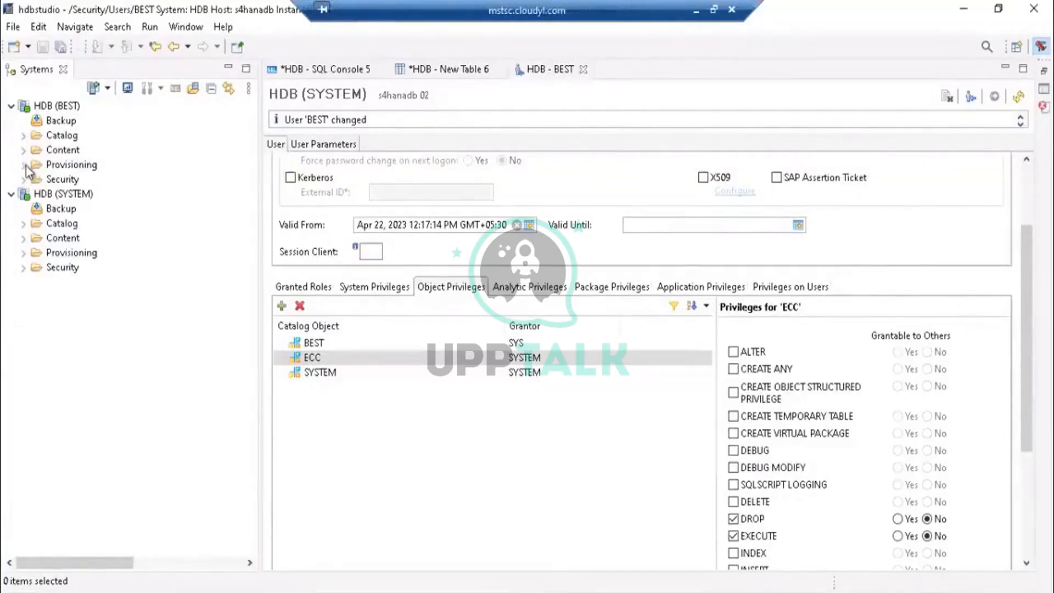
# - Expand the Provisioning folder of the HDB (BEST) connection, and view its Smart Data Access query monitoring before closing it
pyautogui.click(23, 164)
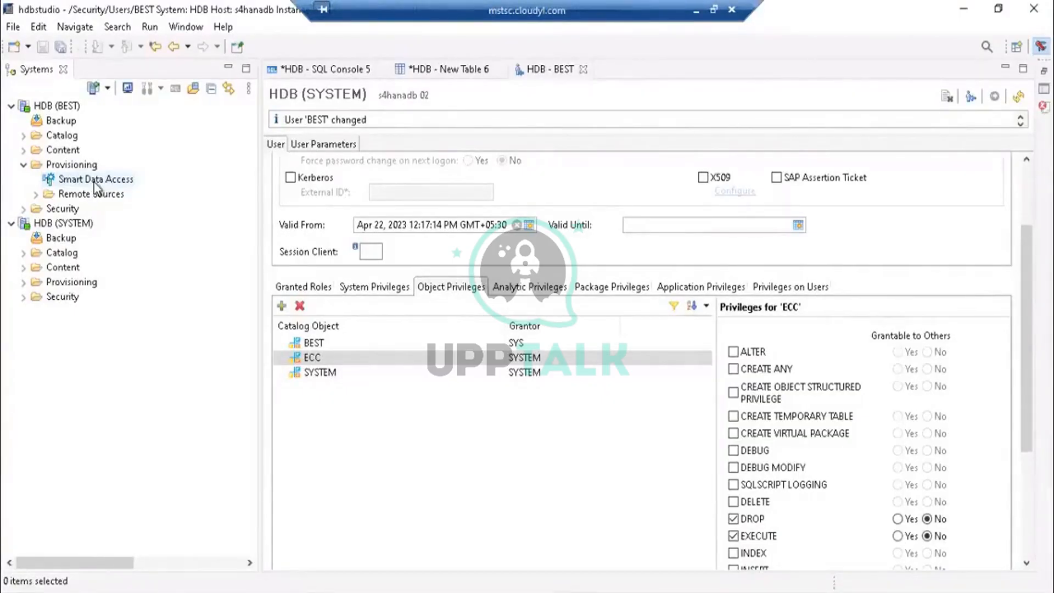
pyautogui.click(64, 137)
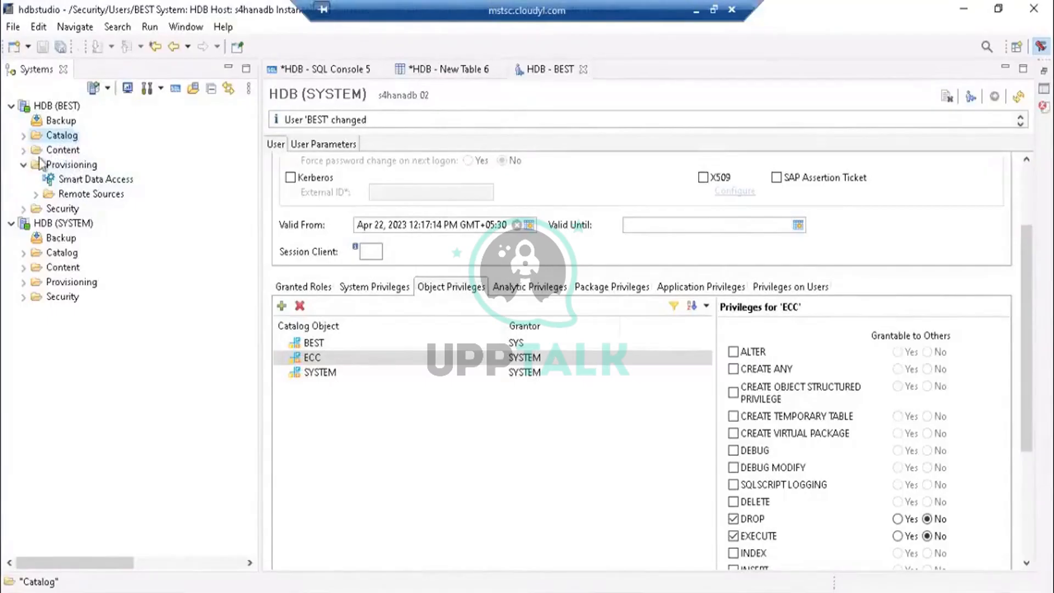
pyautogui.click(61, 168)
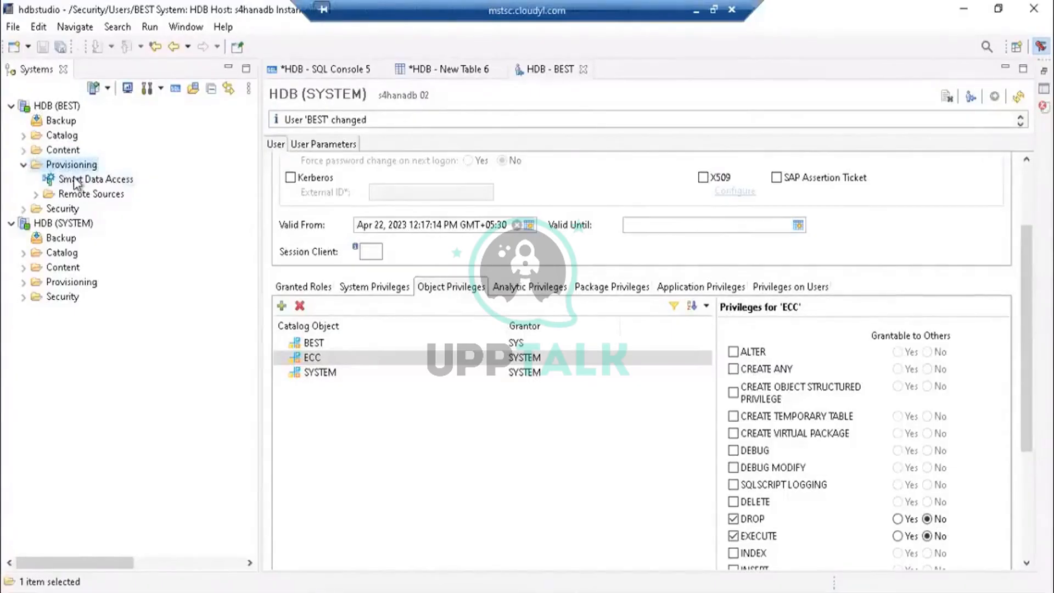
pyautogui.click(38, 198)
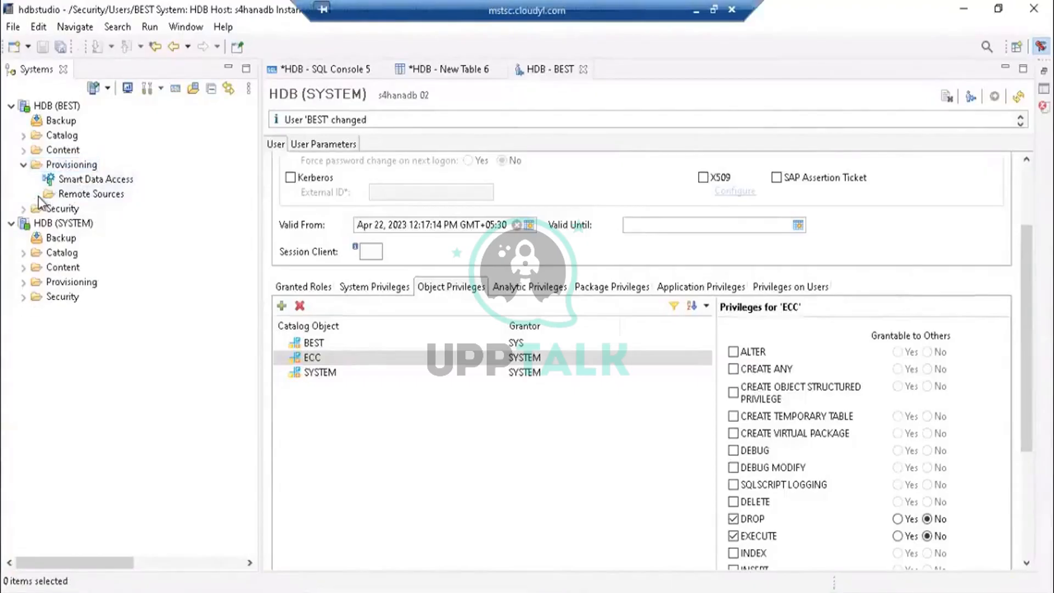
pyautogui.doubleClick(91, 182)
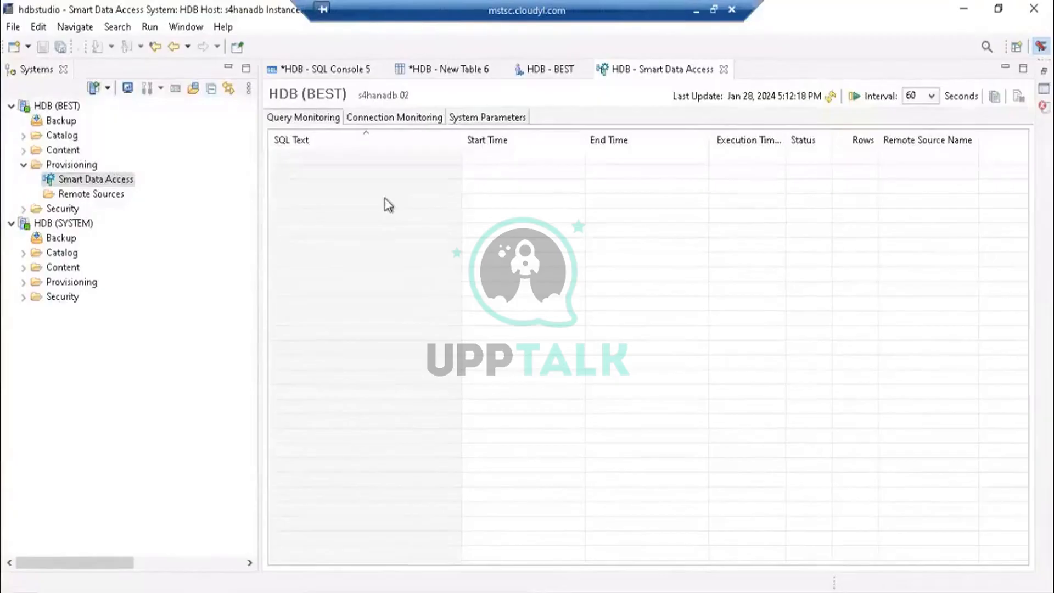
pyautogui.click(723, 66)
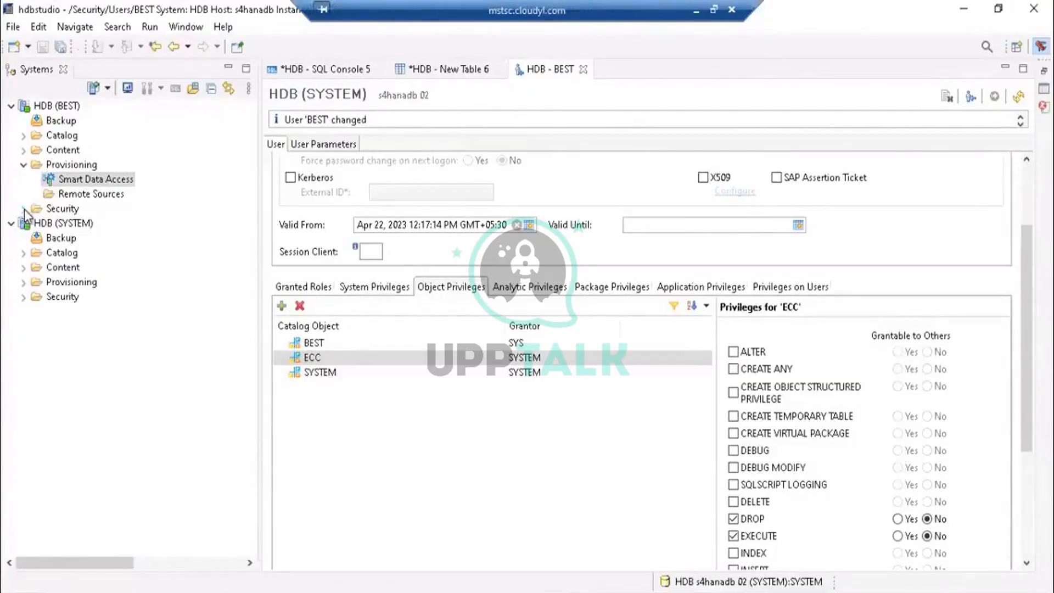
# - Look over the contents of the Security folder of HDB (BEST), and collapse its Provisioning and Security folders
pyautogui.click(23, 209)
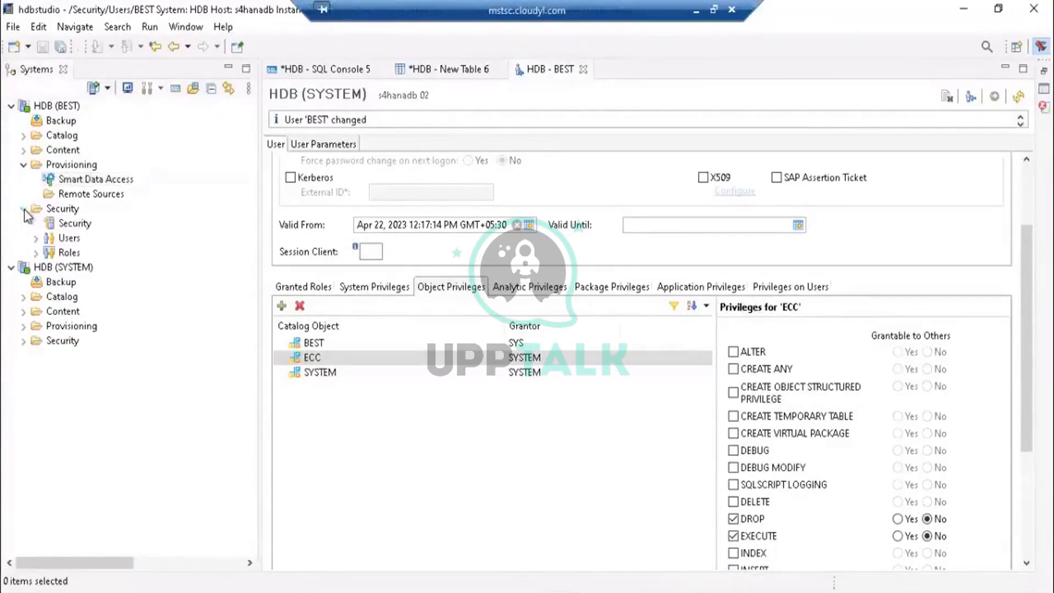
pyautogui.click(23, 209)
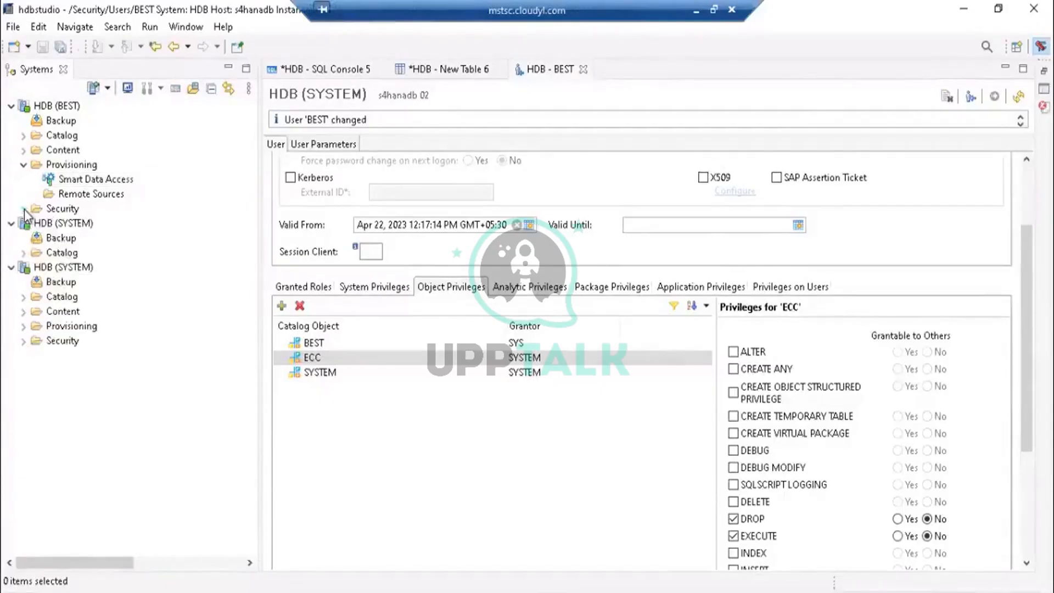
pyautogui.click(23, 209)
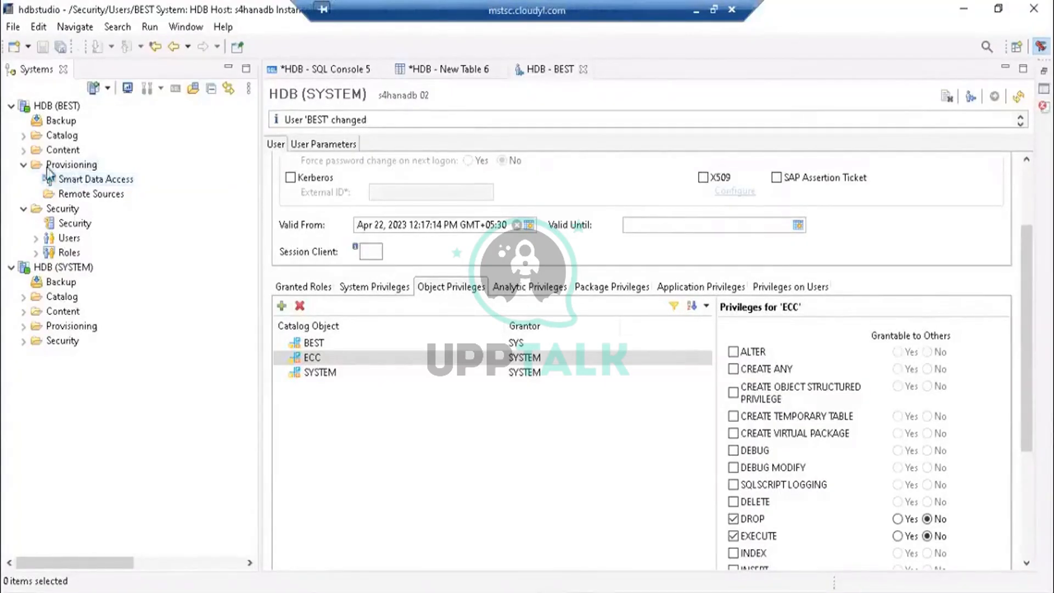
pyautogui.click(25, 165)
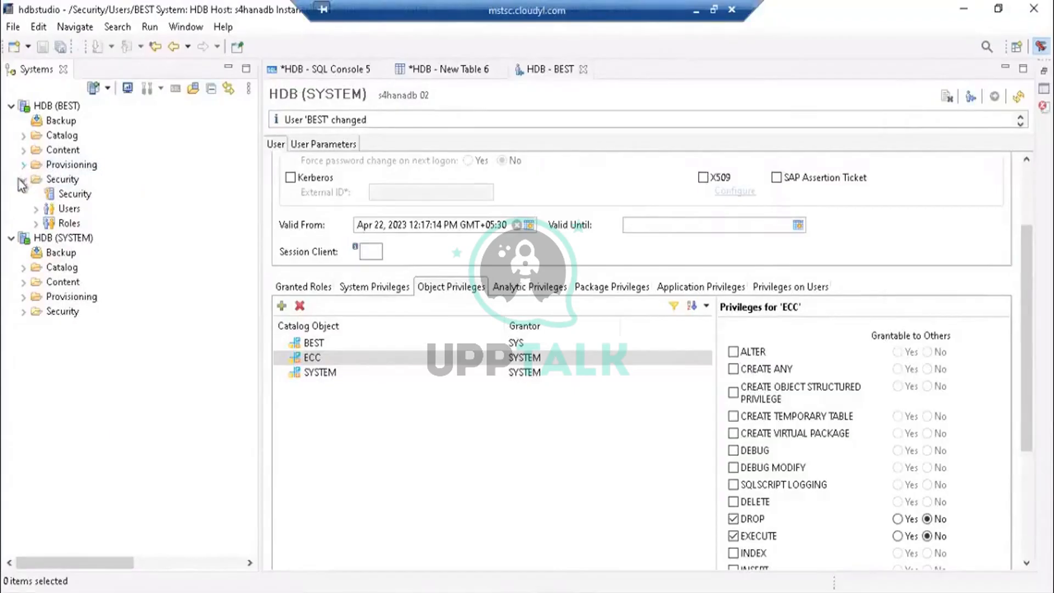
pyautogui.click(21, 179)
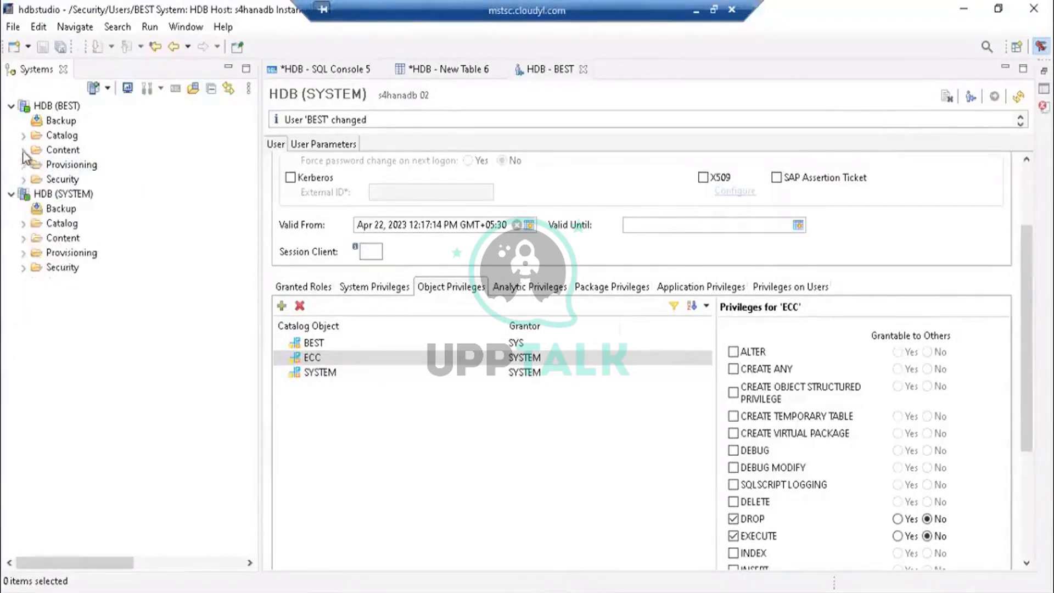
# - Expand the Content folder of HDB (BEST) and start defining a new package in it
pyautogui.click(23, 150)
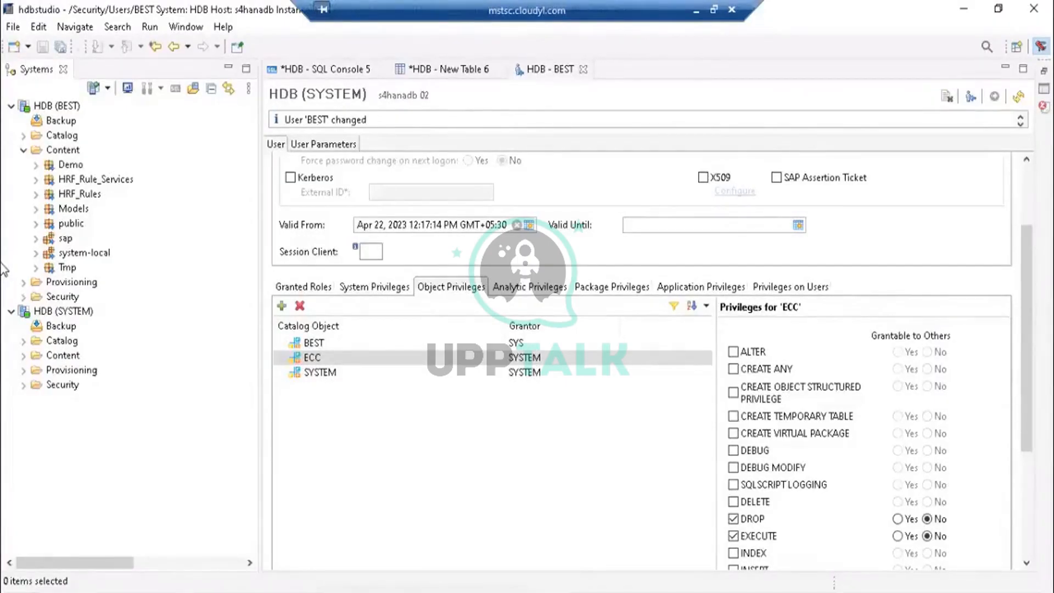
pyautogui.click(53, 151)
pyautogui.rightClick(54, 155)
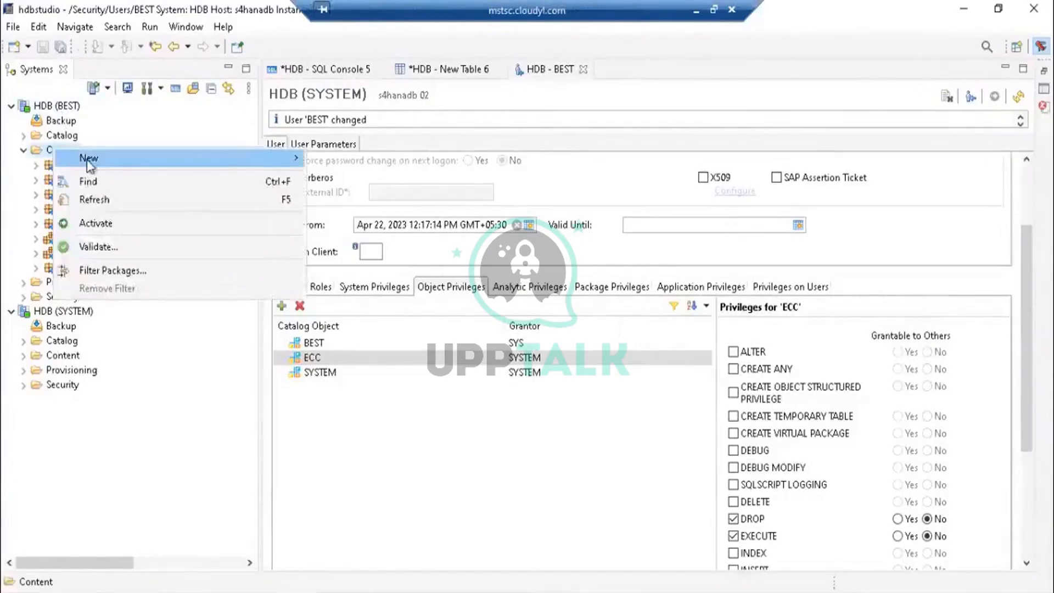
pyautogui.moveTo(86, 159)
pyautogui.press('Escape')
pyautogui.press('Escape')
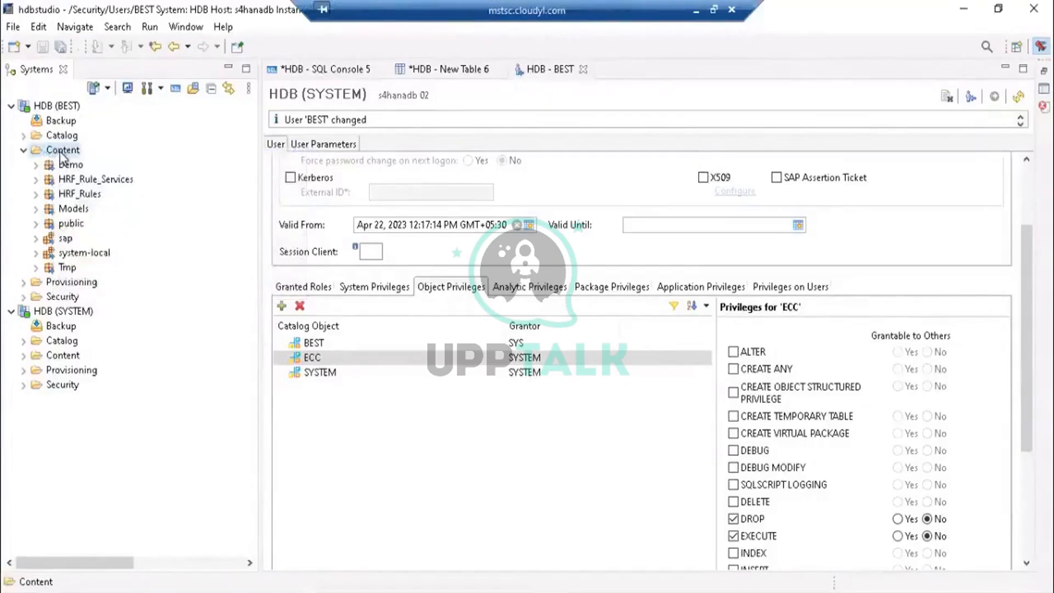
pyautogui.rightClick(63, 158)
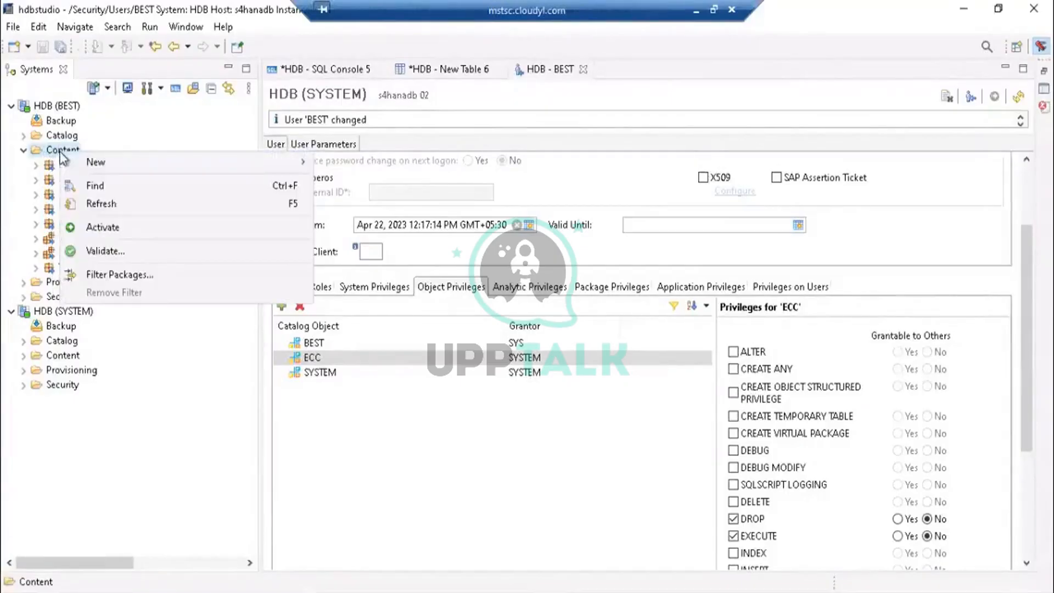
pyautogui.click(158, 171)
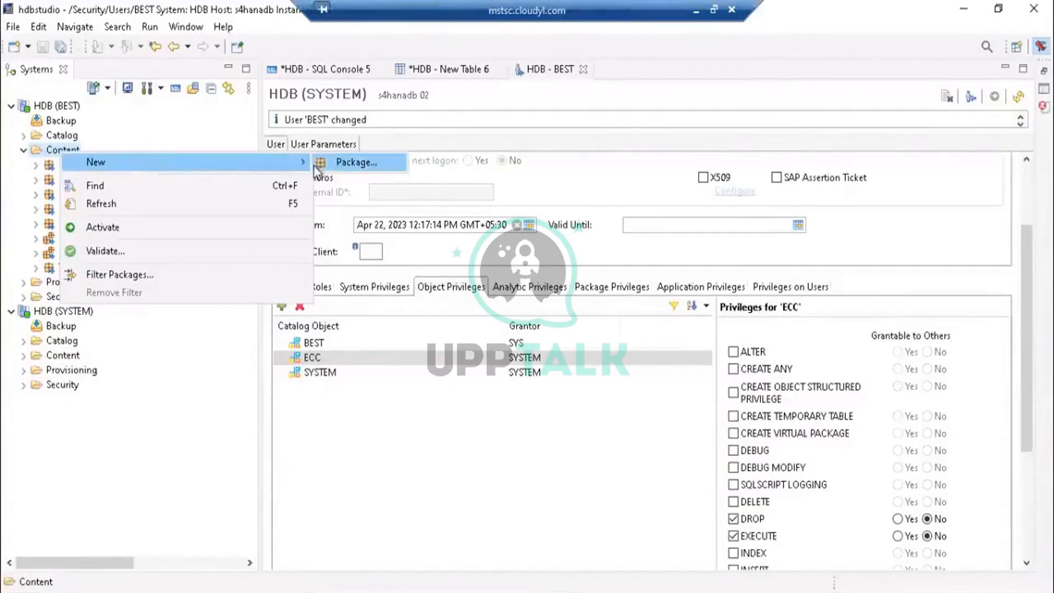
pyautogui.click(331, 164)
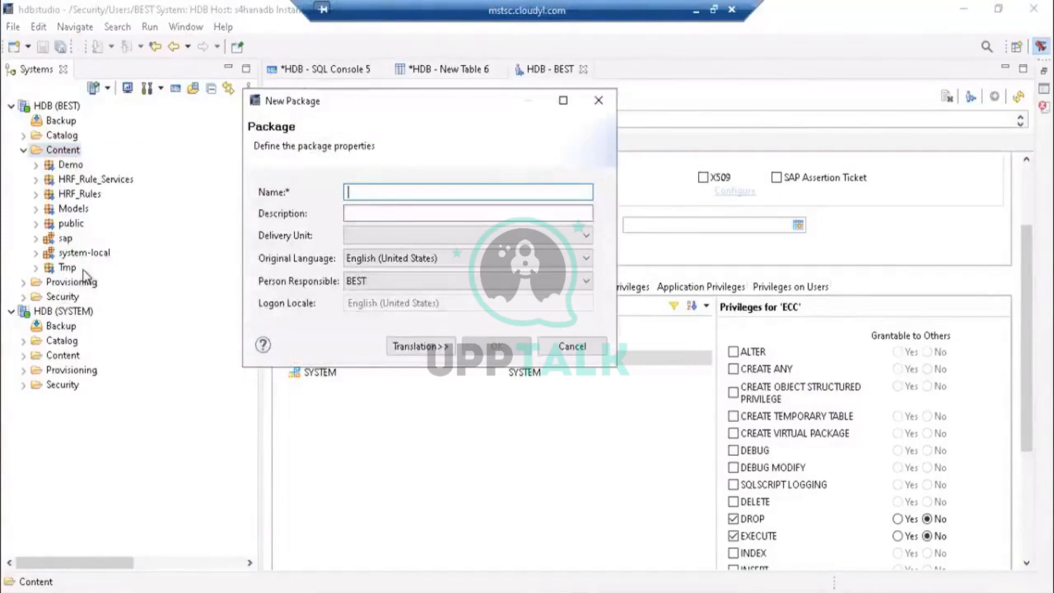
# - Begin the package name with S, remove the mistyped letters after it, and bring up the On-Screen Keyboard
pyautogui.write('S')
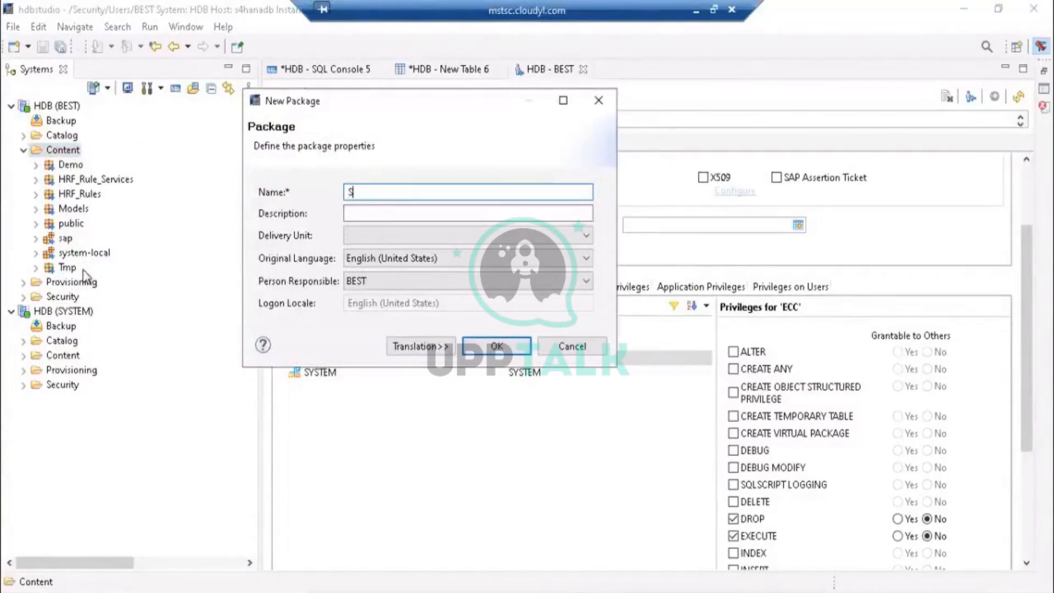
pyautogui.write('URIT')
pyautogui.press('BackSpace')
pyautogui.press('BackSpace')
pyautogui.press('BackSpace')
pyautogui.press('BackSpace')
pyautogui.press('ctrl+super+o')
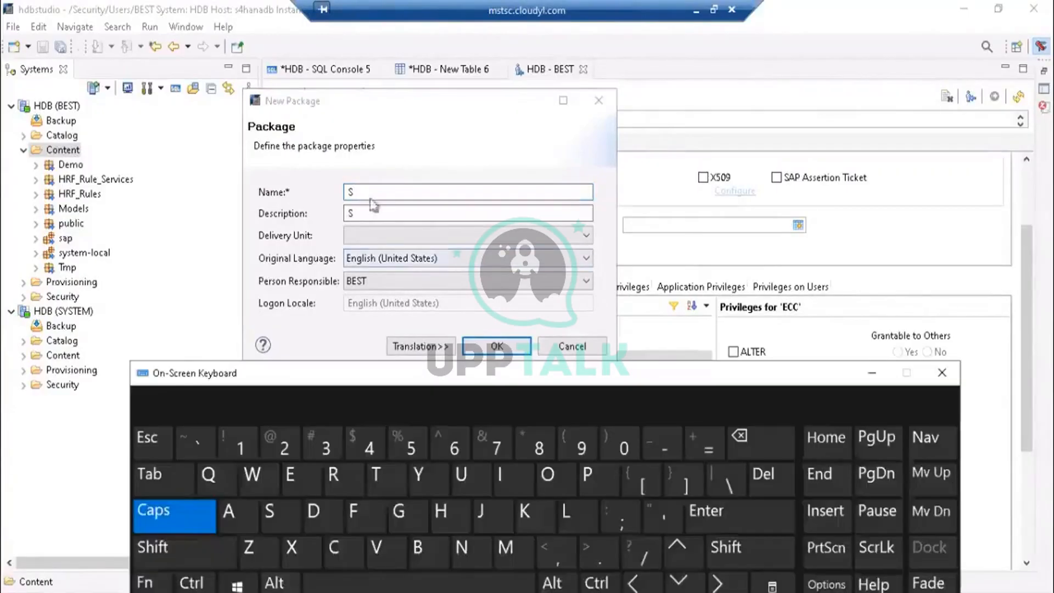
# - Complete the new package's name as SECURITY using the On-Screen Keyboard
pyautogui.click(383, 190)
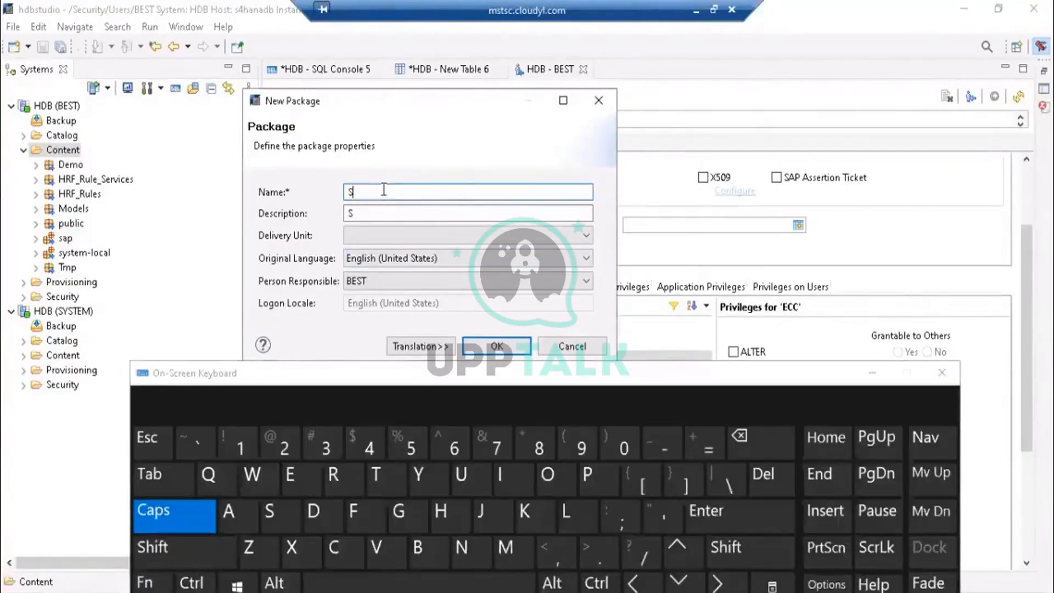
pyautogui.click(298, 477)
pyautogui.click(340, 555)
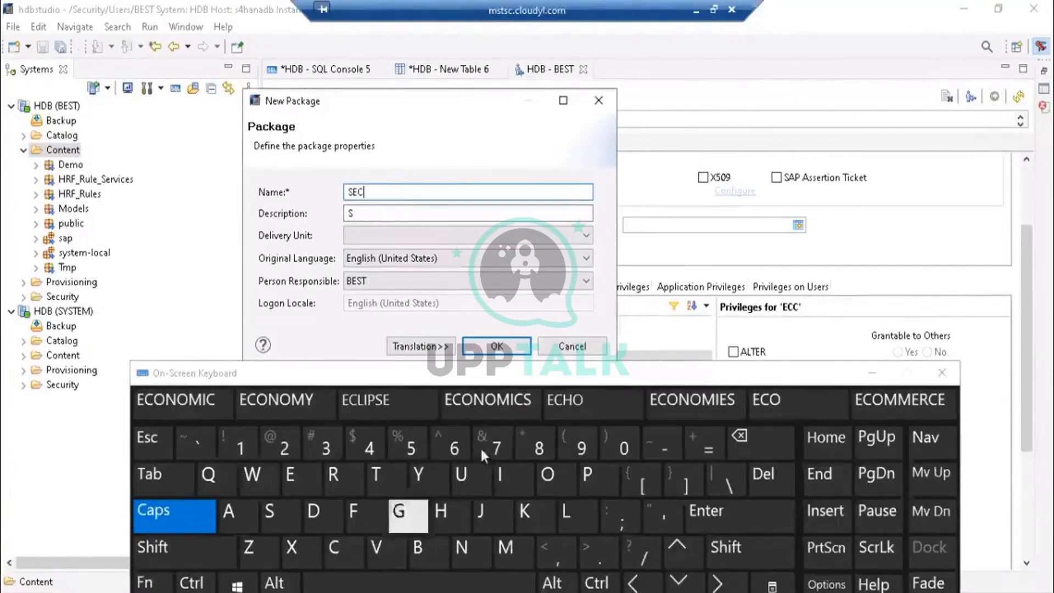
pyautogui.click(472, 477)
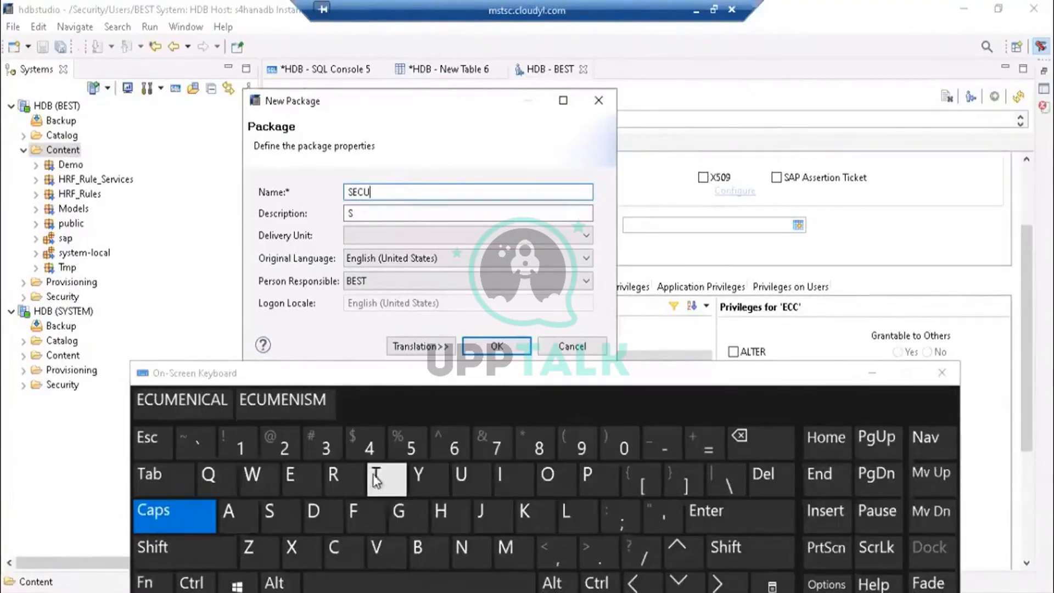
pyautogui.click(348, 476)
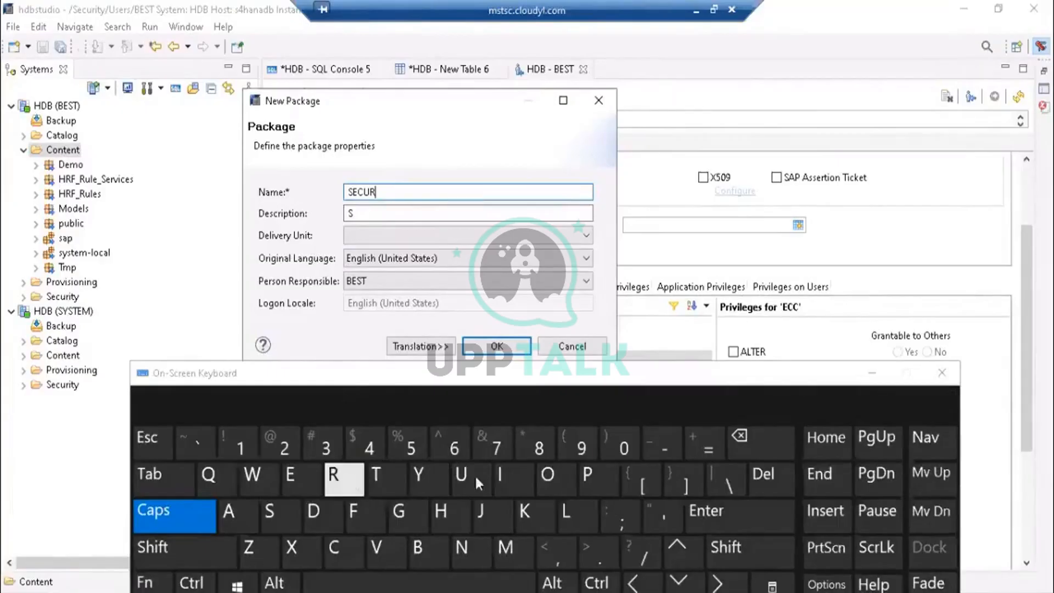
pyautogui.click(515, 481)
pyautogui.click(372, 475)
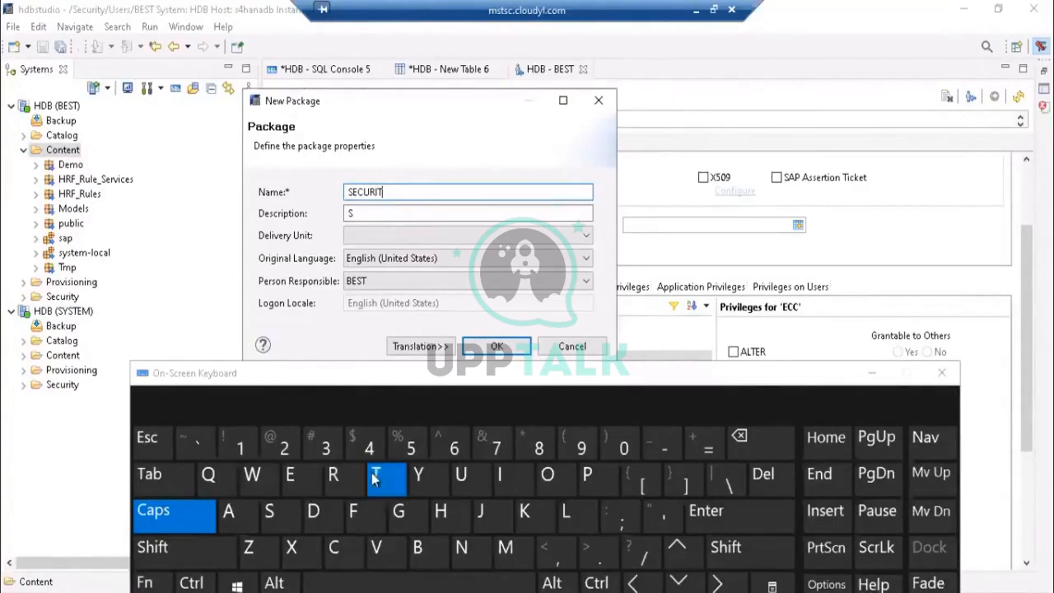
pyautogui.click(426, 479)
# - Clear the package description, keep BEST as the person responsible, and create the package
pyautogui.click(417, 215)
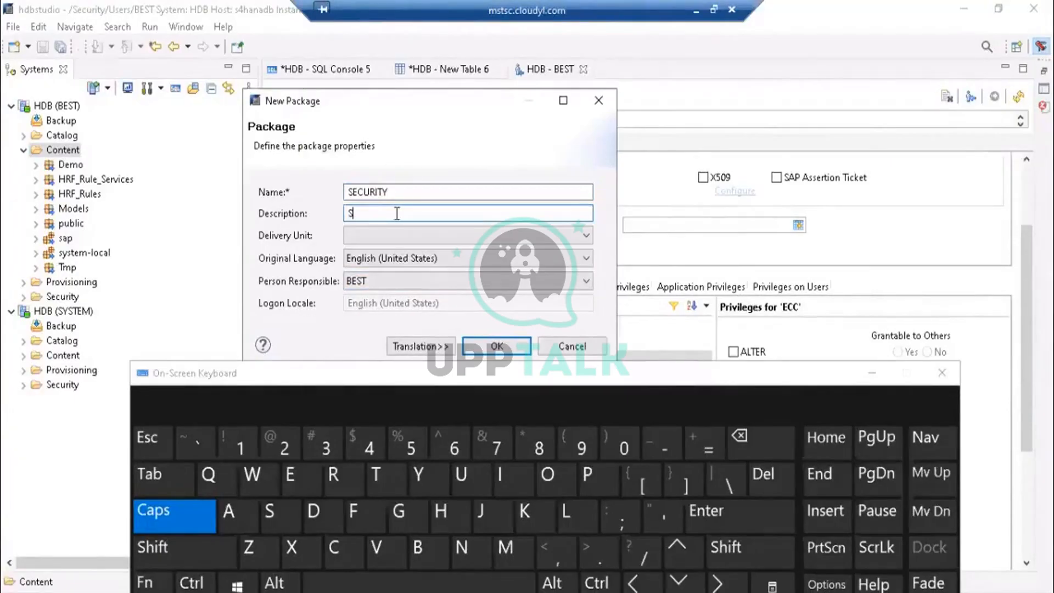
pyautogui.press('BackSpace')
pyautogui.click(872, 373)
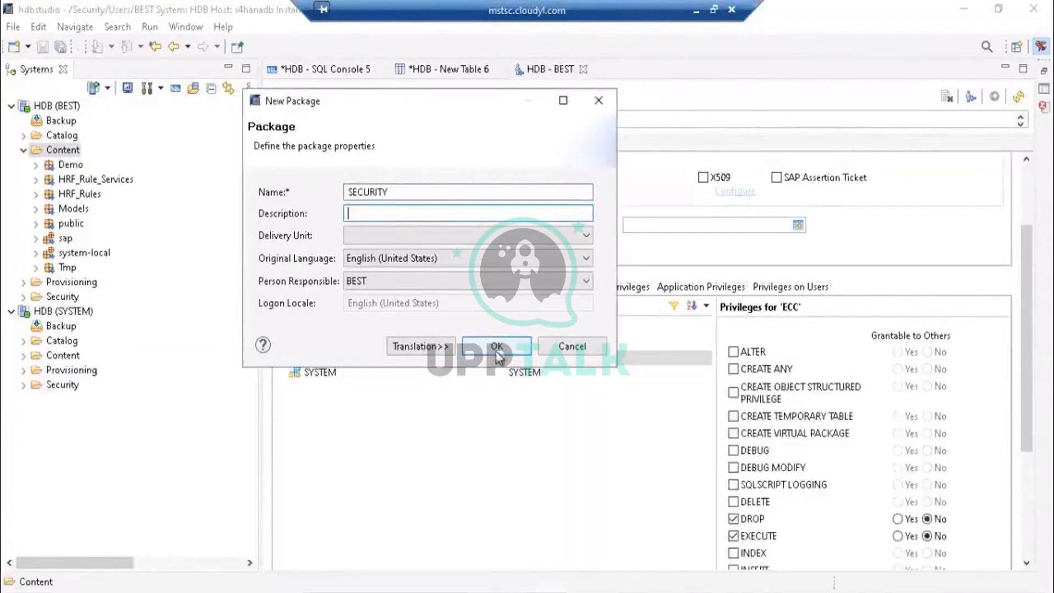
pyautogui.click(428, 282)
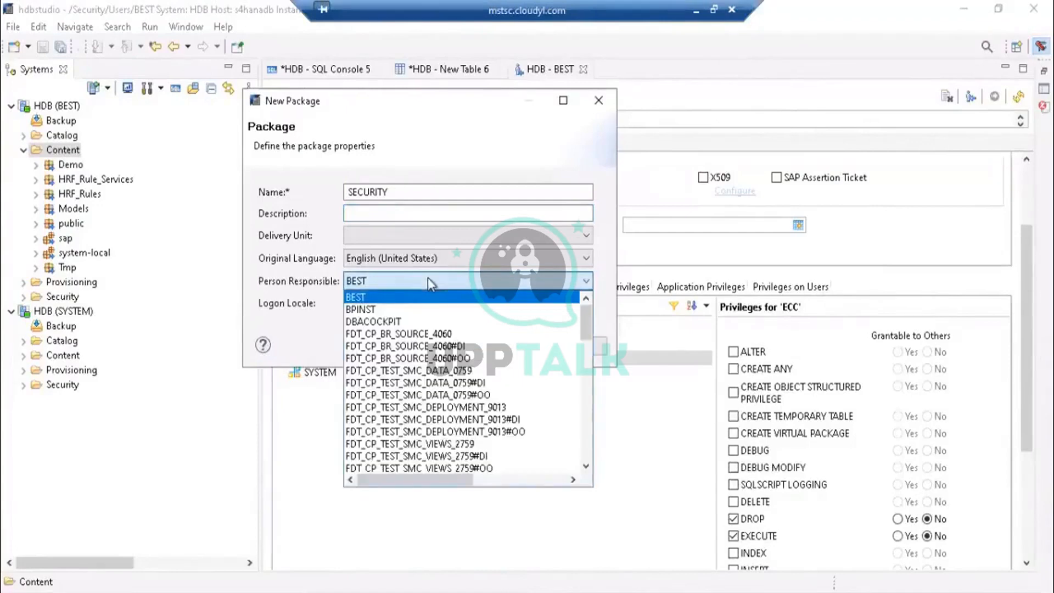
pyautogui.click(427, 277)
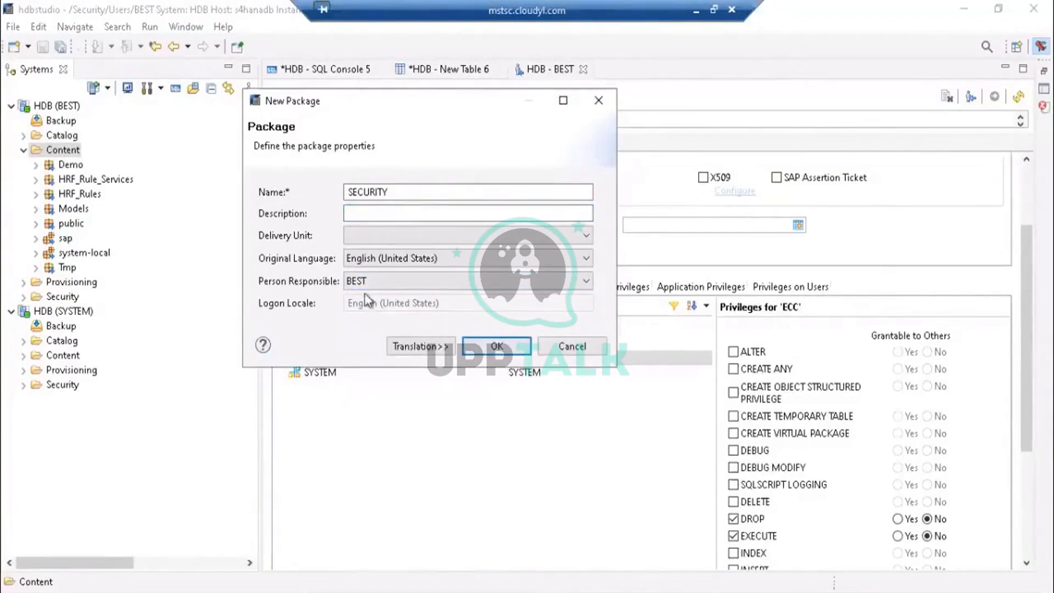
pyautogui.click(480, 346)
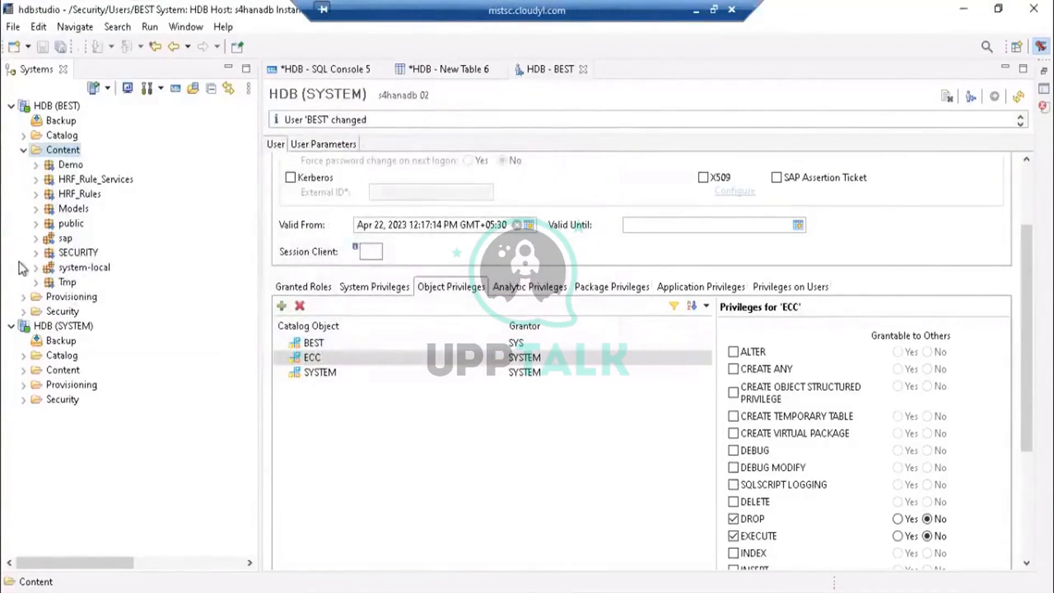
# - Review the object types that can be created inside the SECURITY package, without creating any
pyautogui.click(60, 258)
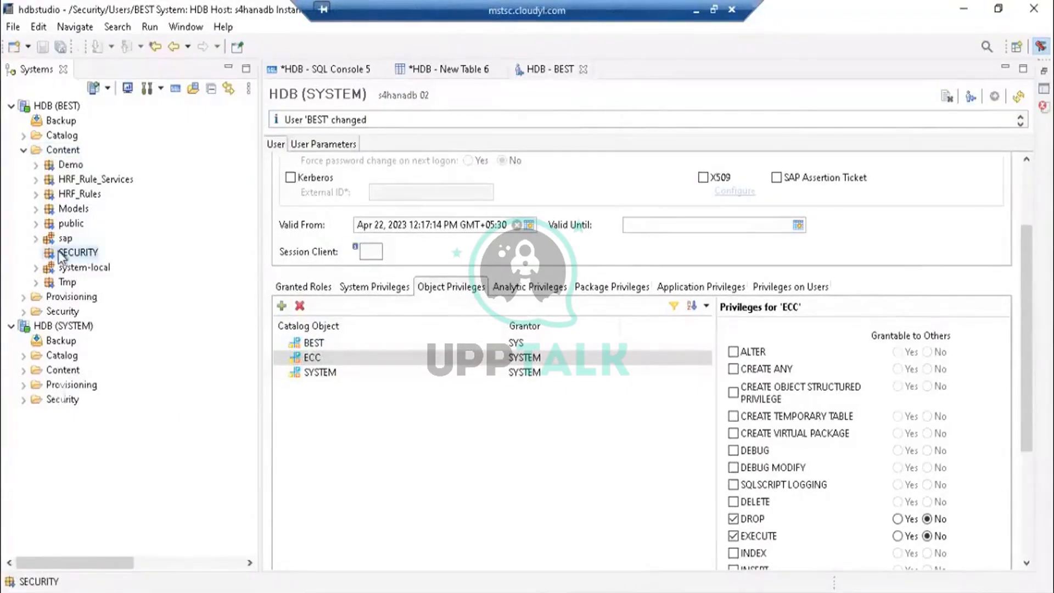
pyautogui.rightClick(62, 258)
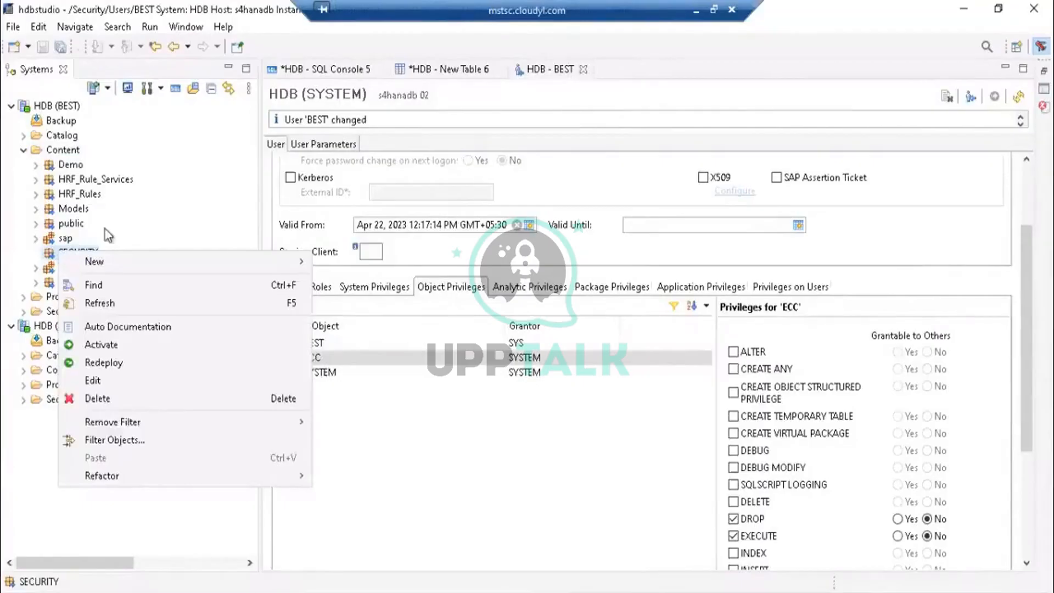
pyautogui.moveTo(108, 265)
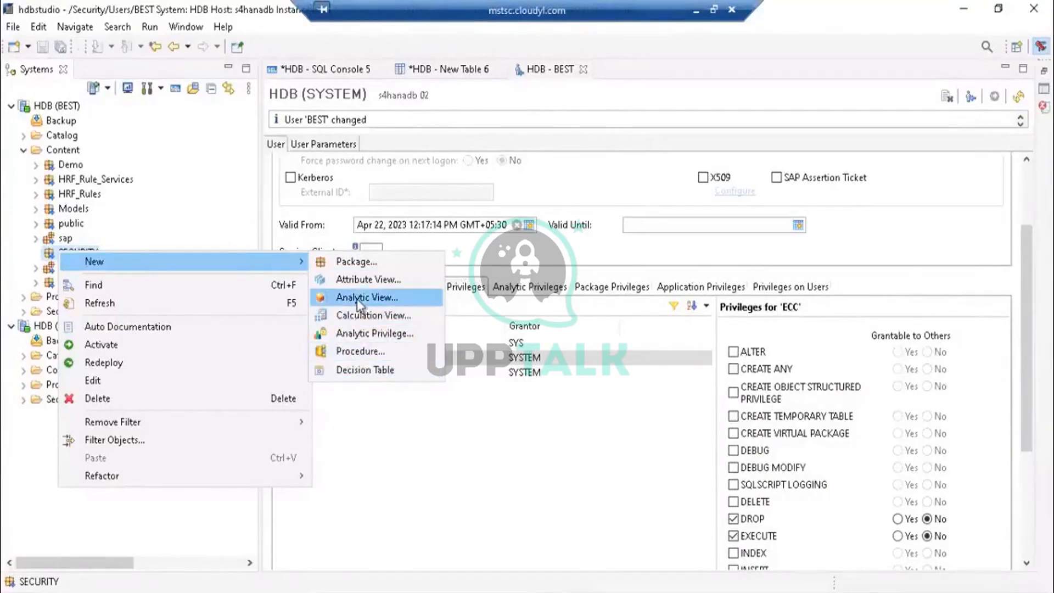
pyautogui.click(350, 189)
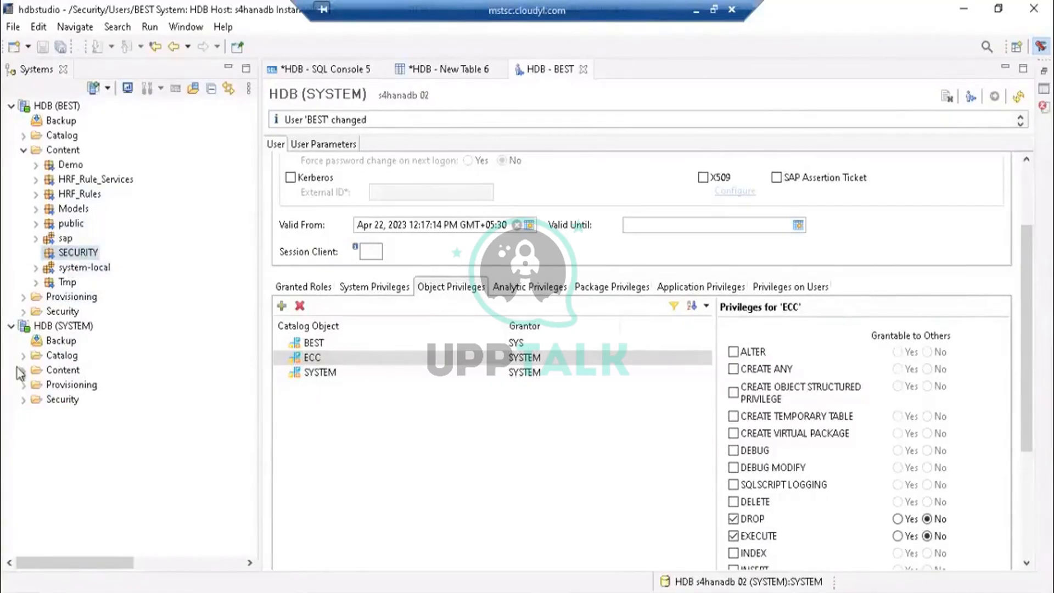
# - Collapse the Content folder of the HDB (BEST) connection and open its Security settings to view the auditing configuration
pyautogui.click(23, 151)
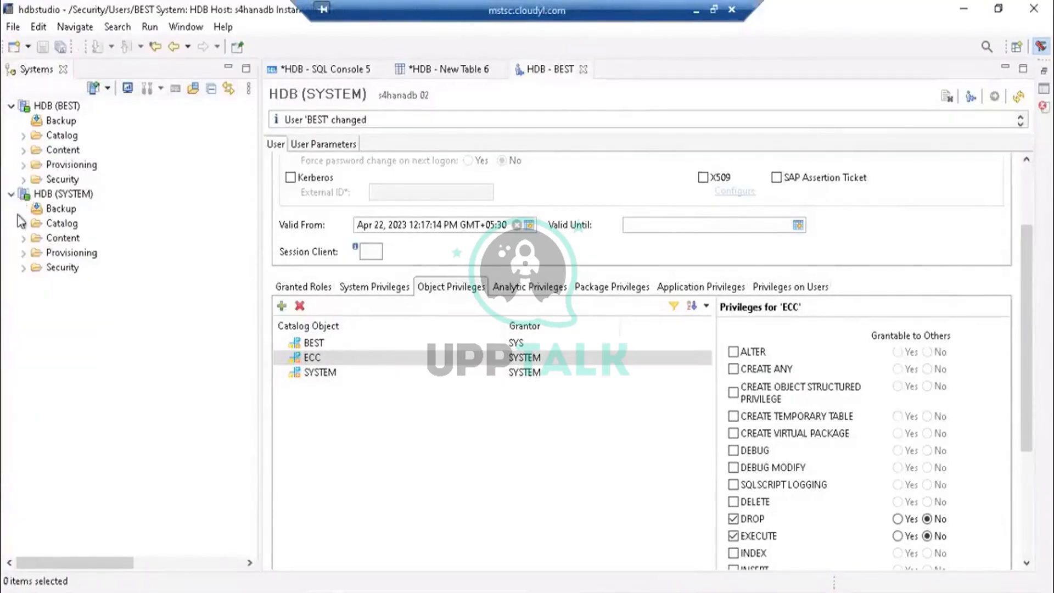
pyautogui.click(24, 179)
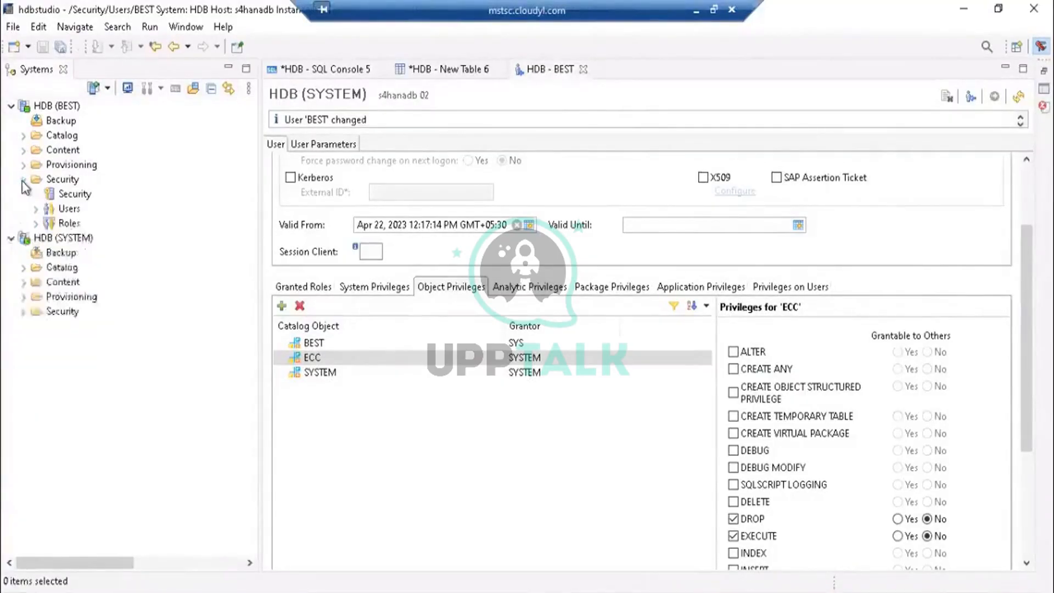
pyautogui.click(71, 195)
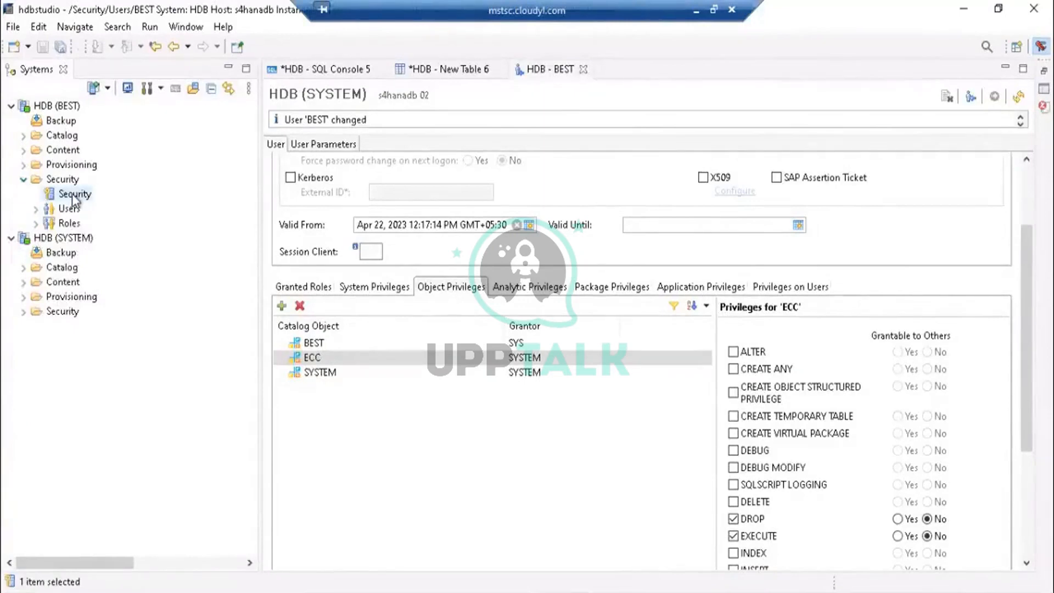
pyautogui.doubleClick(72, 196)
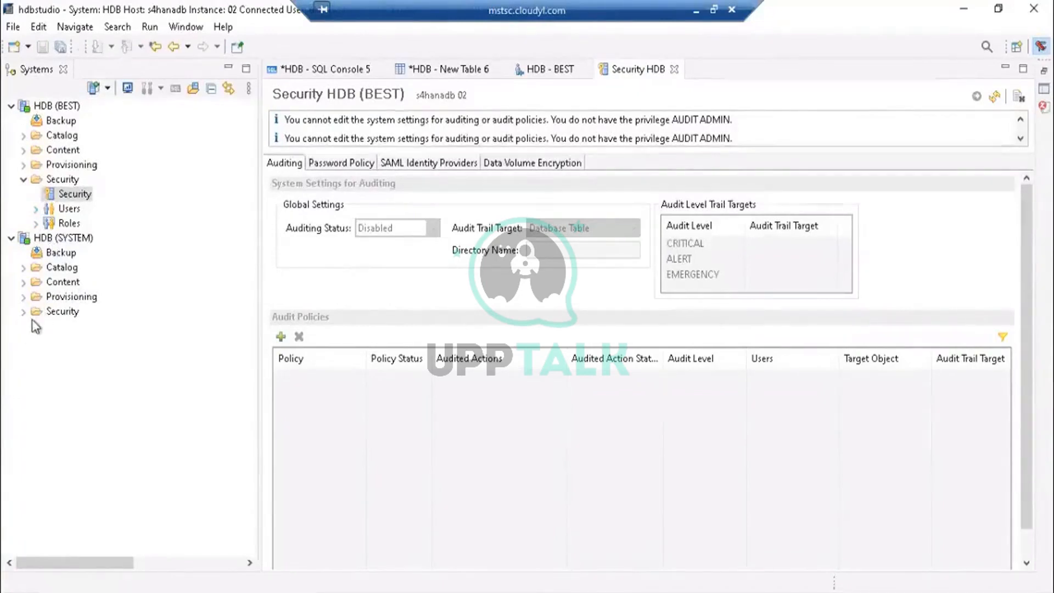
# - Expand the Security folder of the HDB (SYSTEM) connection and bring up the BEST user's system privileges
pyautogui.click(59, 311)
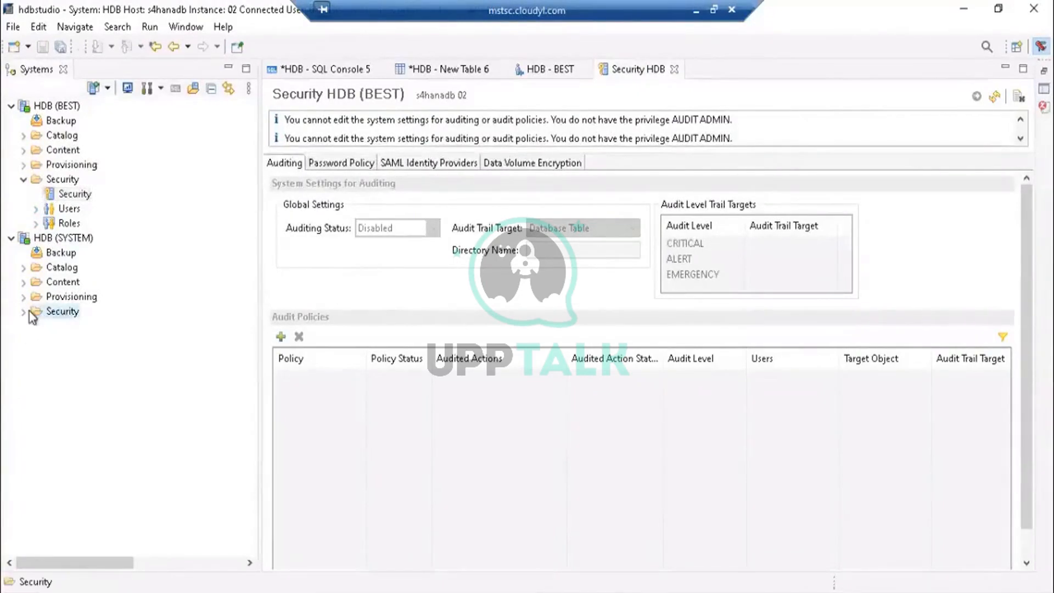
pyautogui.click(24, 311)
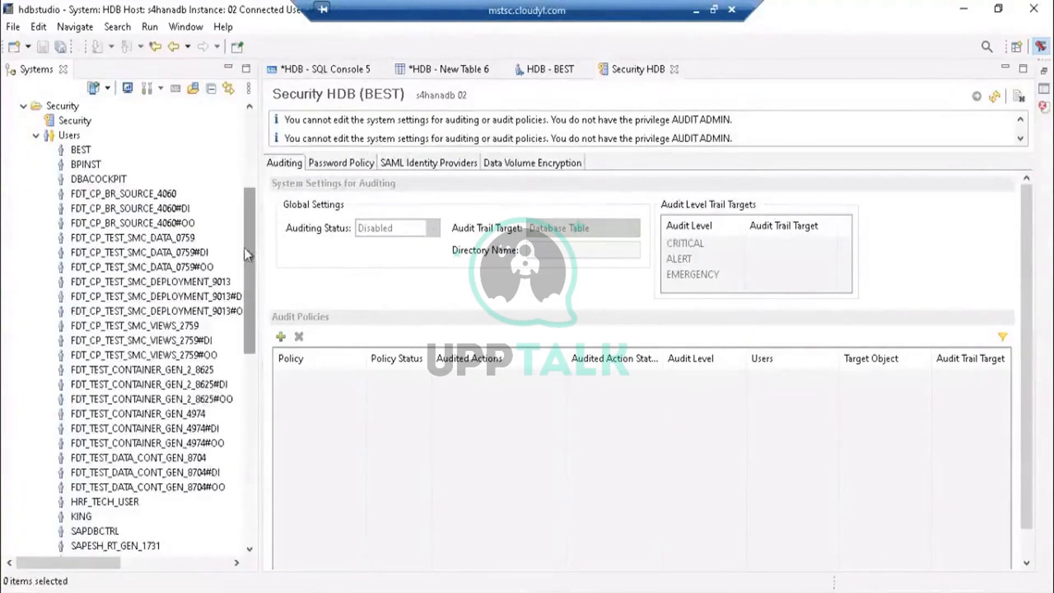
pyautogui.moveTo(252, 241); pyautogui.dragTo(252, 266)
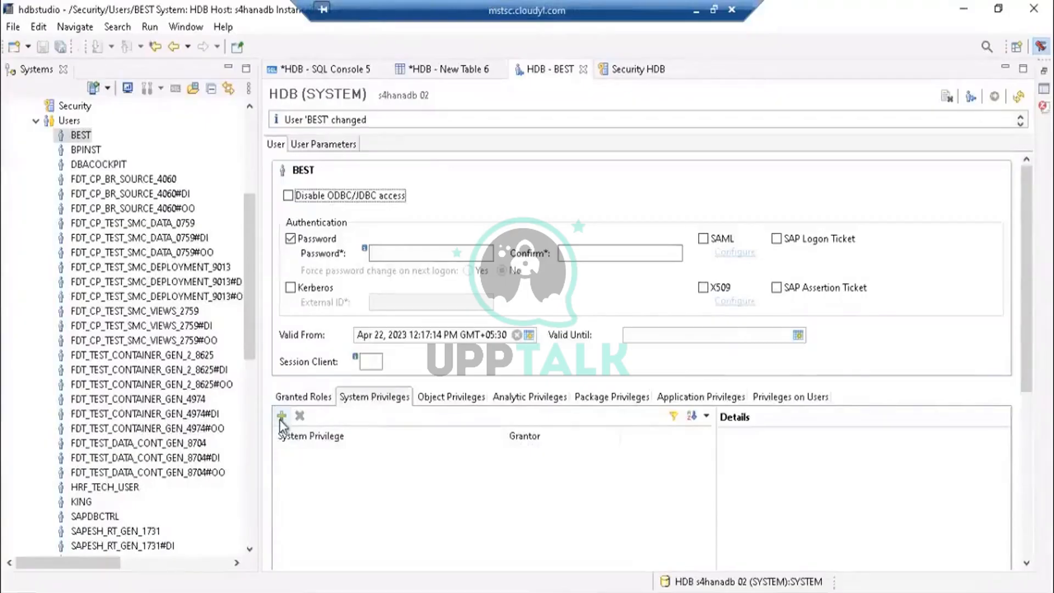
# - Locate AUDIT ADMIN among the system privileges available for BEST, and close the selection without adding it
pyautogui.click(281, 415)
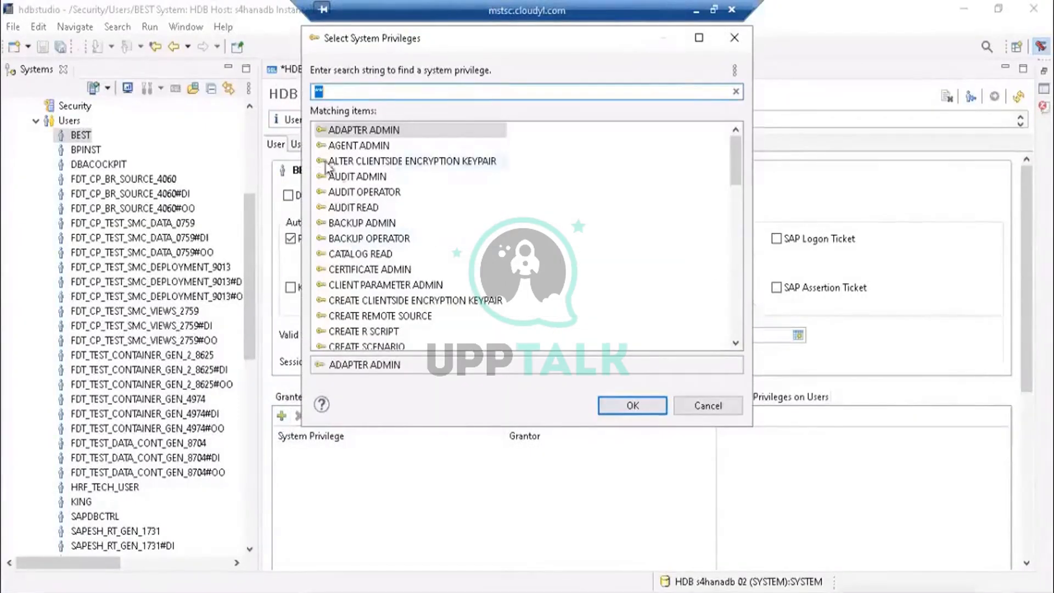
pyautogui.click(349, 178)
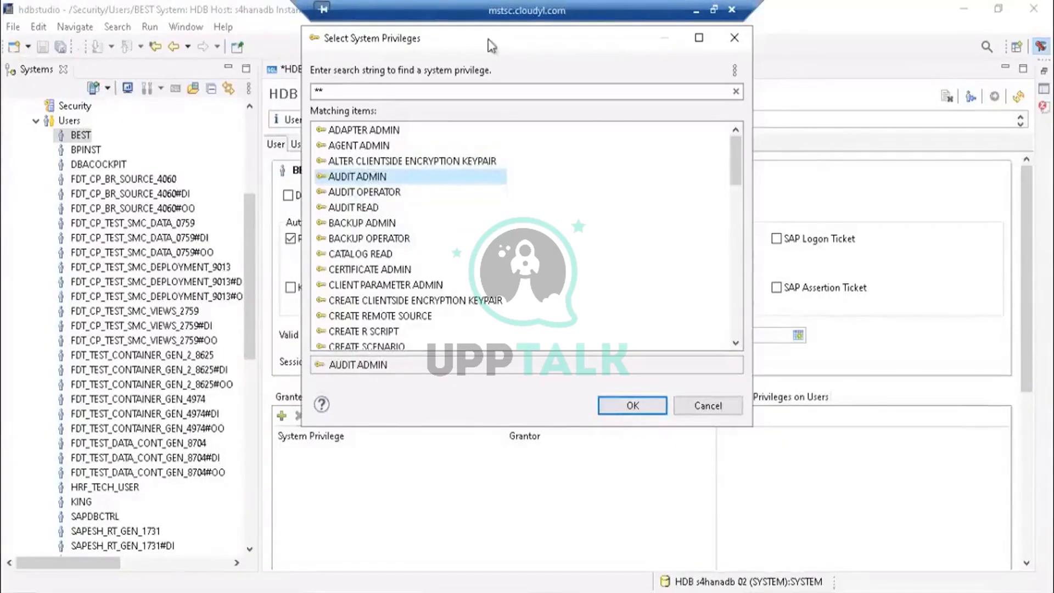
pyautogui.moveTo(506, 37); pyautogui.dragTo(768, 186)
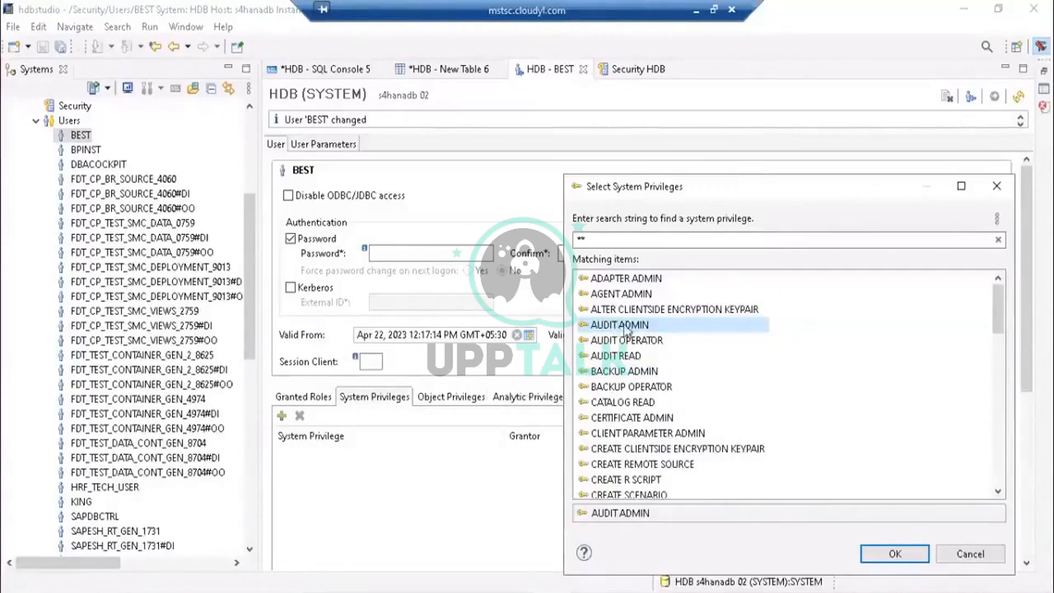
pyautogui.click(997, 186)
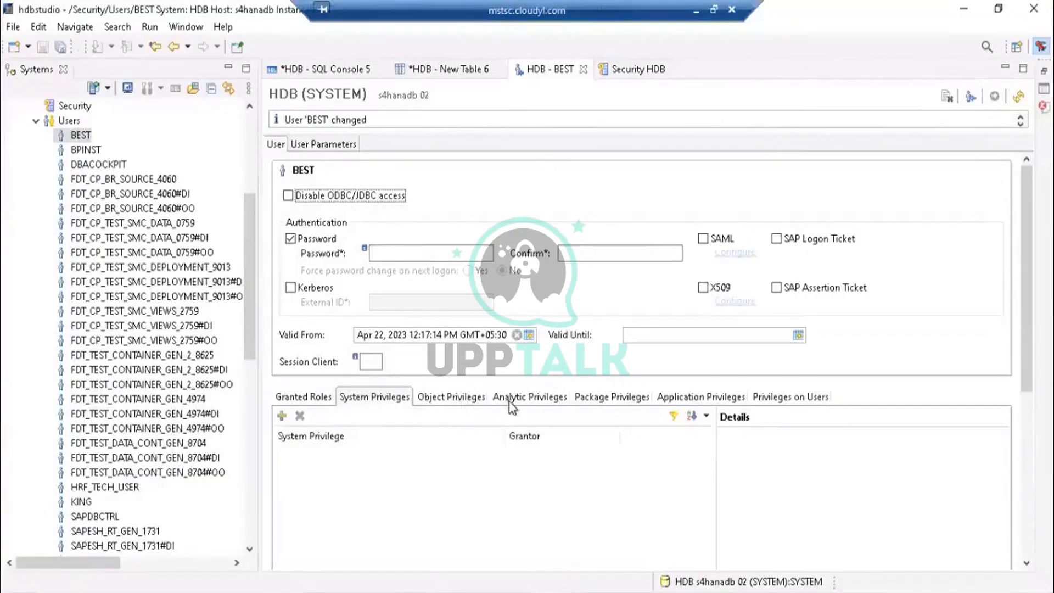
# - Review the BEST user's granted roles, system privileges, object privileges and analytic privileges
pyautogui.click(297, 400)
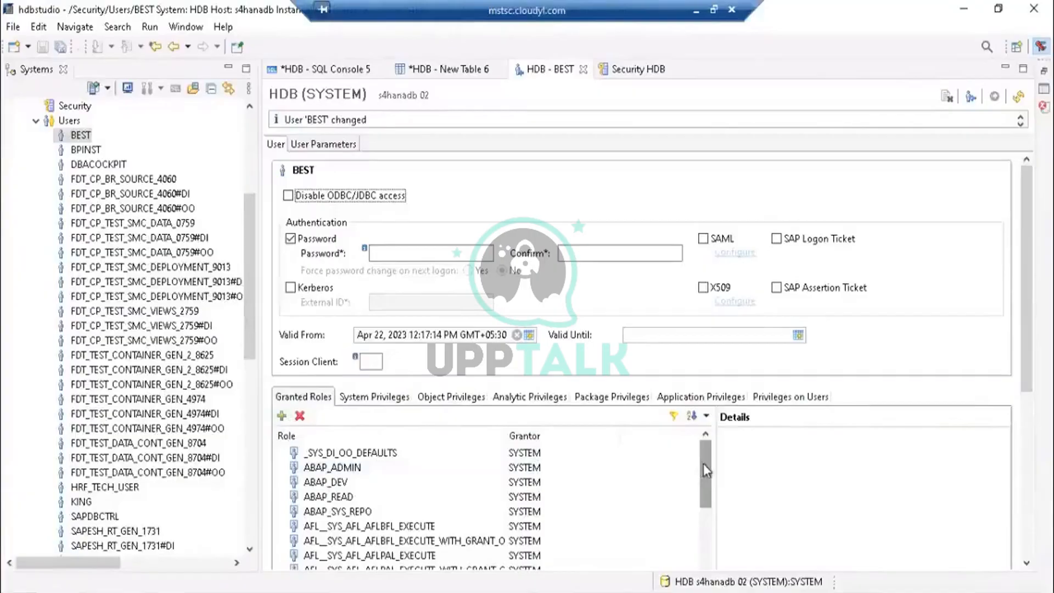
pyautogui.moveTo(703, 463); pyautogui.dragTo(708, 490)
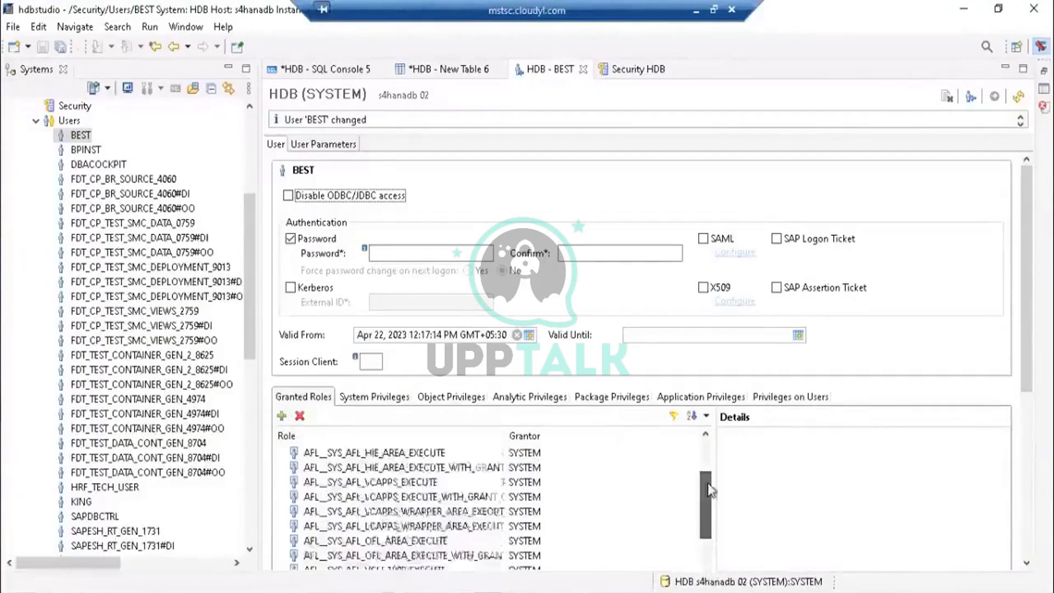
pyautogui.moveTo(708, 490); pyautogui.dragTo(706, 450)
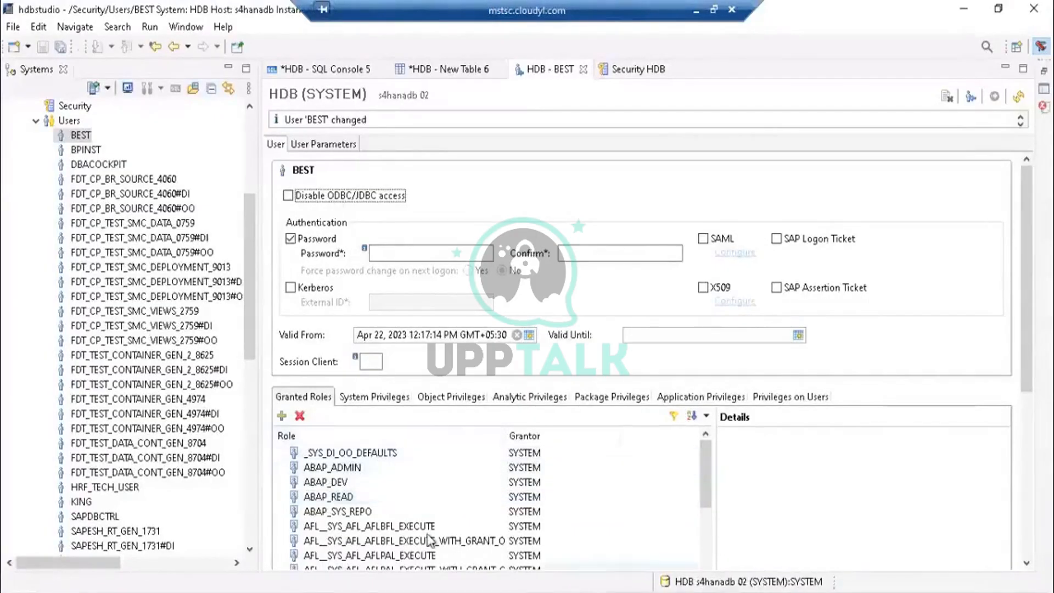
pyautogui.moveTo(706, 500); pyautogui.dragTo(688, 360)
pyautogui.click(365, 404)
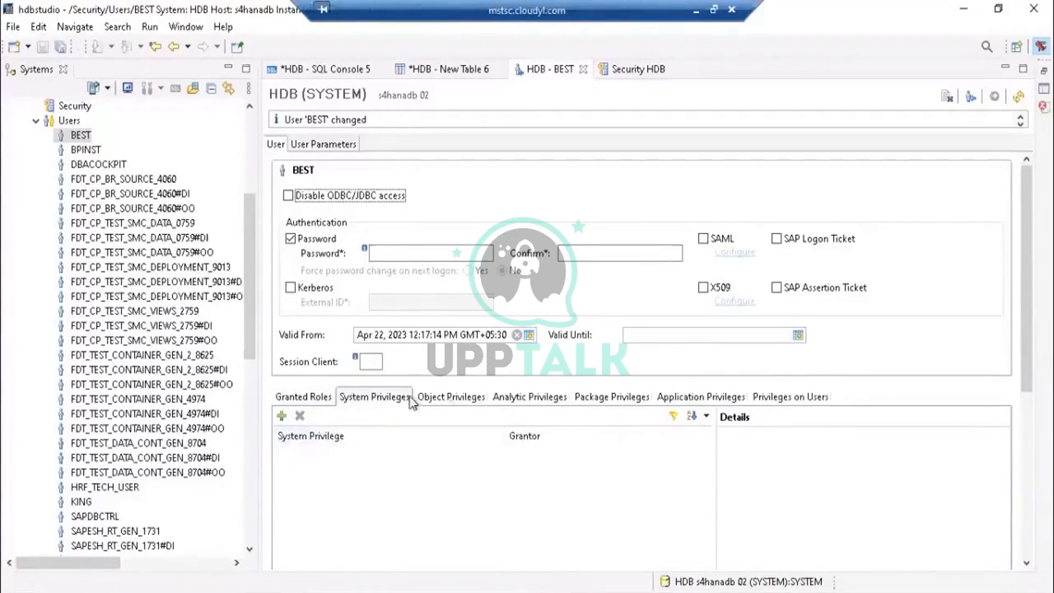
pyautogui.click(449, 397)
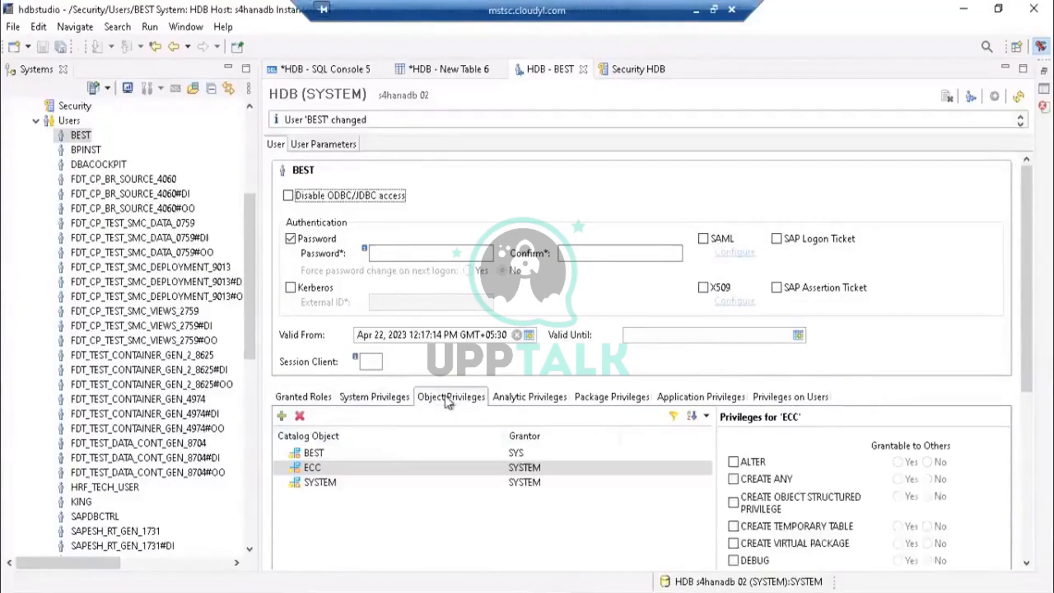
pyautogui.click(374, 399)
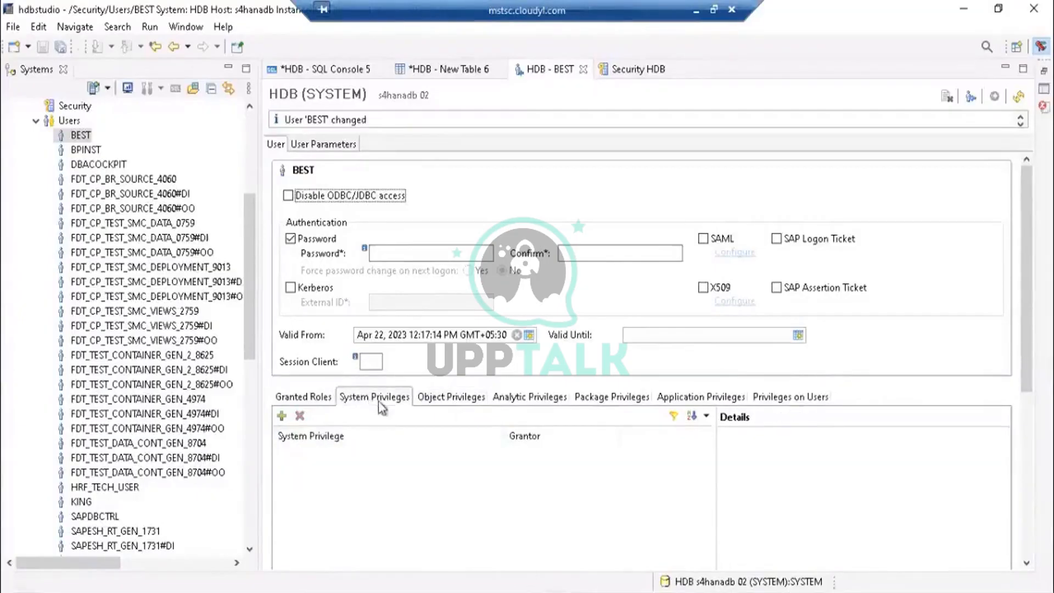
pyautogui.click(523, 405)
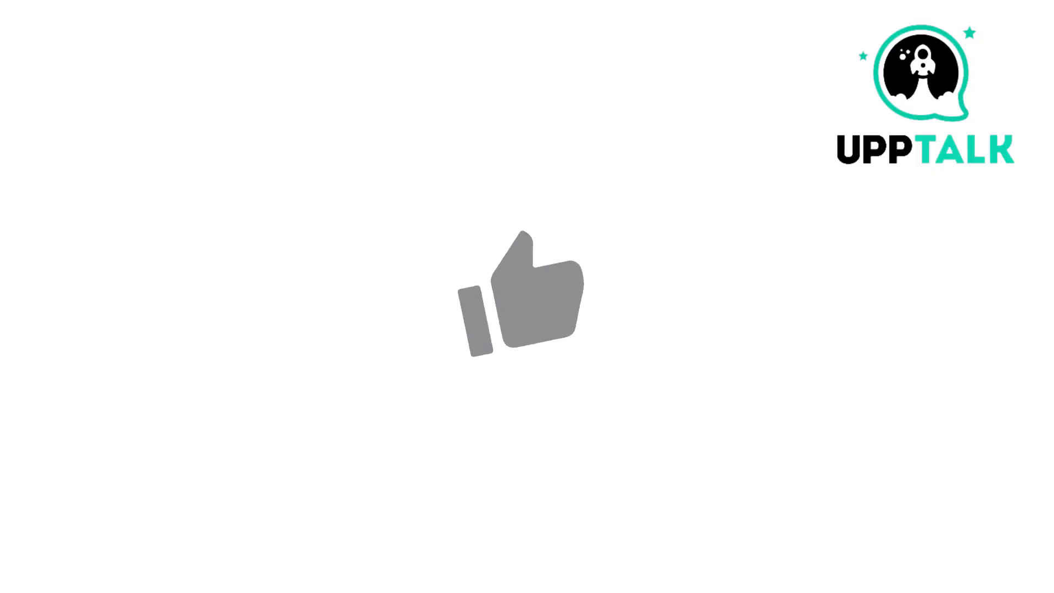